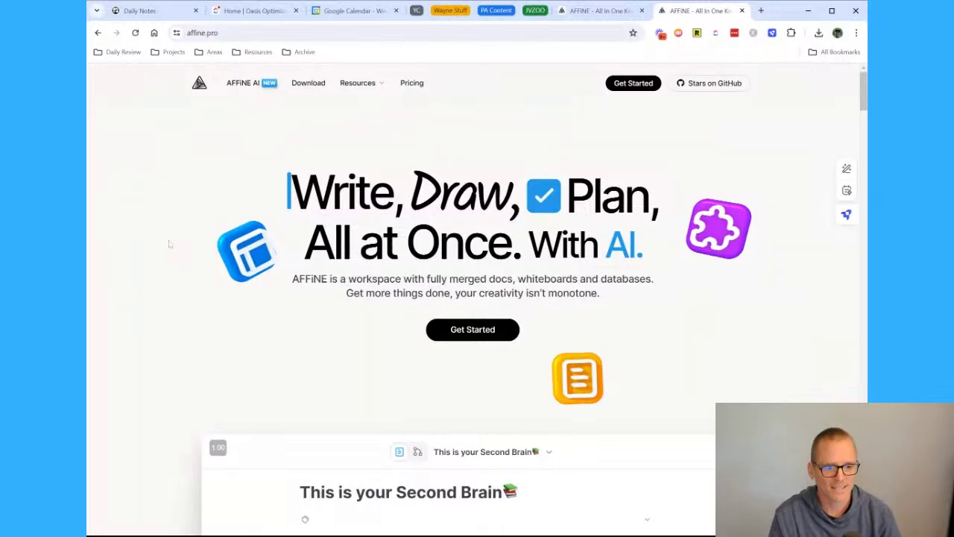
- Look through the home page's document demo, workflow consolidation section and its write, draw and plan feature sections
scroll(183, 281, "down", 5)
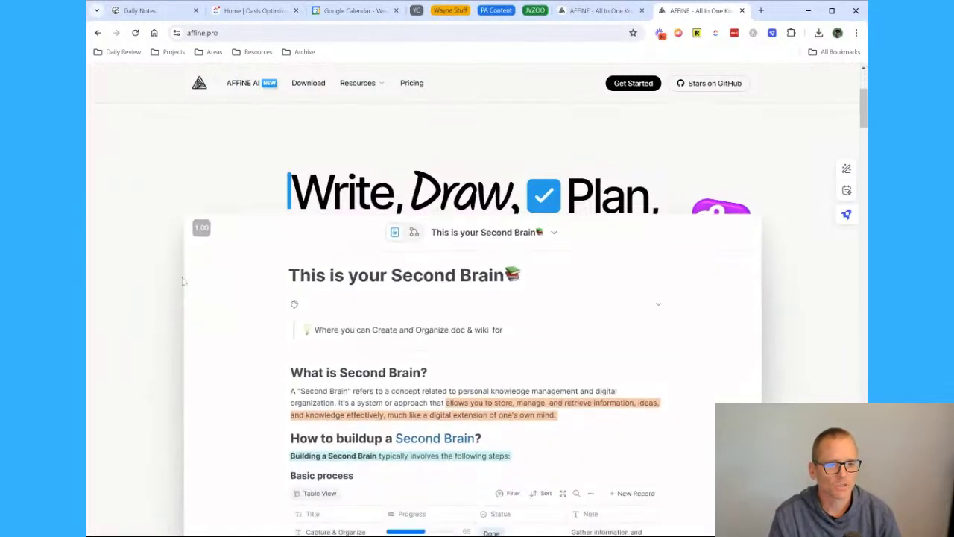
scroll(179, 280, "down", 3)
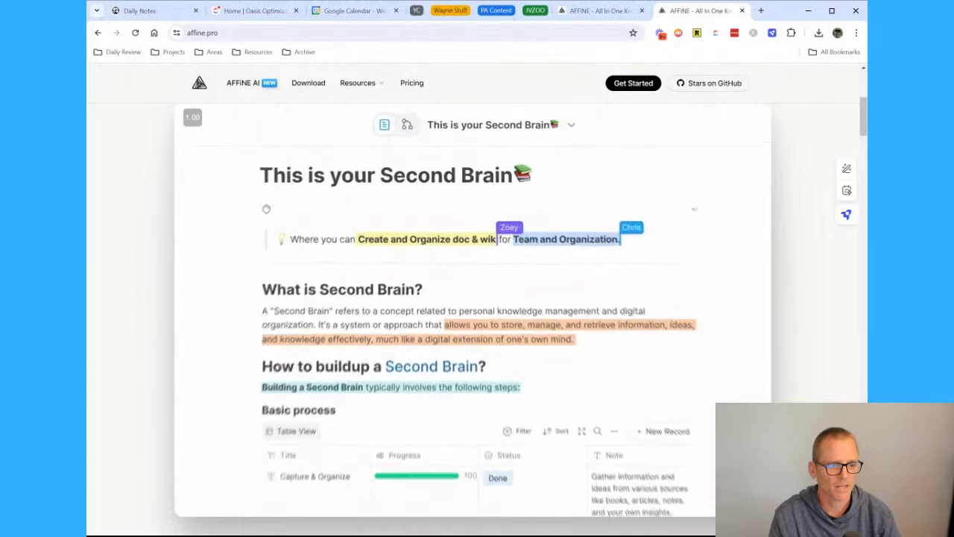
scroll(133, 280, "down", 4)
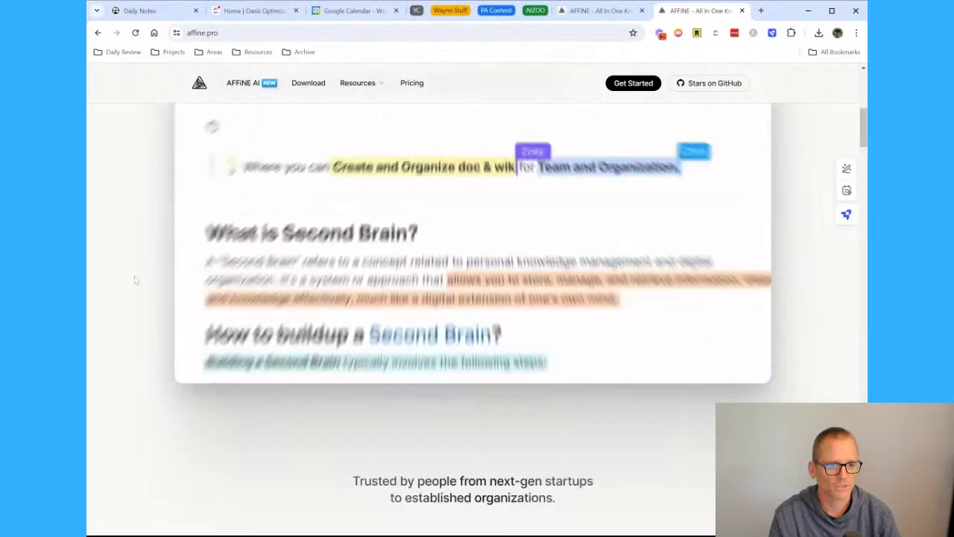
scroll(133, 280, "down", 8)
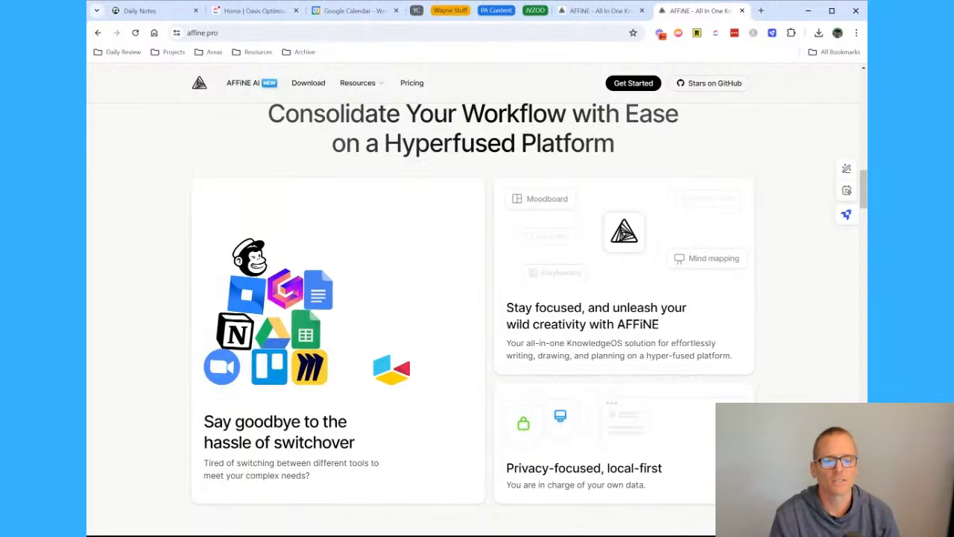
scroll(225, 359, "down", 3)
scroll(225, 359, "down", 3)
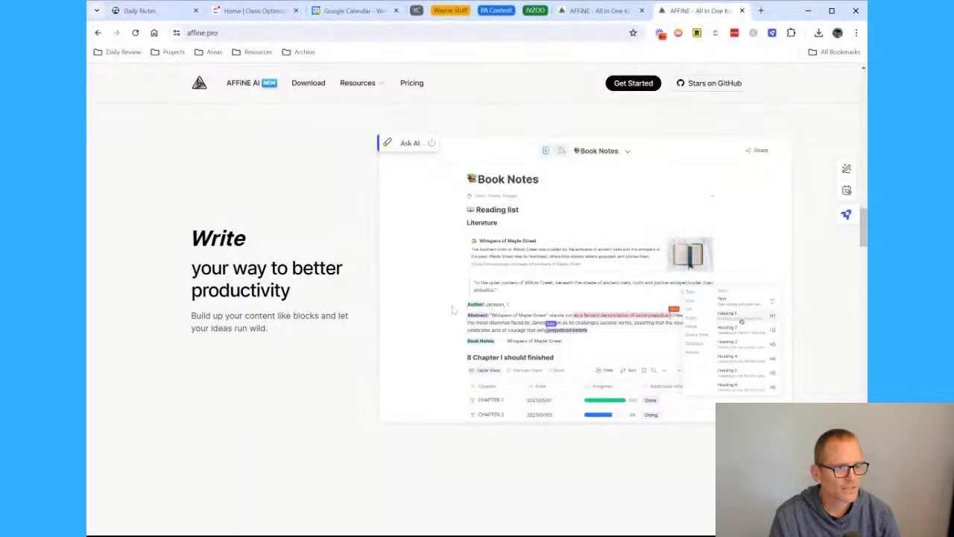
scroll(391, 262, "down", 5)
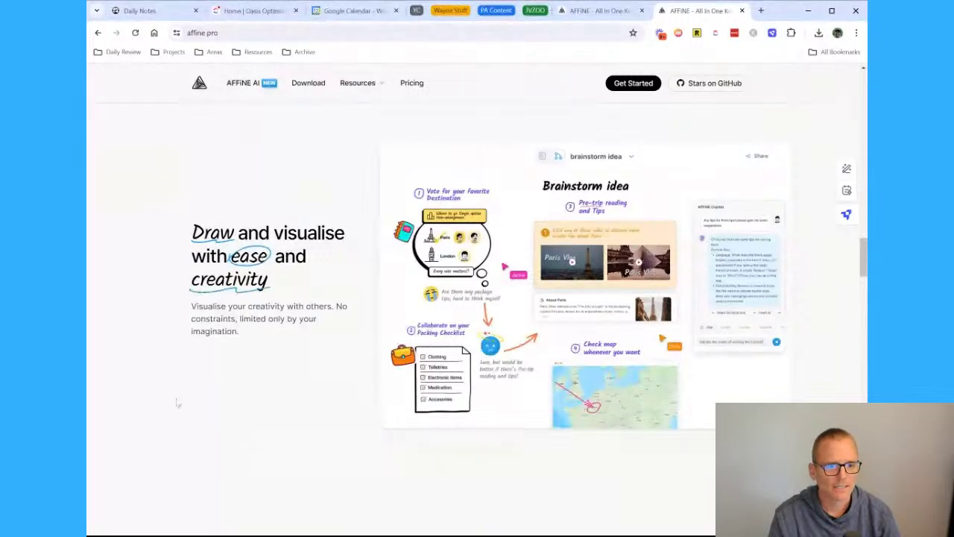
scroll(214, 350, "down", 5)
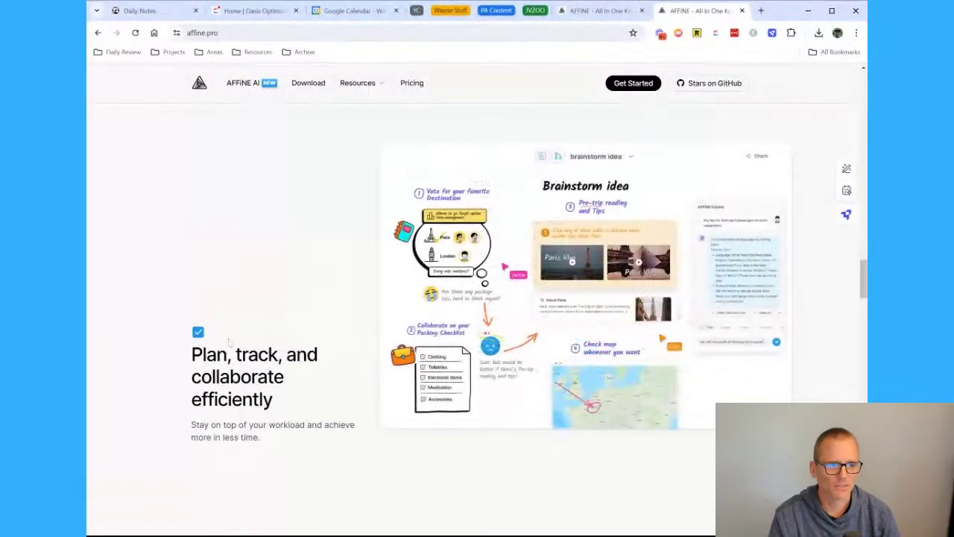
scroll(231, 344, "down", 5)
scroll(230, 343, "down", 3)
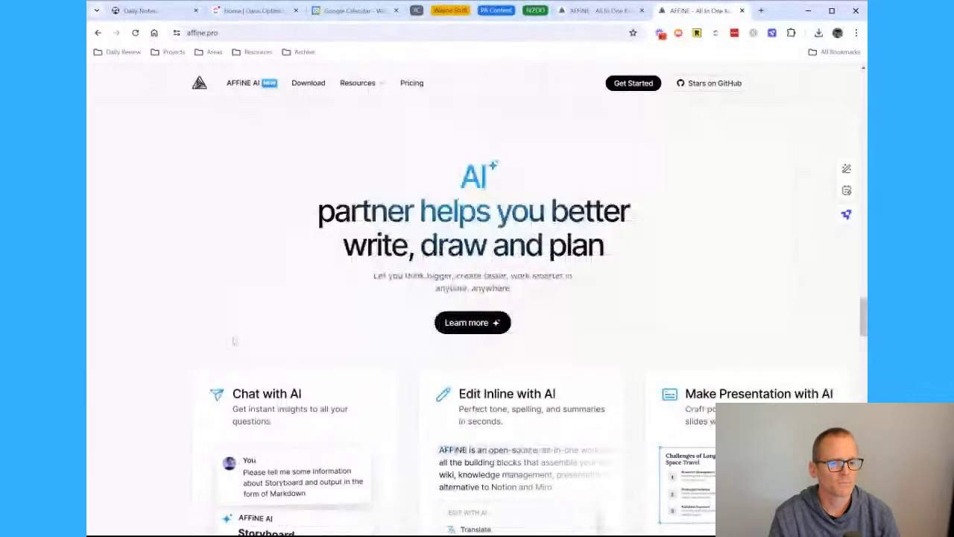
- Read the home page's AI, open-source, community engagement and user testimonial sections through to the footer
scroll(233, 339, "down", 3)
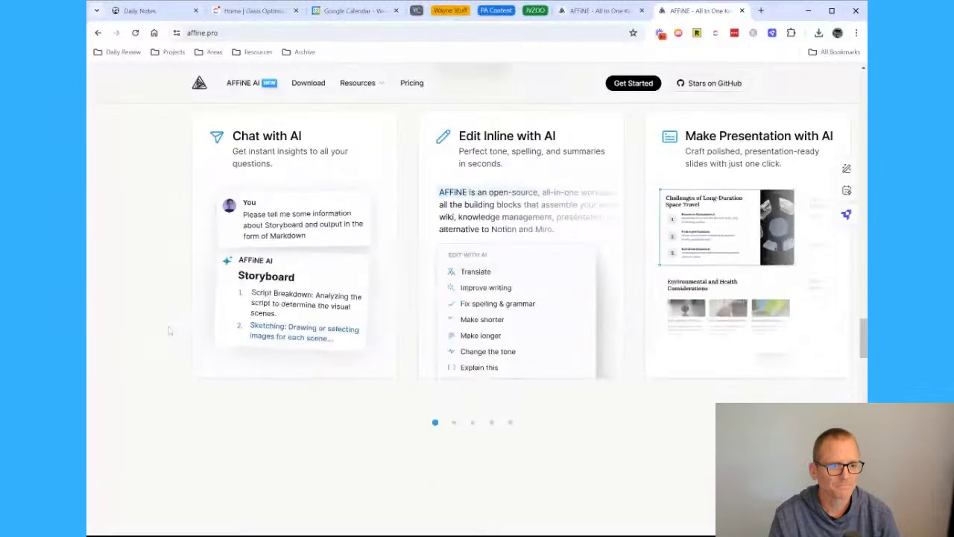
scroll(169, 331, "down", 5)
scroll(170, 328, "down", 2)
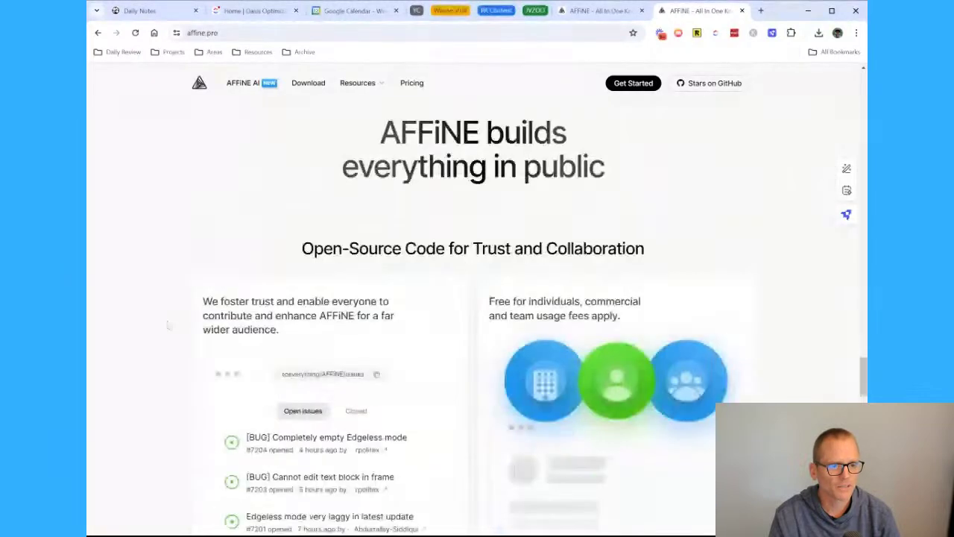
scroll(158, 323, "down", 1)
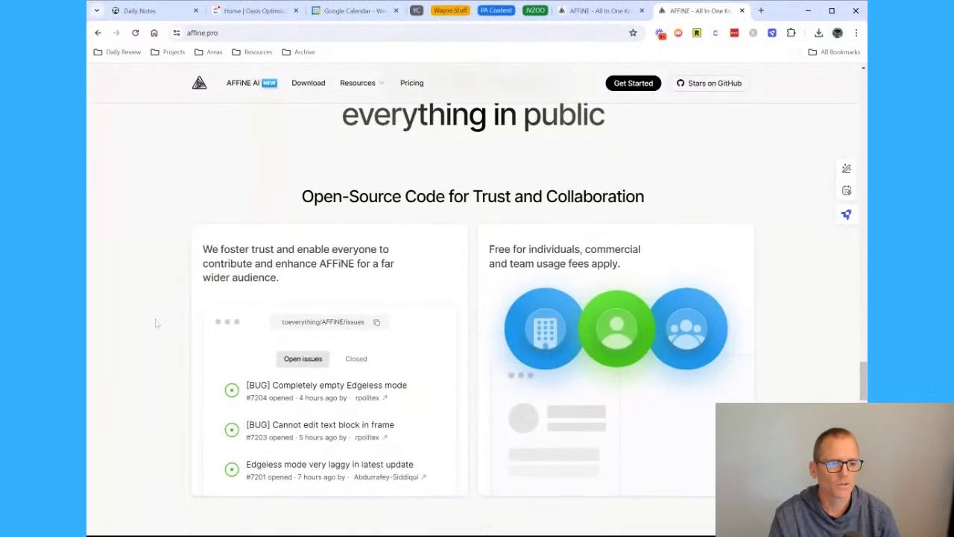
scroll(154, 324, "down", 1)
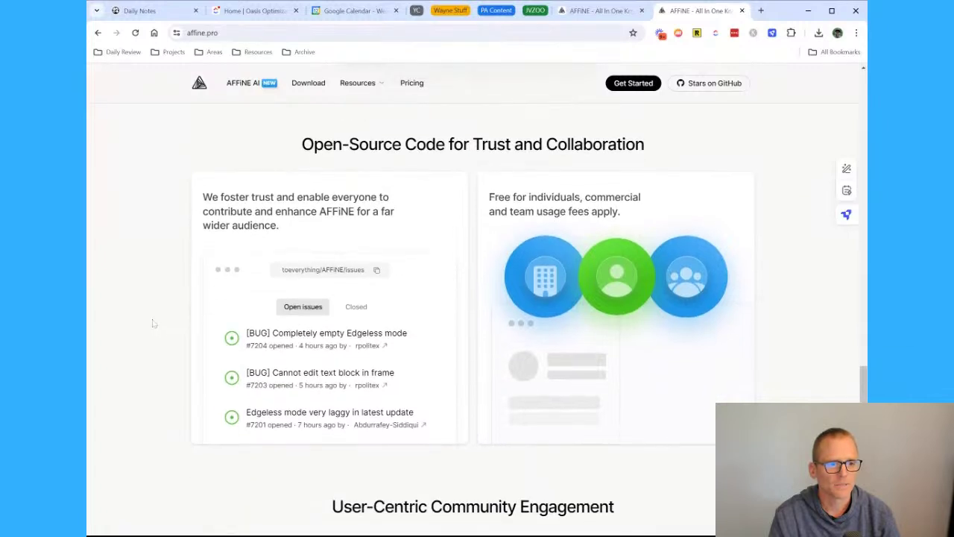
scroll(152, 325, "down", 2)
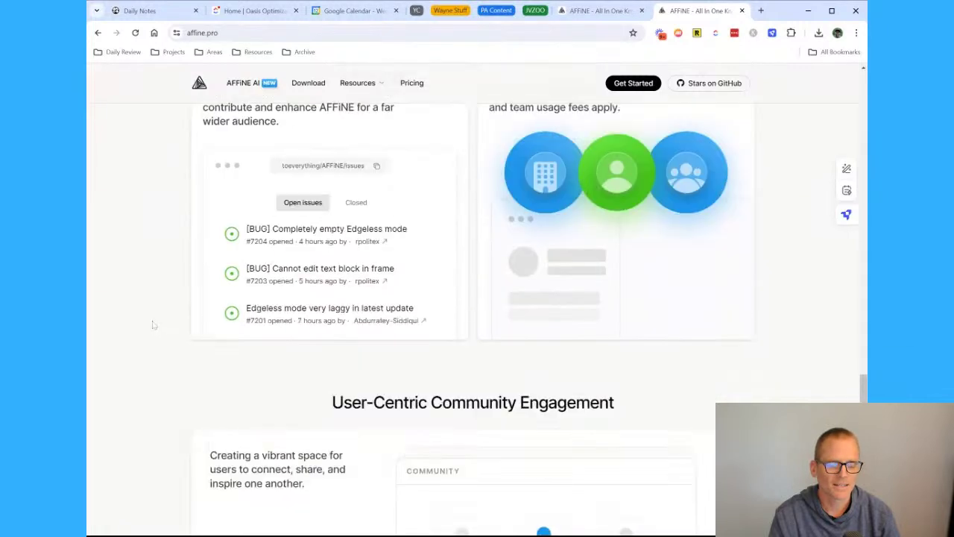
scroll(153, 327, "up", 2)
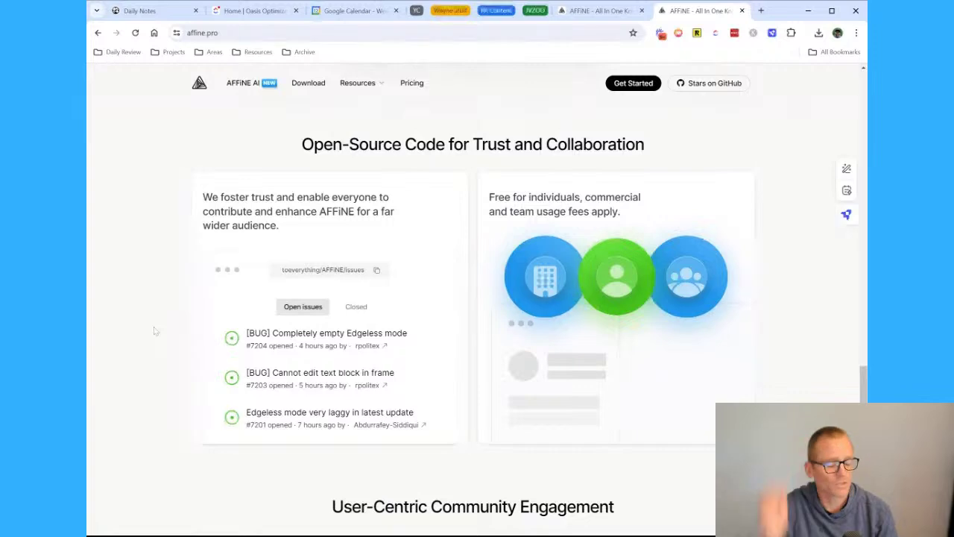
scroll(154, 329, "down", 1)
scroll(153, 330, "down", 4)
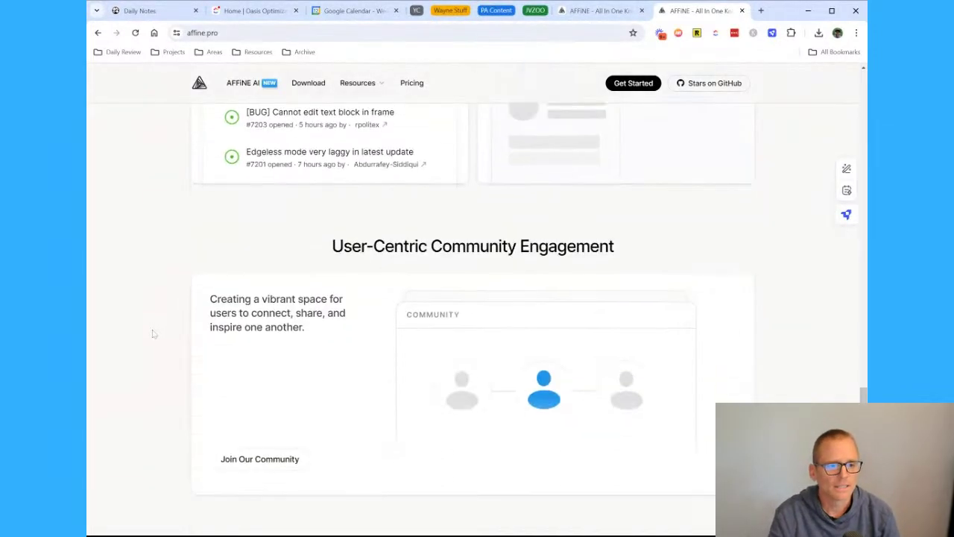
scroll(150, 332, "down", 1)
scroll(150, 332, "down", 4)
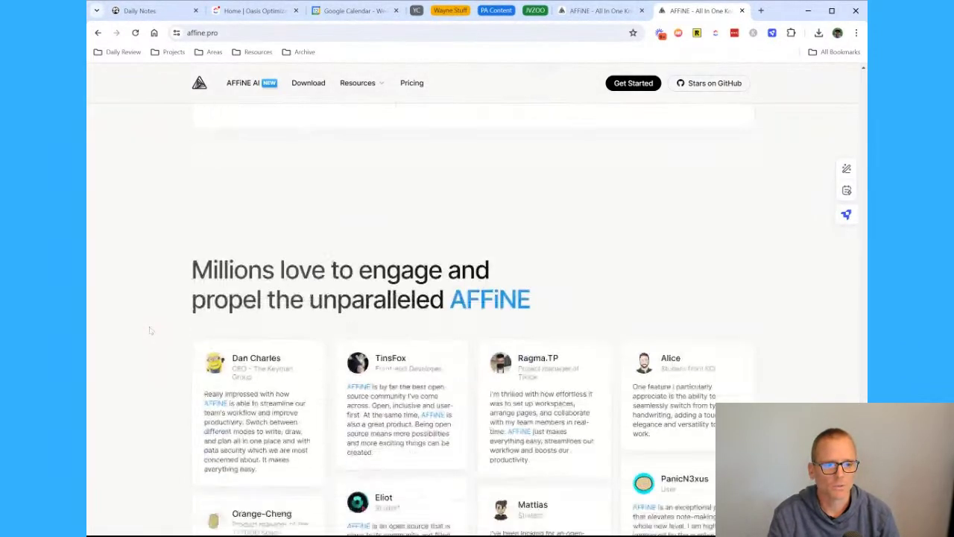
scroll(149, 328, "down", 3)
scroll(149, 329, "down", 5)
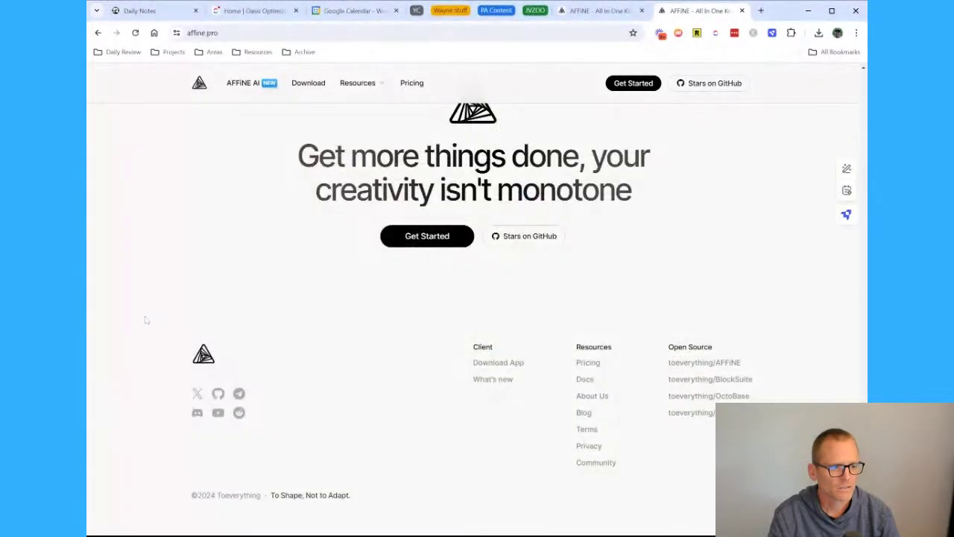
- Get started with AFFiNE from its home page to open the web workspace
scroll(146, 319, "up", 10)
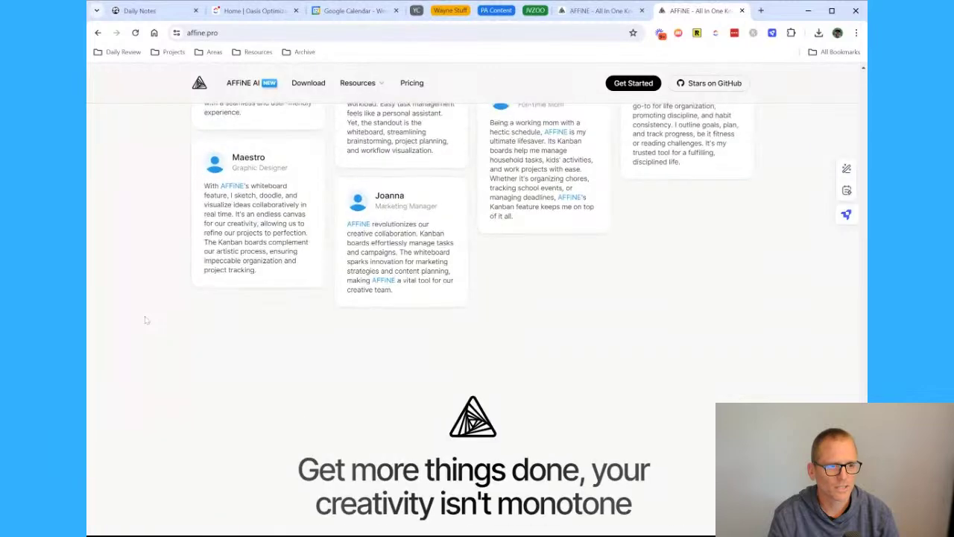
scroll(172, 280, "up", 10)
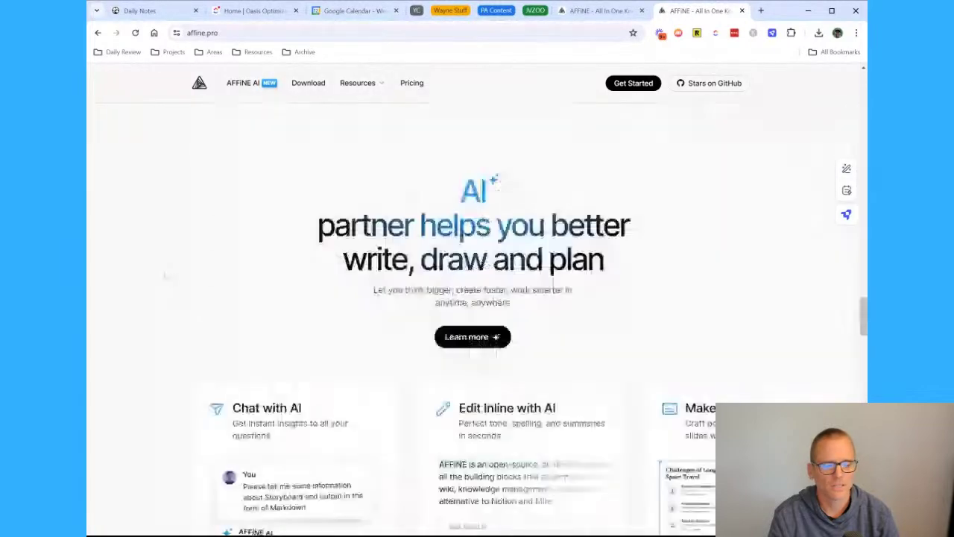
left_click(621, 81)
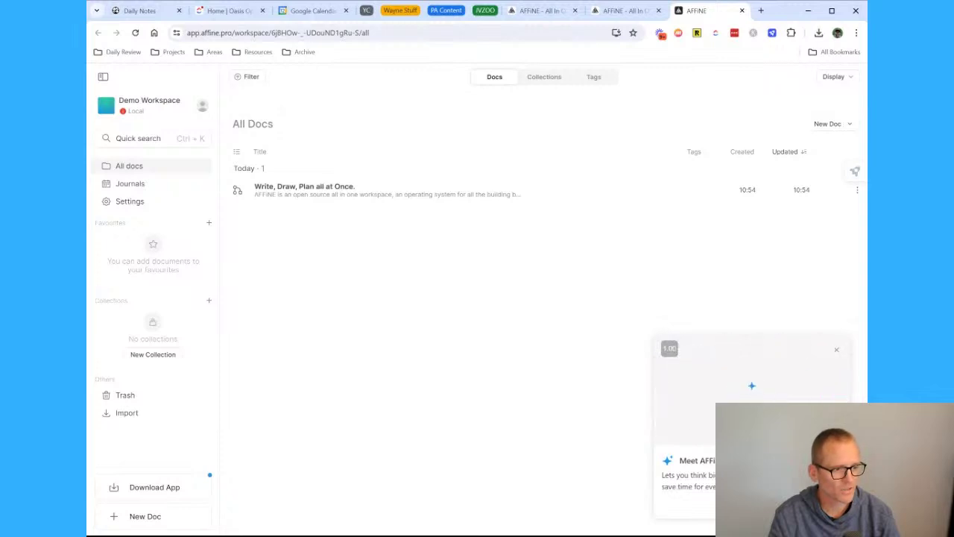
- Open the AFFiNE AI page from the workspace's introduction card, look through its features and Q&A, and close the page
left_click(762, 505)
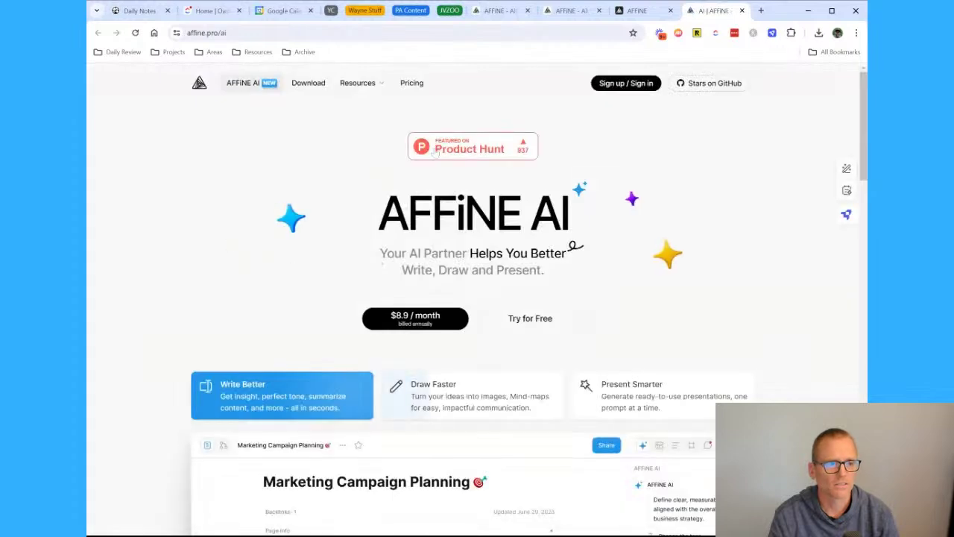
scroll(196, 217, "down", 10)
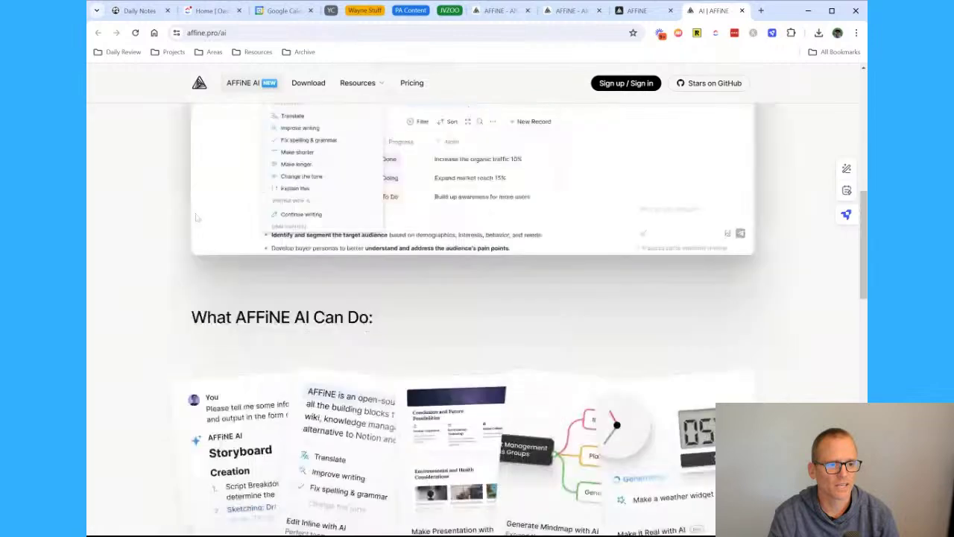
scroll(196, 217, "down", 10)
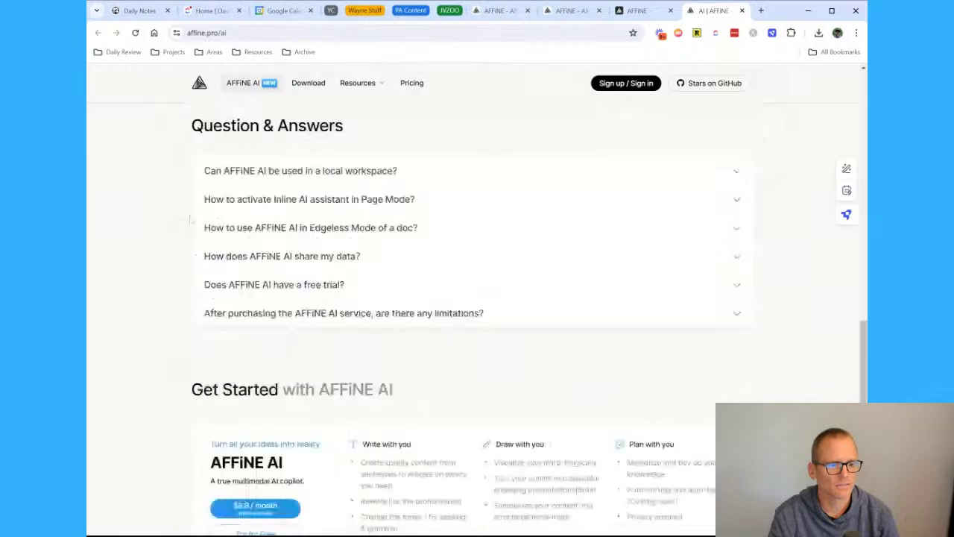
left_click(742, 11)
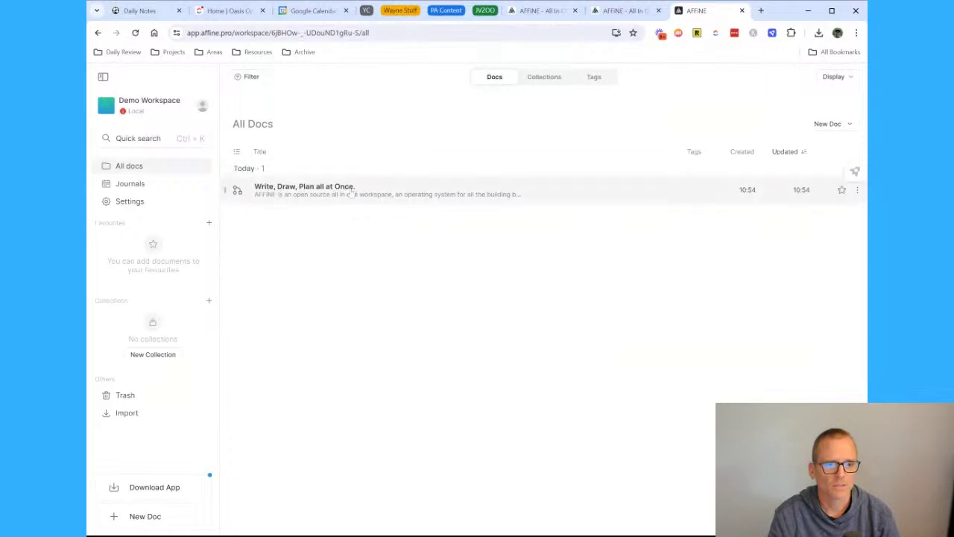
- Open the "Write, Draw, Plan all at Once." doc and look over its whiteboard as a whole and at closer zoom
left_click(291, 196)
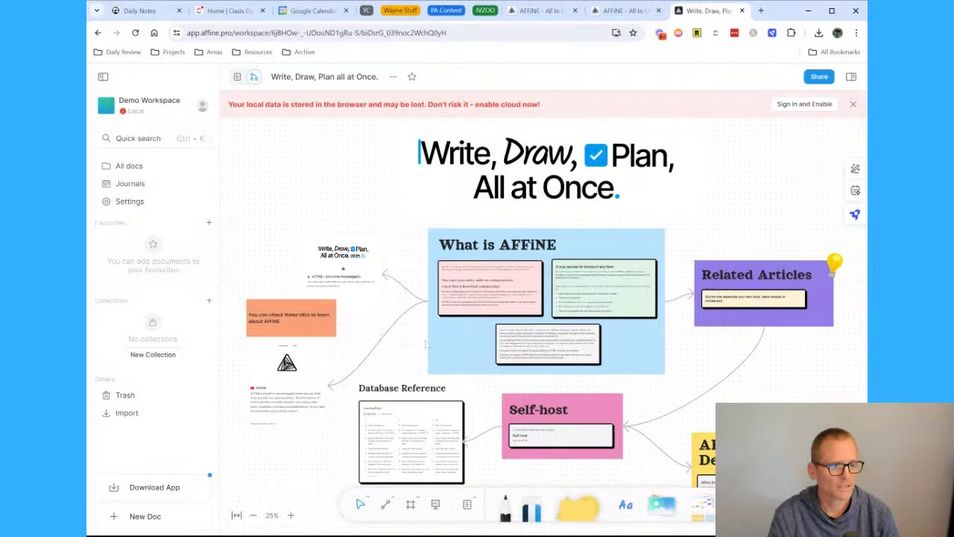
scroll(419, 336, "up", 2)
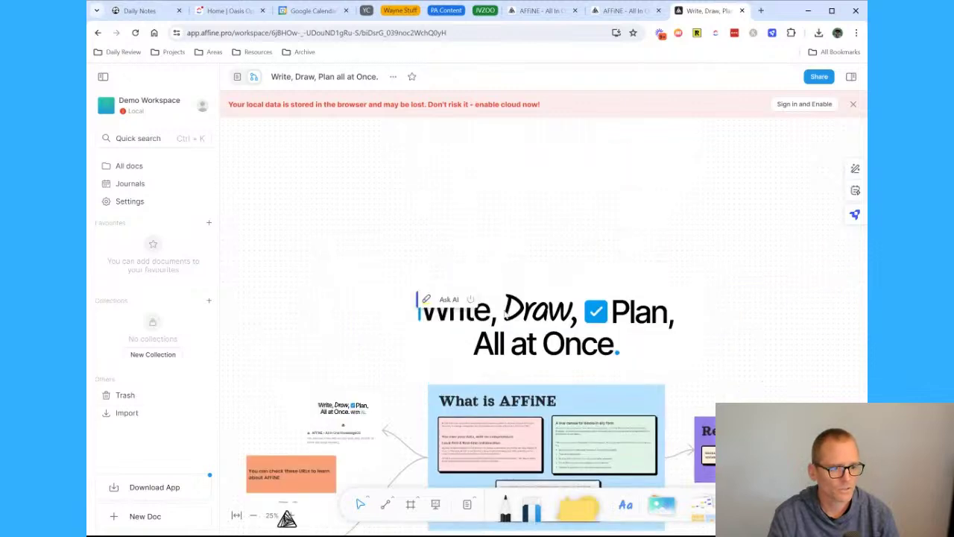
scroll(506, 316, "down", 4)
scroll(504, 314, "up", 2)
scroll(503, 312, "down", 2)
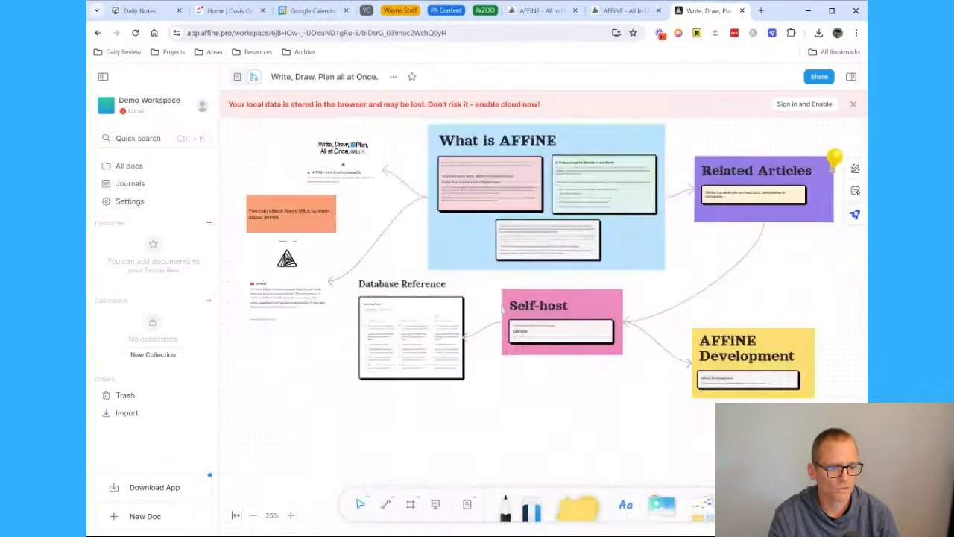
scroll(501, 310, "up", 1)
scroll(500, 310, "up", 1)
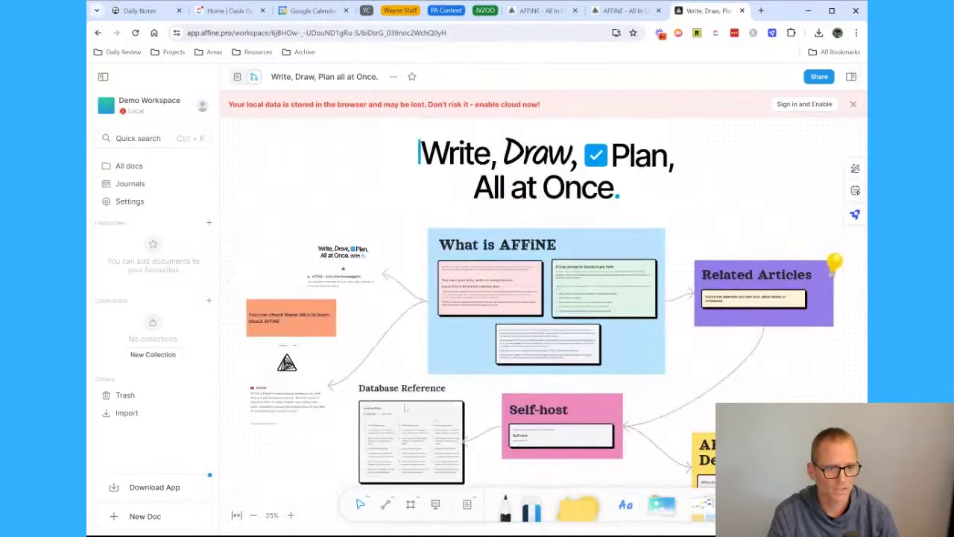
scroll(409, 375, "up", 2)
scroll(408, 374, "down", 3)
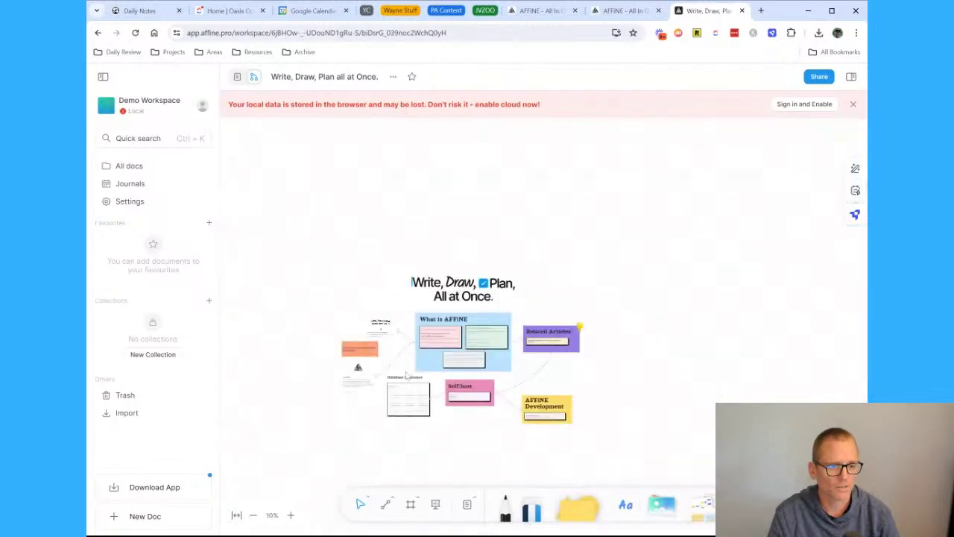
scroll(408, 375, "up", 3)
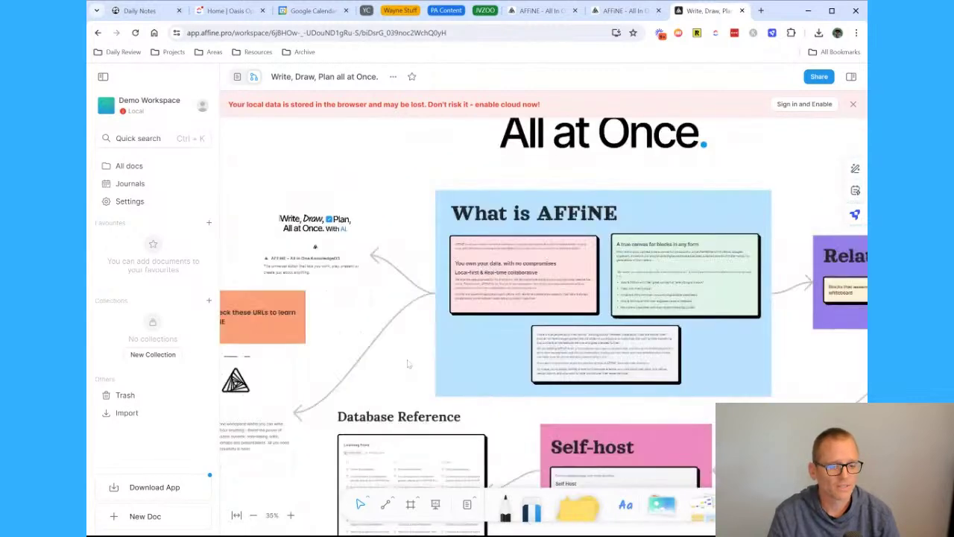
scroll(409, 364, "up", 1)
scroll(407, 363, "down", 1)
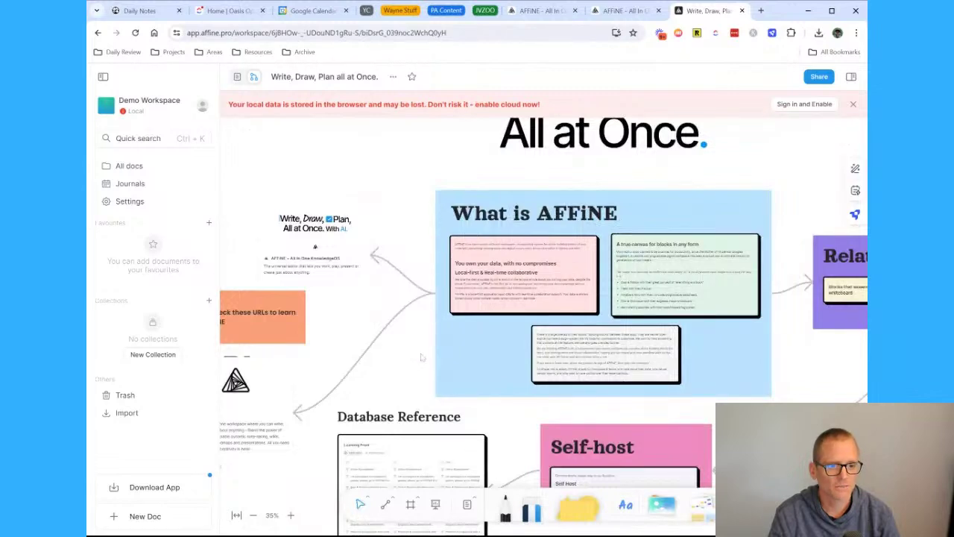
- Examine the "What is AFFiNE" section and its neighbouring whiteboard sections up close, and switch to the Hand tool
scroll(421, 355, "right", 3)
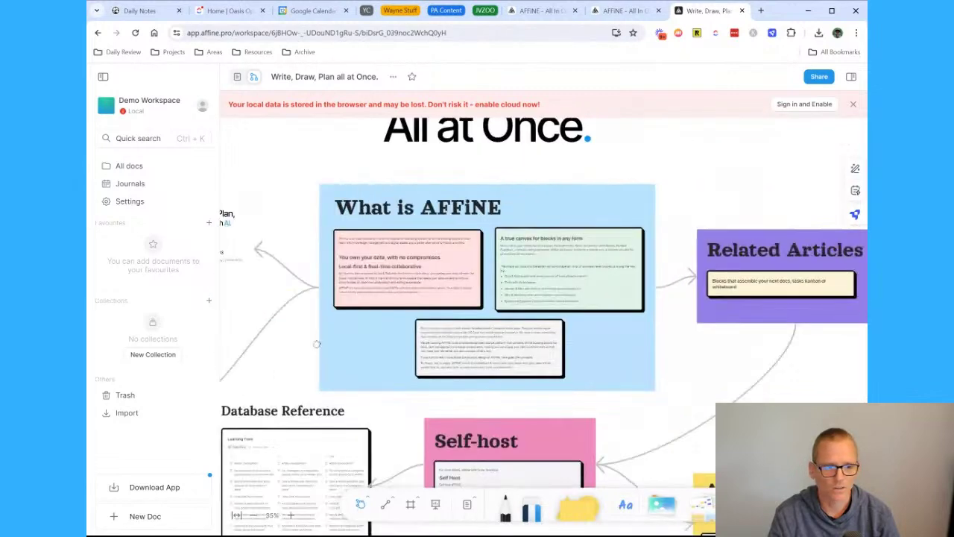
scroll(403, 328, "left", 6)
scroll(382, 306, "right", 5)
scroll(382, 306, "right", 3)
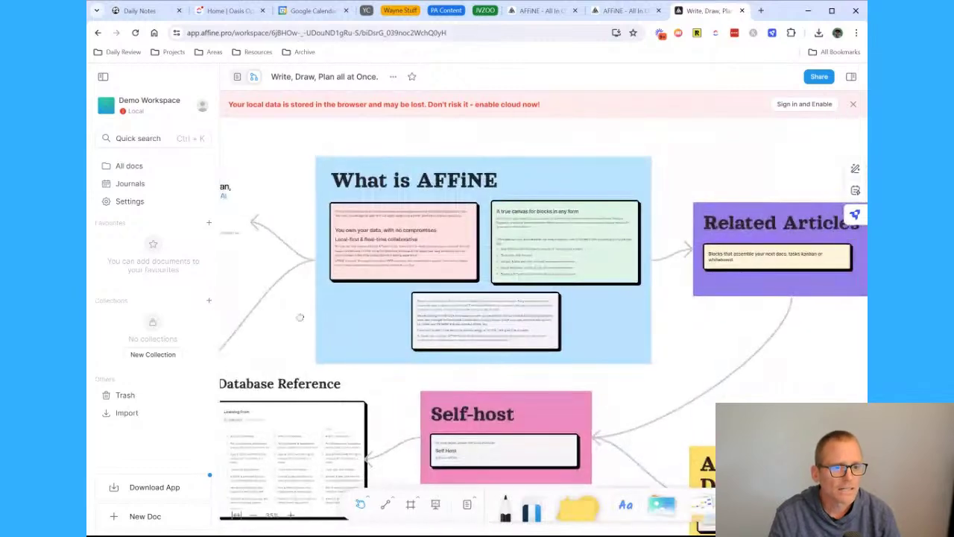
scroll(403, 246, "up", 5)
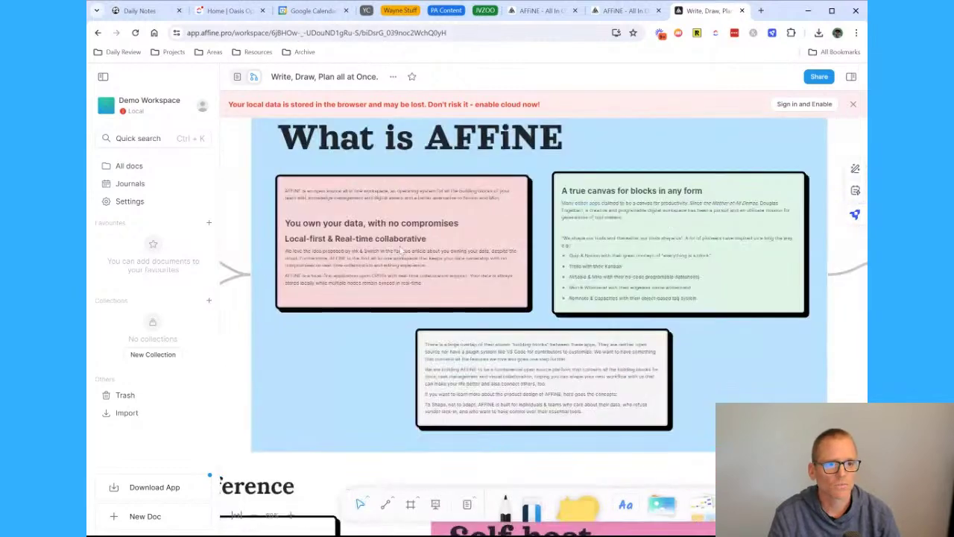
key("h")
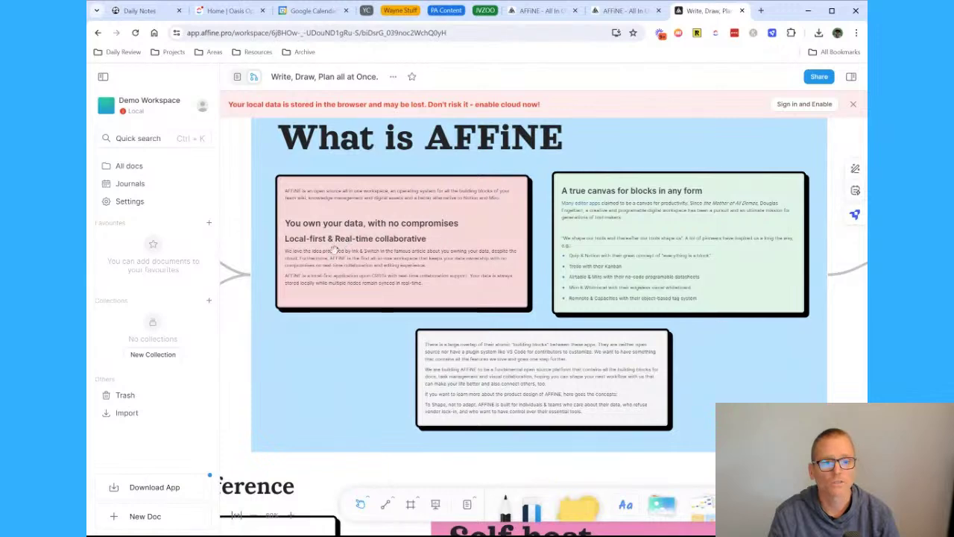
- Read the text cards in the "What is AFFiNE" section up close, including "A true canvas for blocks in any form"
left_click_drag(504, 254, 308, 252)
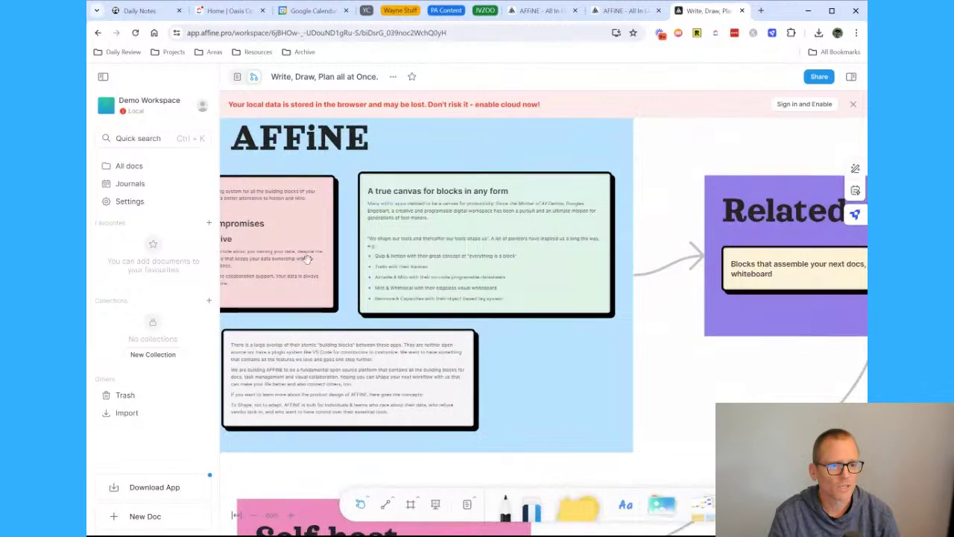
key("v")
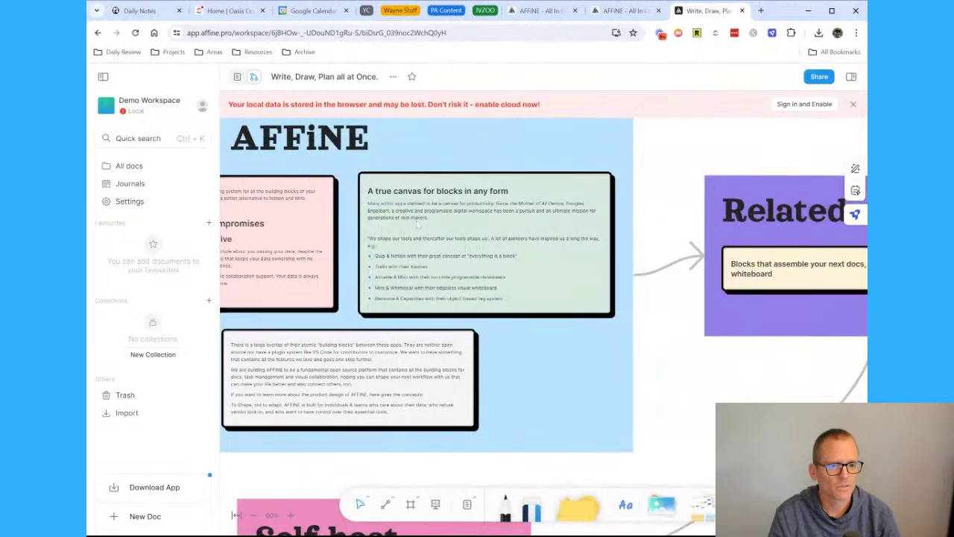
scroll(417, 225, "up", 5)
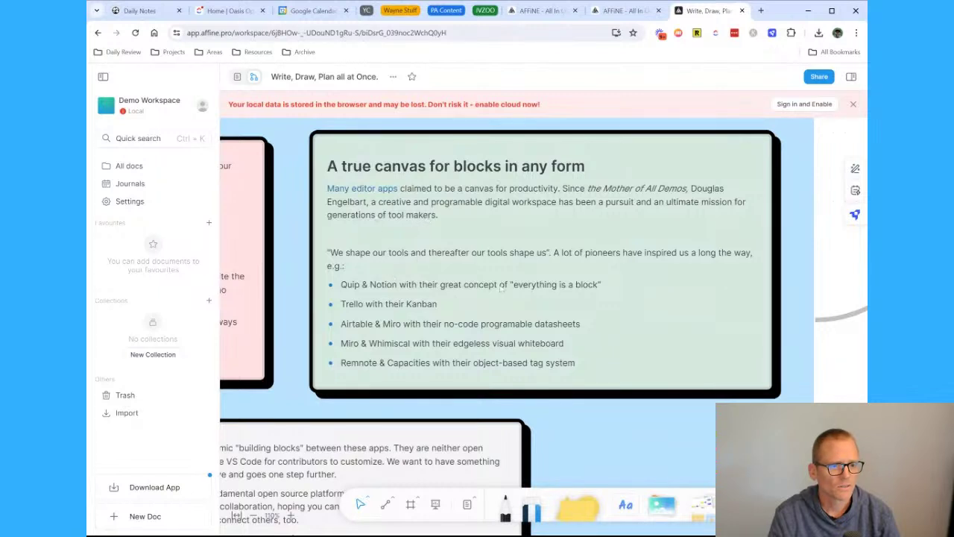
scroll(537, 261, "down", 5)
scroll(537, 261, "left", 7)
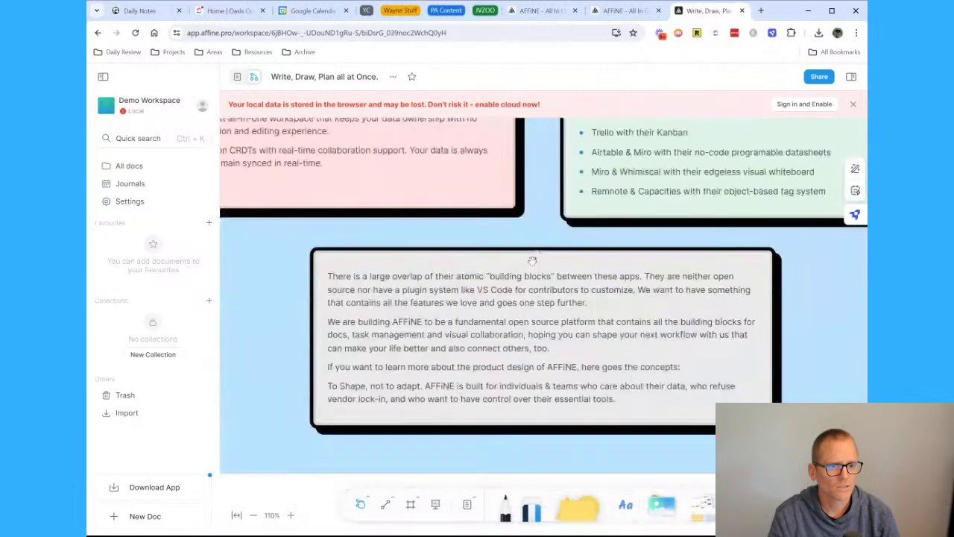
left_click(514, 334)
scroll(478, 320, "down", 1)
scroll(477, 321, "right", 2)
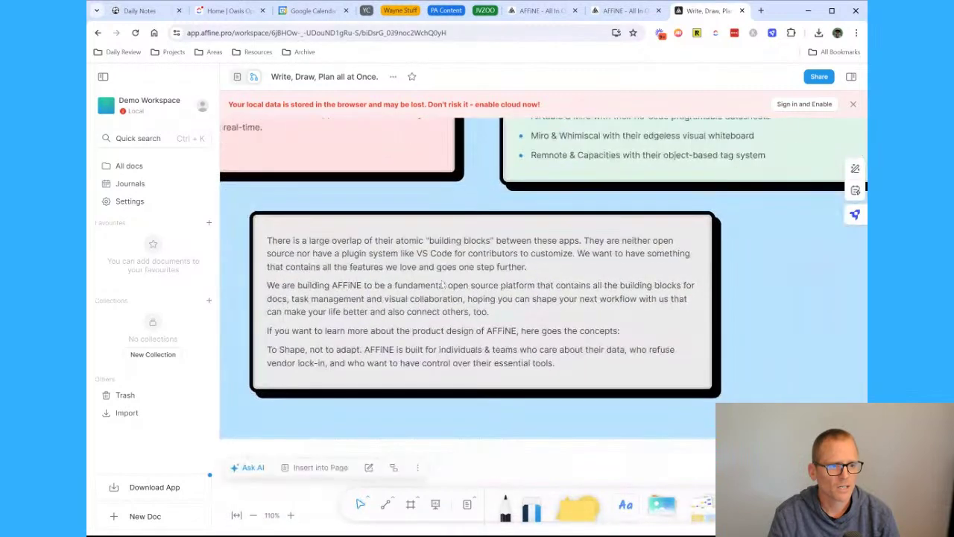
scroll(438, 313, "down", 1)
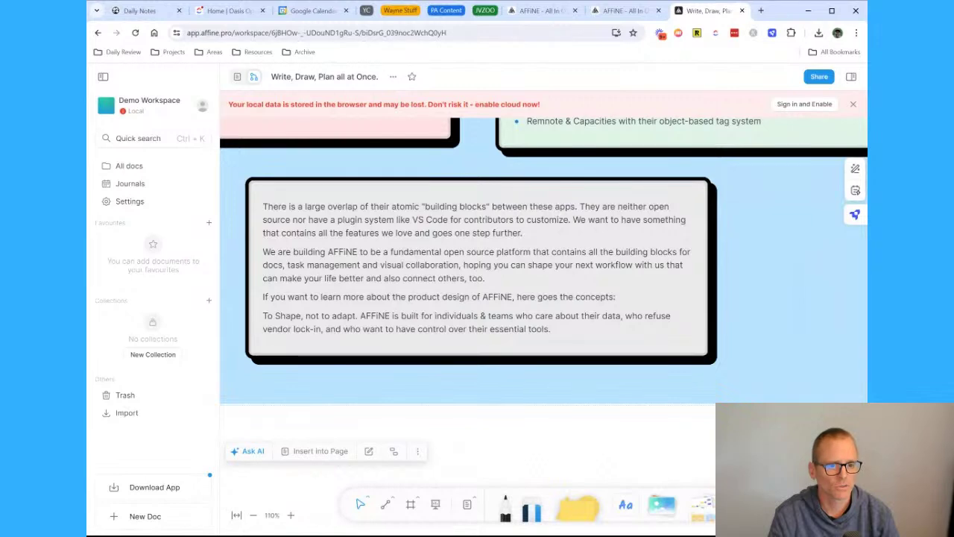
scroll(367, 322, "down", 10)
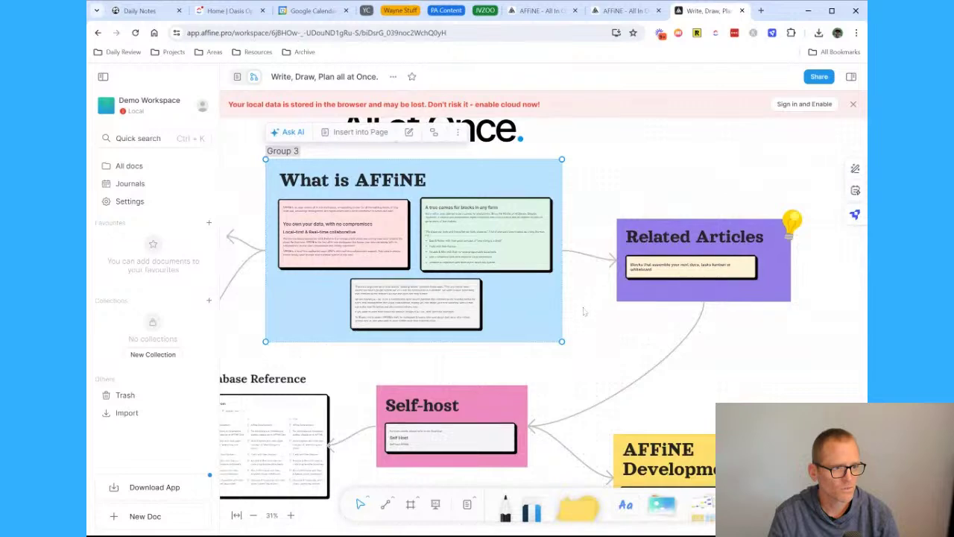
- Examine the "Database Reference" section with its Learning From table and the neighbouring Self-host and AFFiNE video link sections
left_click(618, 315)
key("space")
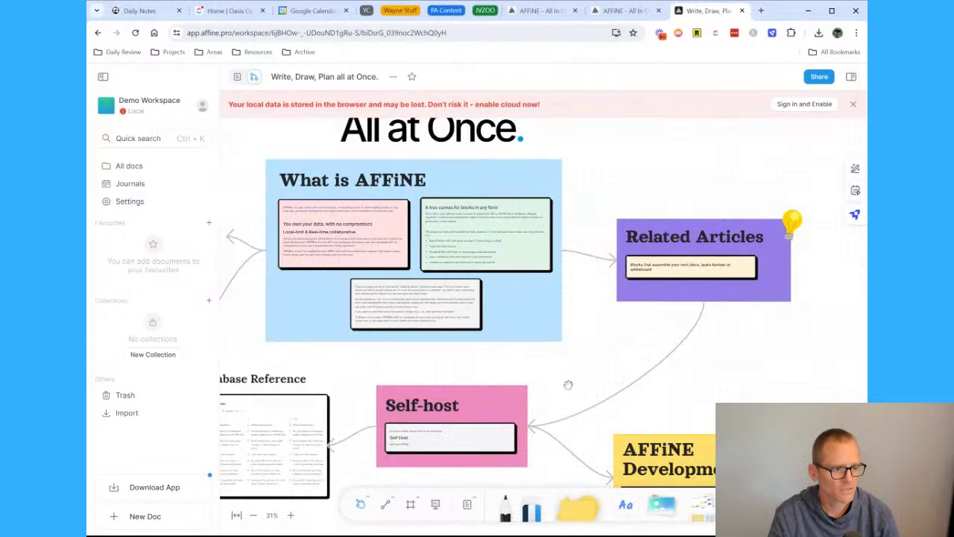
left_click_drag(569, 385, 586, 226)
scroll(435, 335, "up", 5)
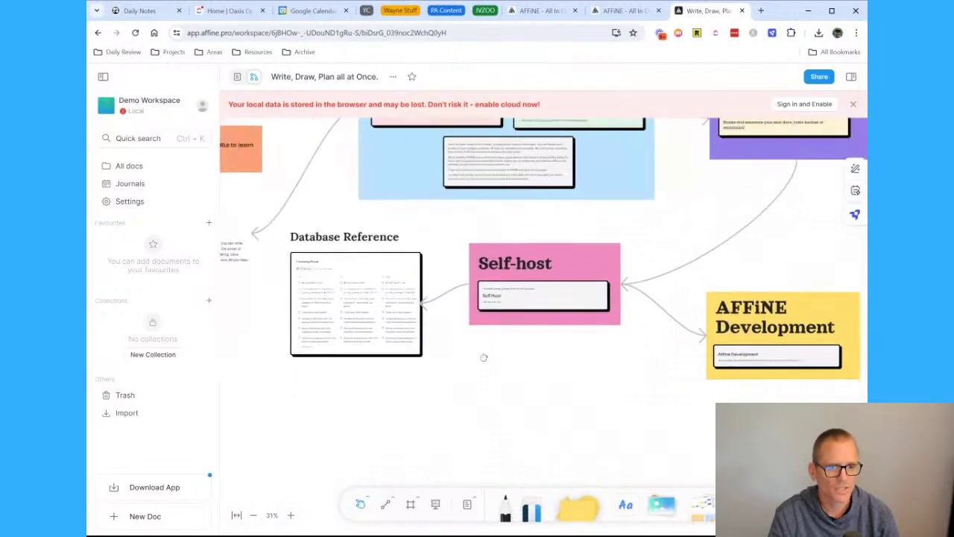
scroll(410, 335, "up", 6)
scroll(410, 334, "down", 2)
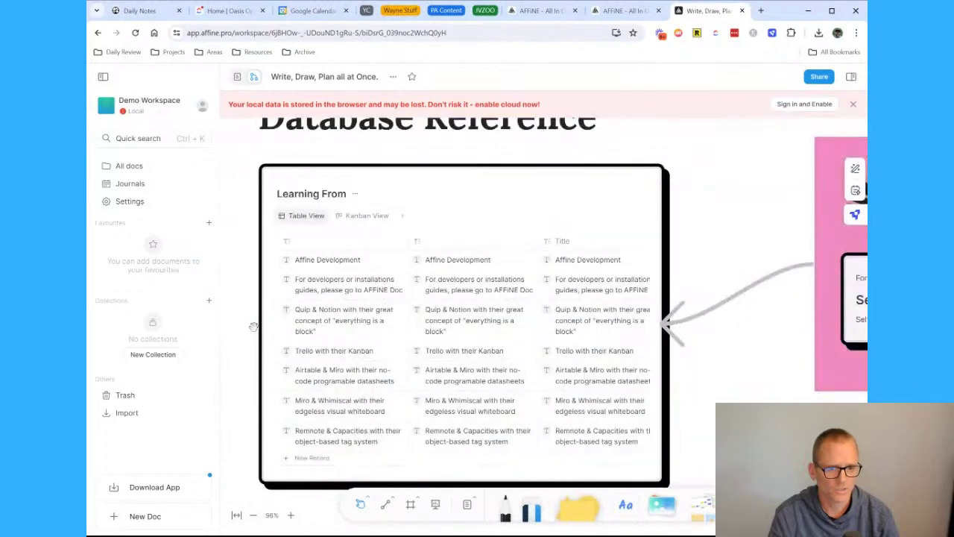
left_click_drag(243, 324, 564, 366)
scroll(424, 348, "down", 3)
scroll(421, 349, "down", 2)
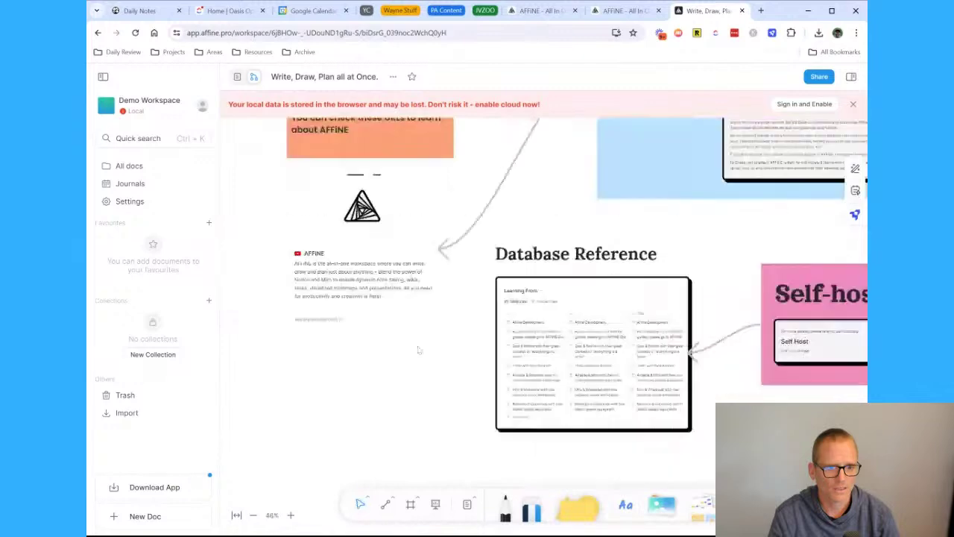
key("h")
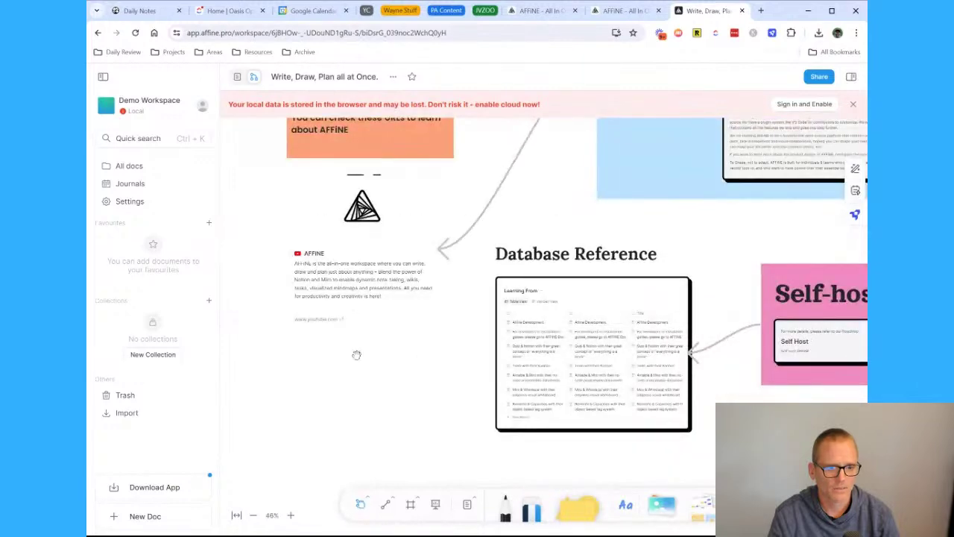
left_click_drag(357, 355, 418, 481)
left_click_drag(526, 281, 276, 306)
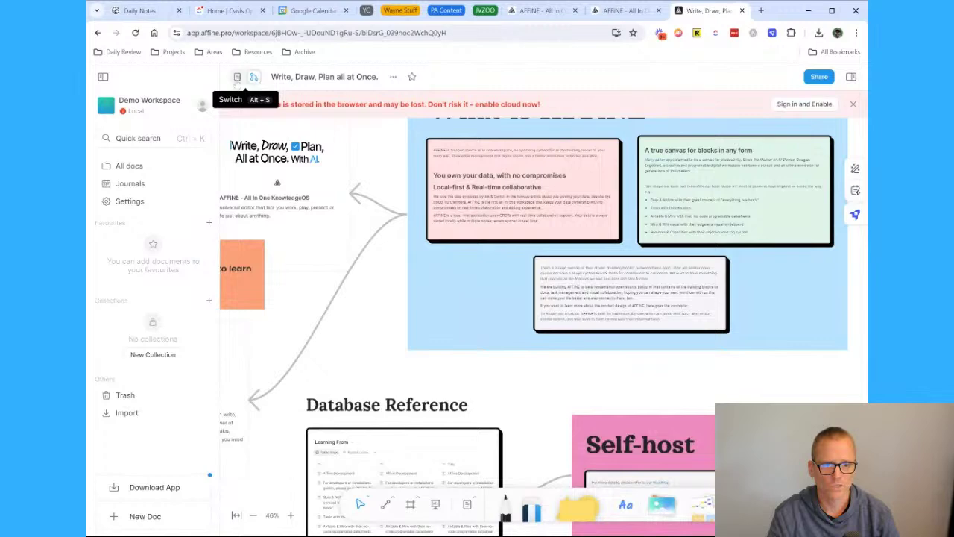
- Compare the doc's Page Mode and Edgeless Mode by switching between them, look through the page text, and finish in Page Mode
left_click(237, 77)
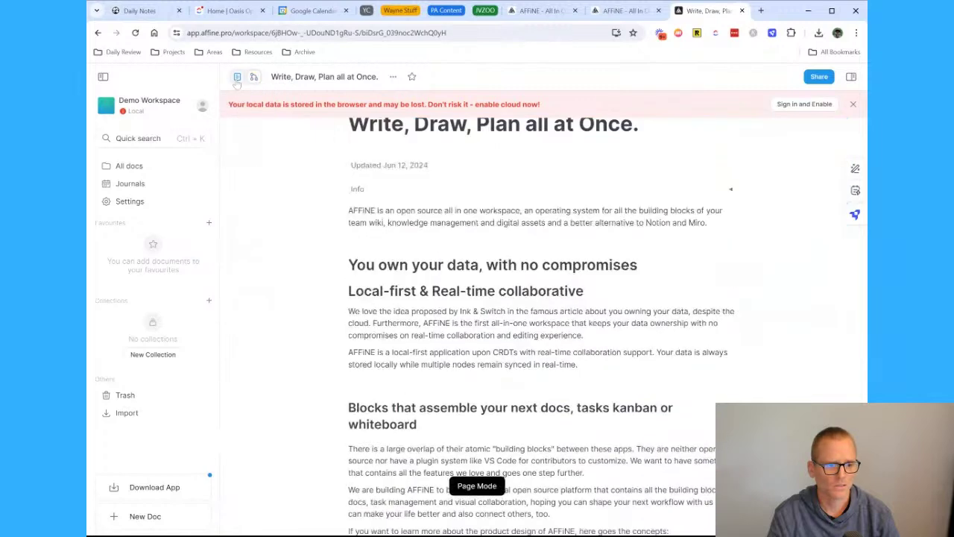
left_click(254, 77)
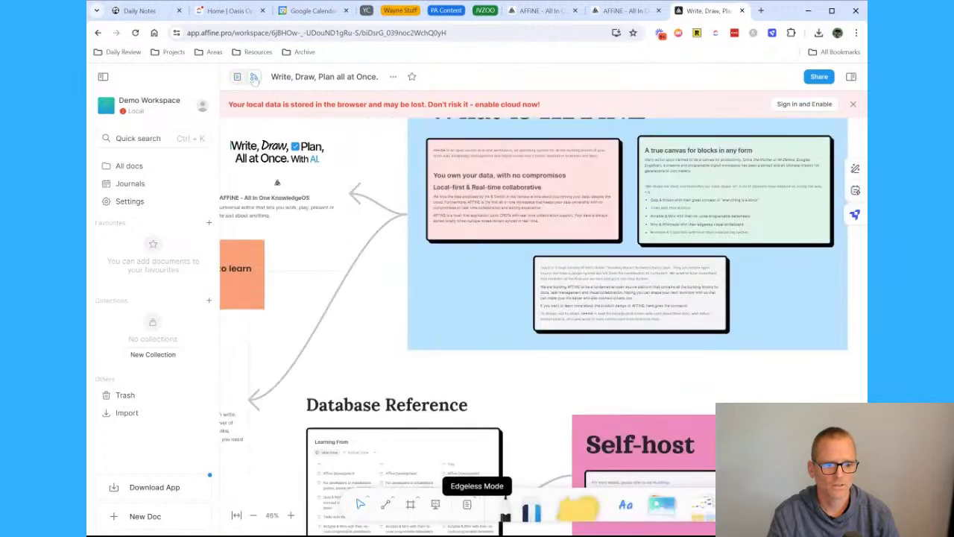
left_click(237, 78)
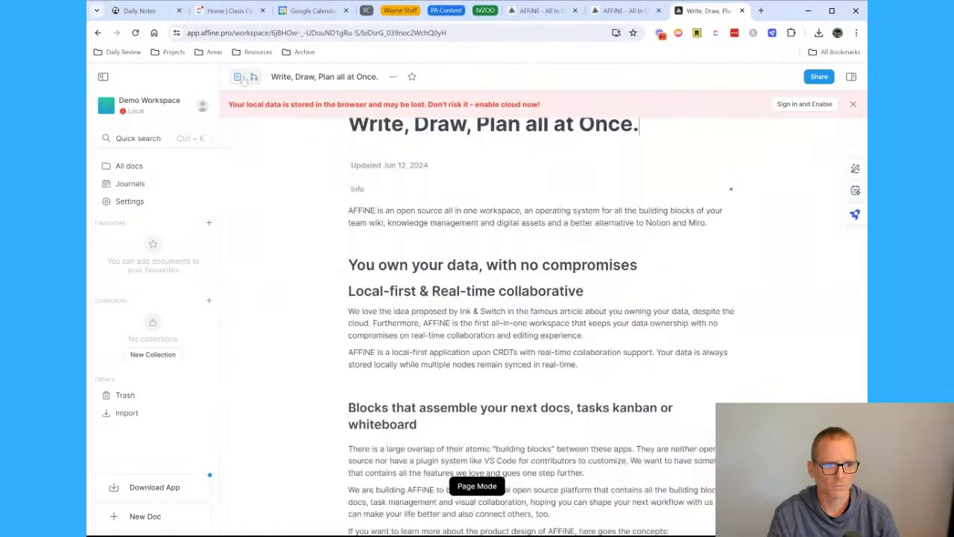
scroll(324, 213, "down", 10)
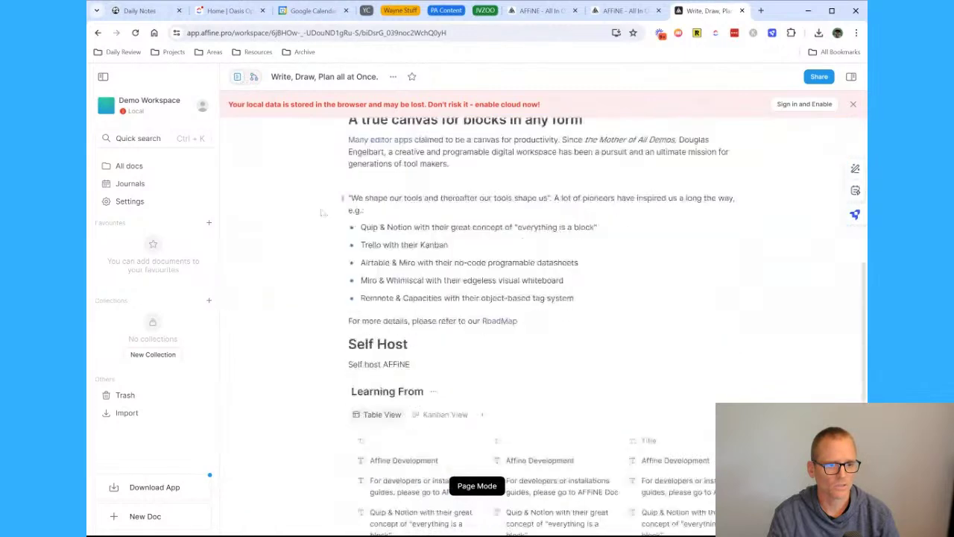
scroll(318, 213, "up", 10)
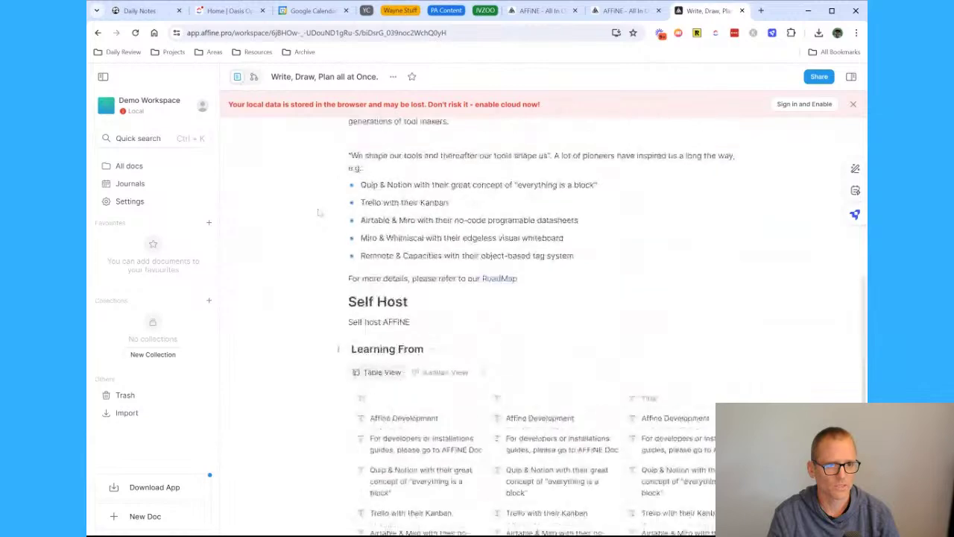
left_click(253, 77)
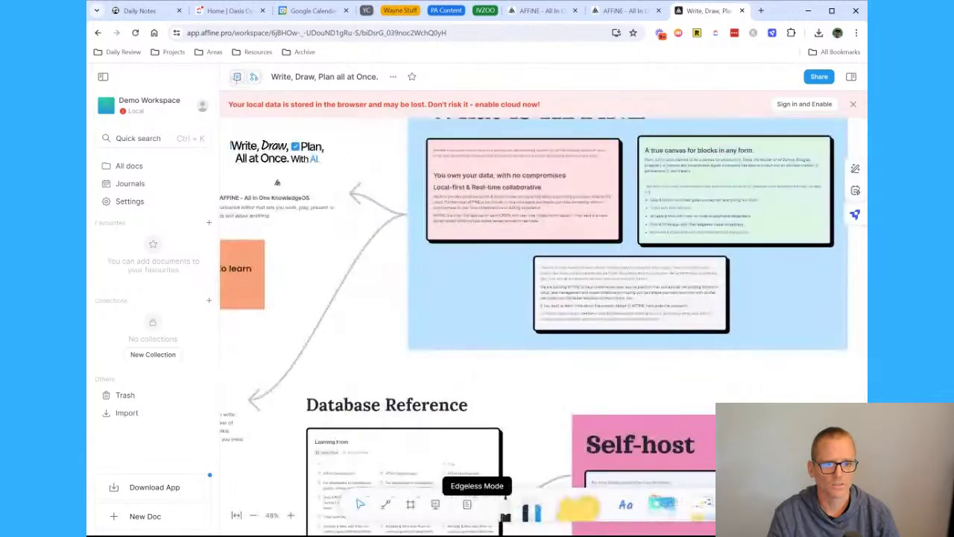
left_click(238, 77)
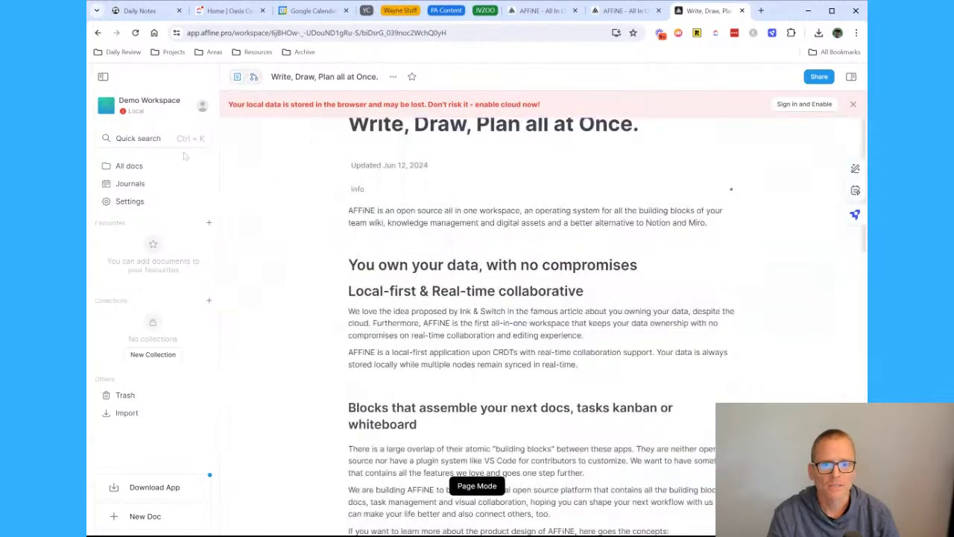
- Open the list of all docs, look at its filter options, and view the workspace's tags
left_click(154, 166)
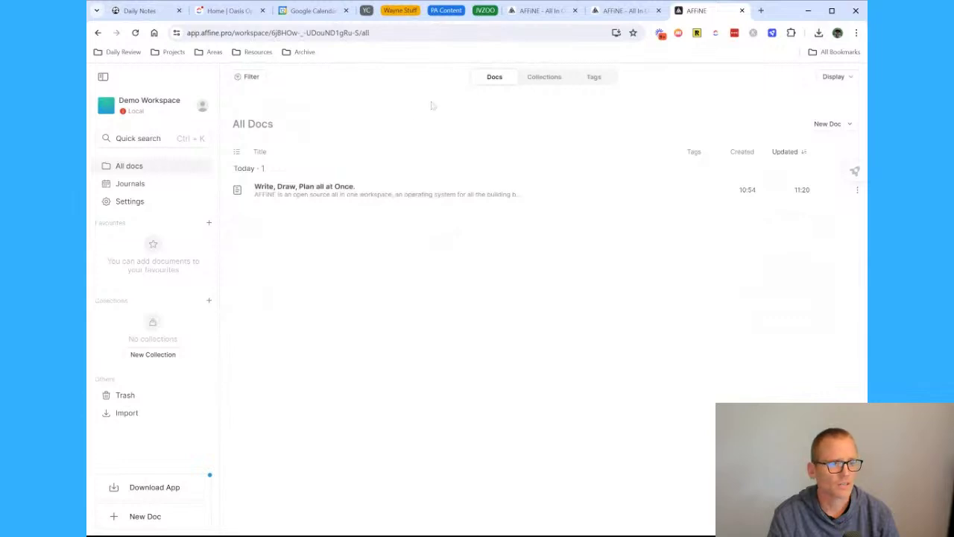
left_click(252, 76)
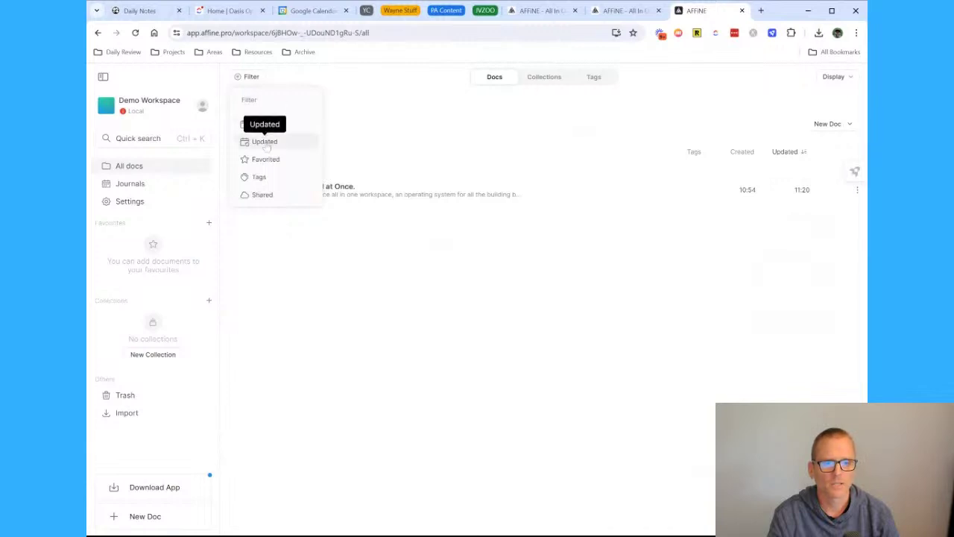
left_click(499, 145)
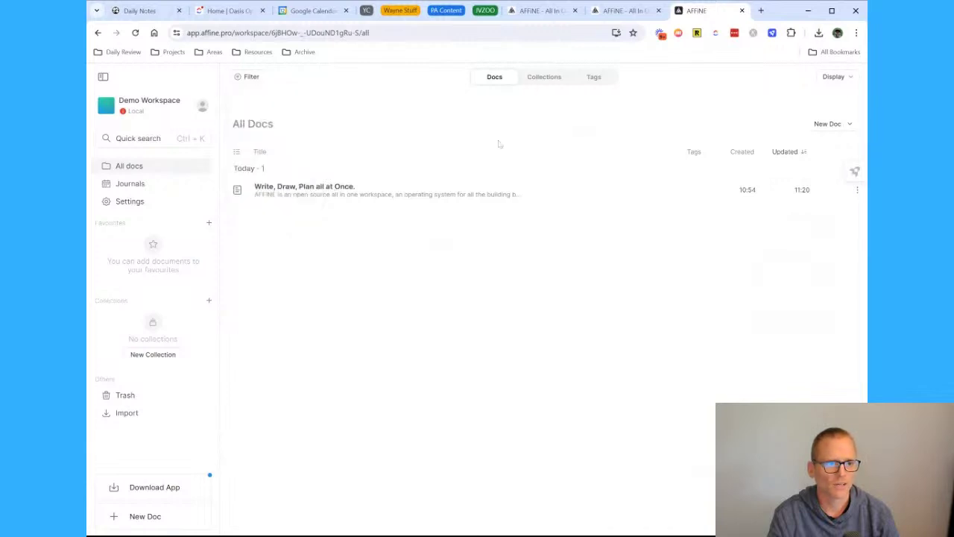
left_click(527, 78)
left_click(495, 78)
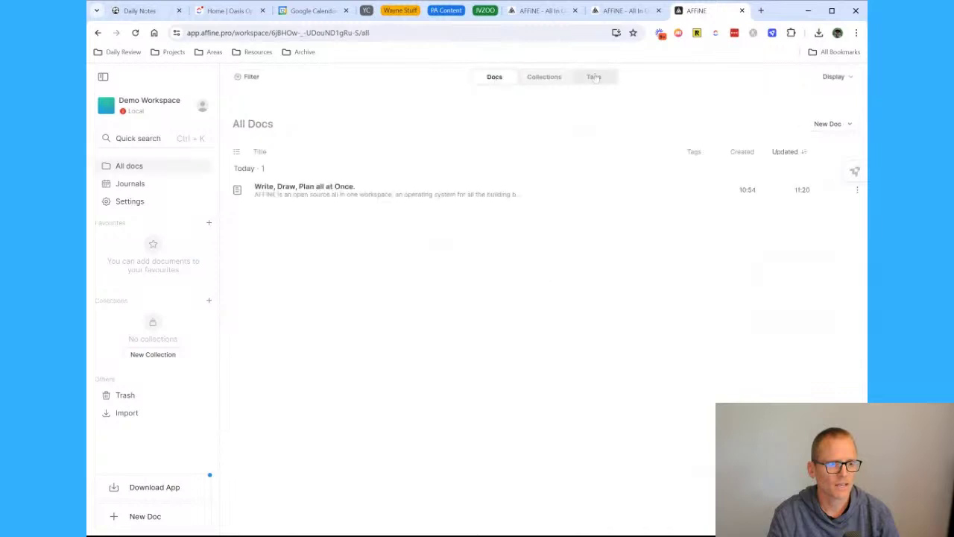
left_click(594, 78)
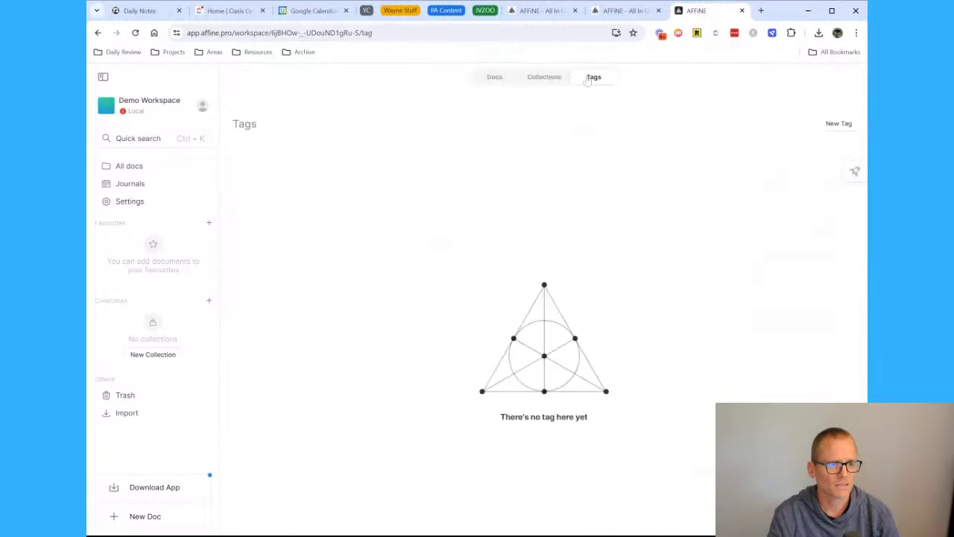
- Return to the docs list and create a new doc titled with the author's first name in the possessive, followed by "First Note"
left_click(495, 78)
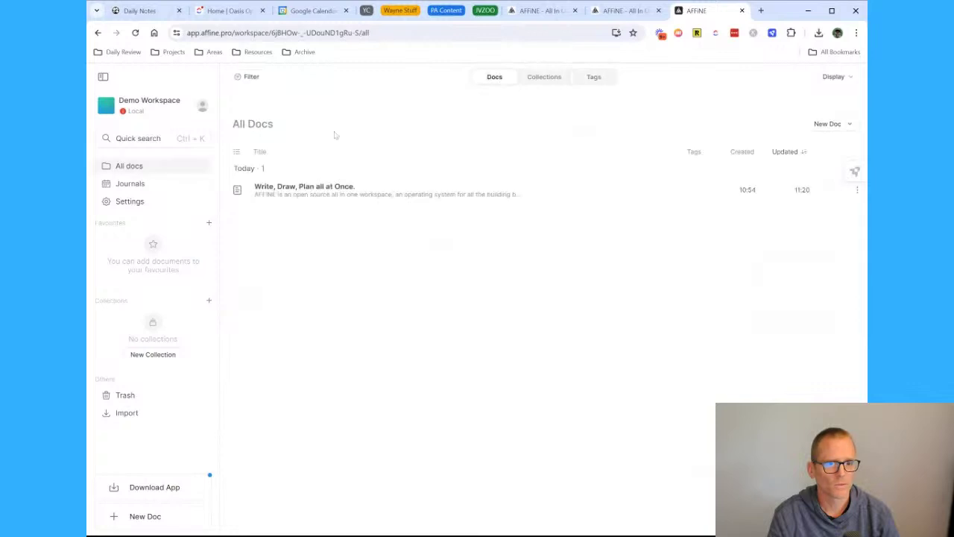
left_click(829, 126)
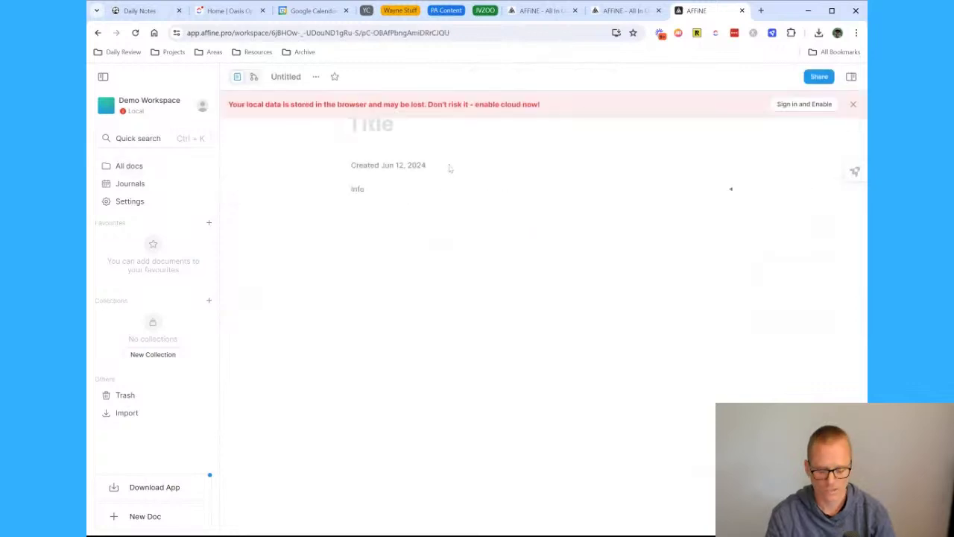
type("Adam's First Note")
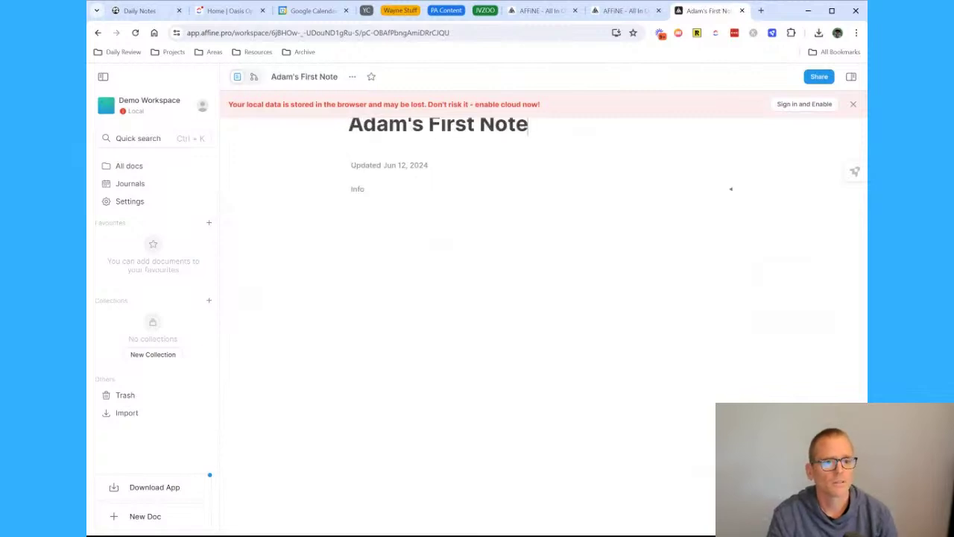
- Expand the note's info, create and assign the tag "daily journal entry", and look at the options for adding a property
left_click(438, 193)
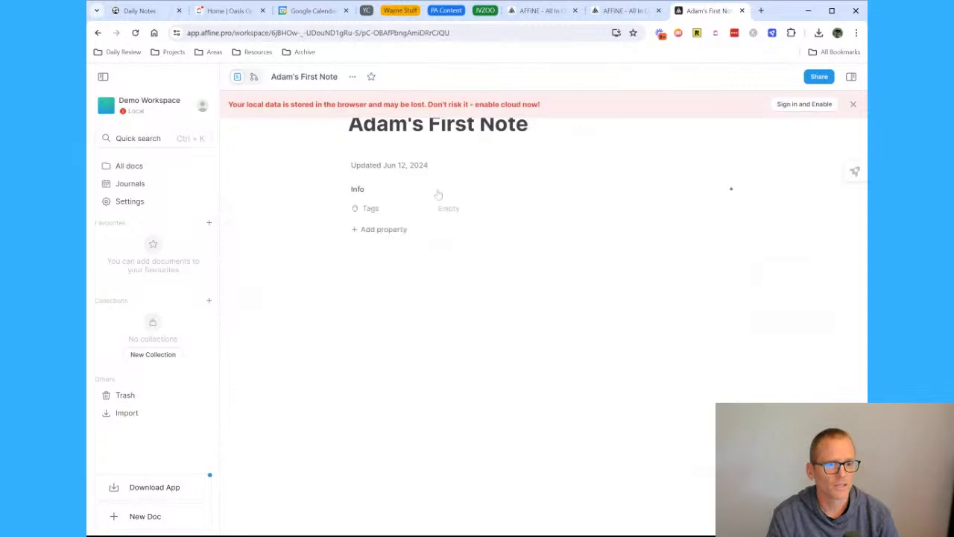
left_click(449, 210)
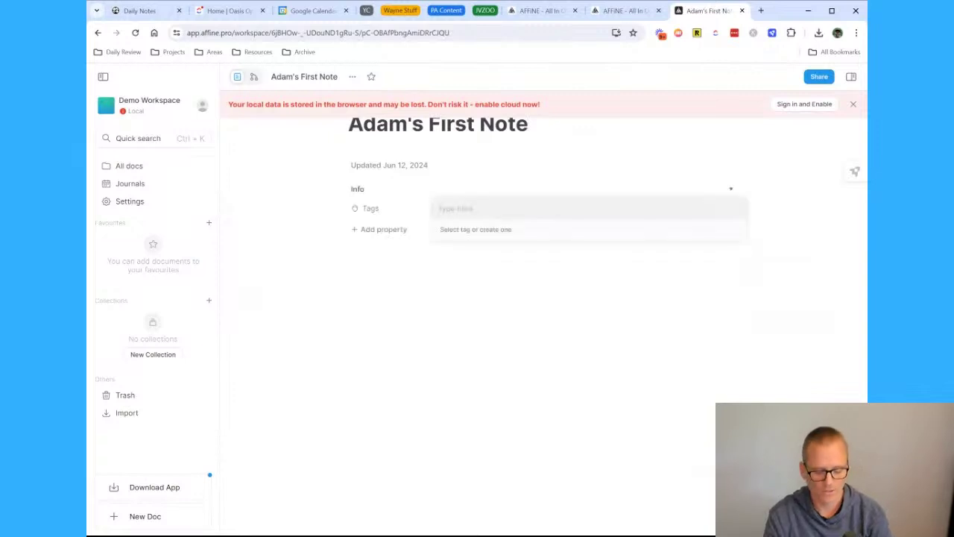
type("daily journal")
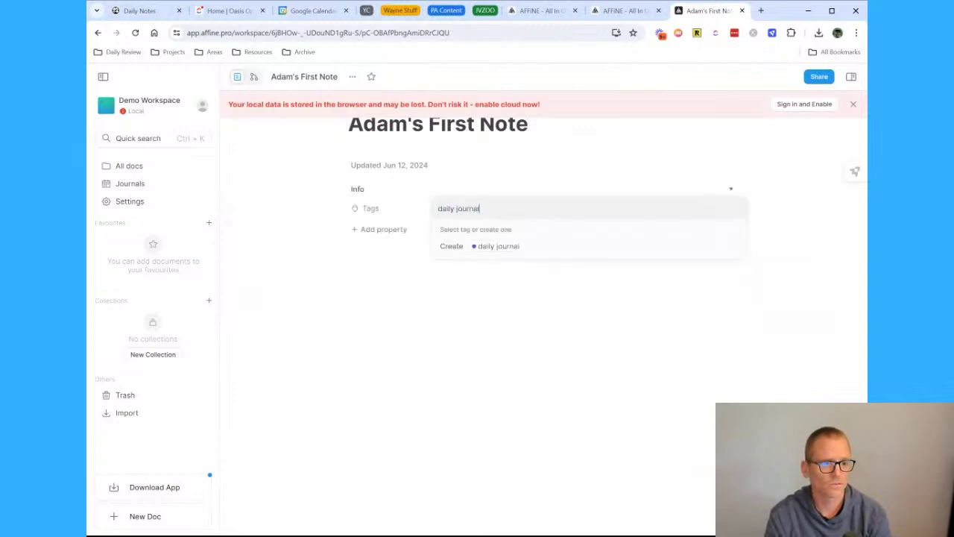
type(" entry")
key("Return")
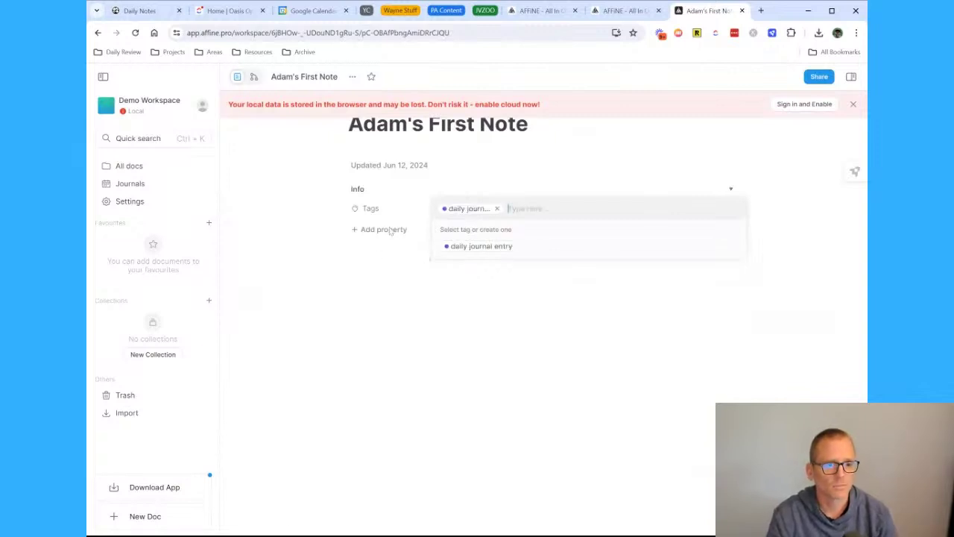
left_click(378, 248)
left_click(378, 231)
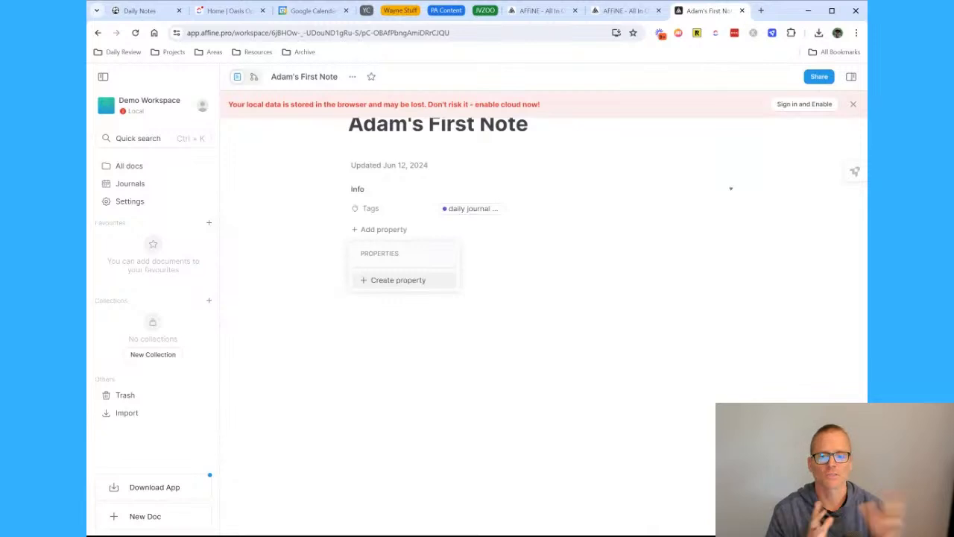
key("Escape")
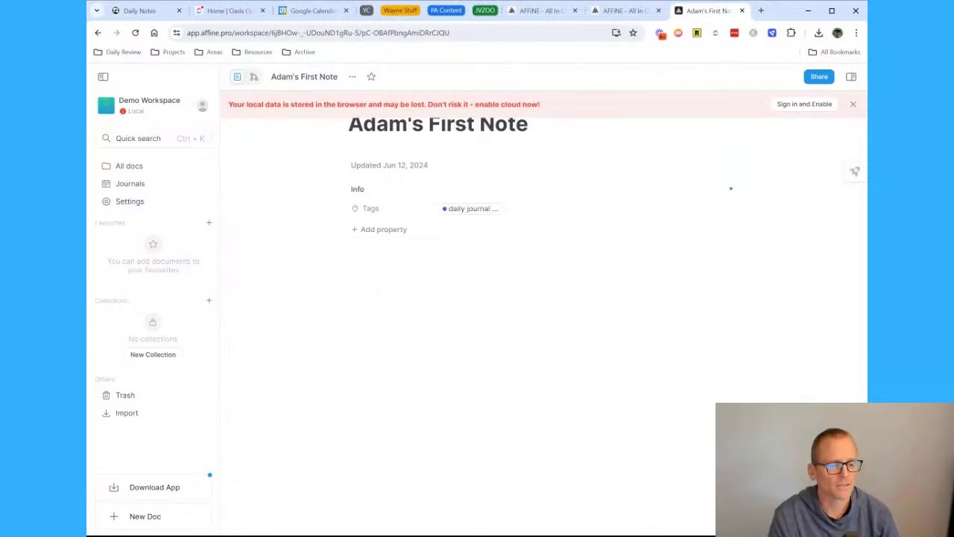
- Look through the slash command options in the note's body, from text and style to database and actions, and remove the slash
left_click(410, 280)
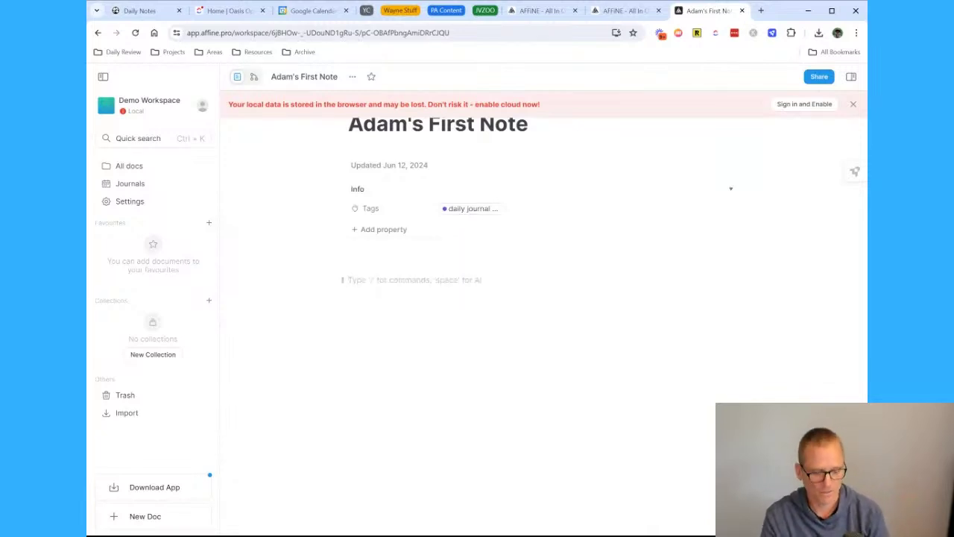
type("/")
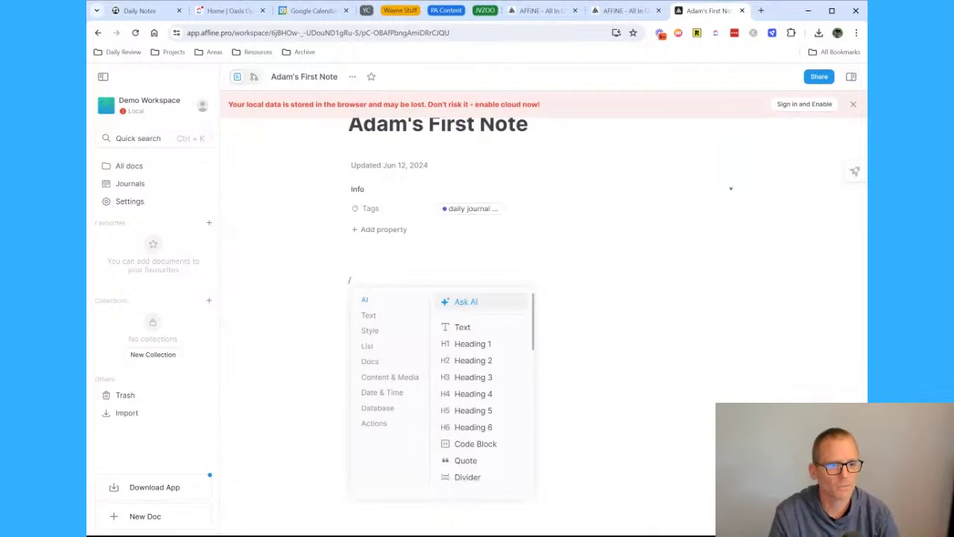
left_click(384, 316)
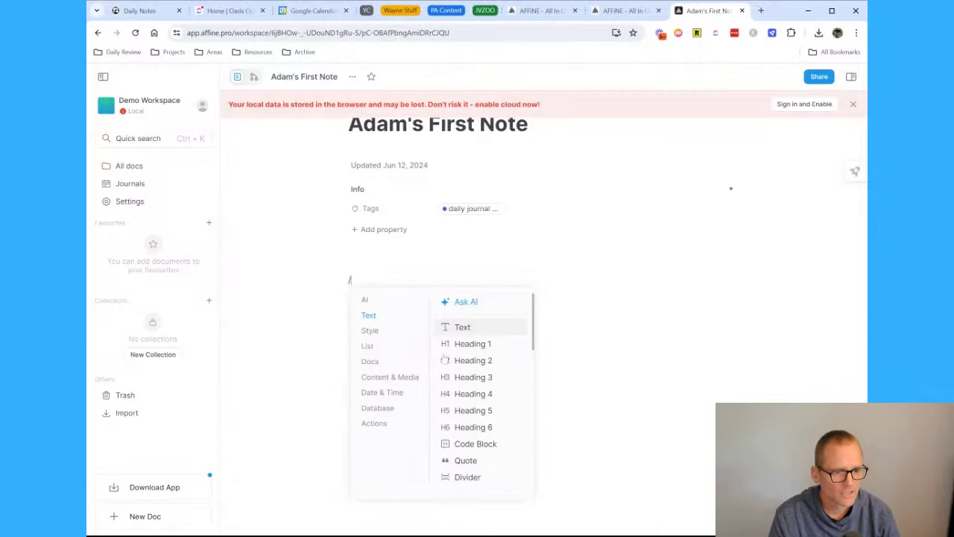
scroll(472, 466, "down", 5)
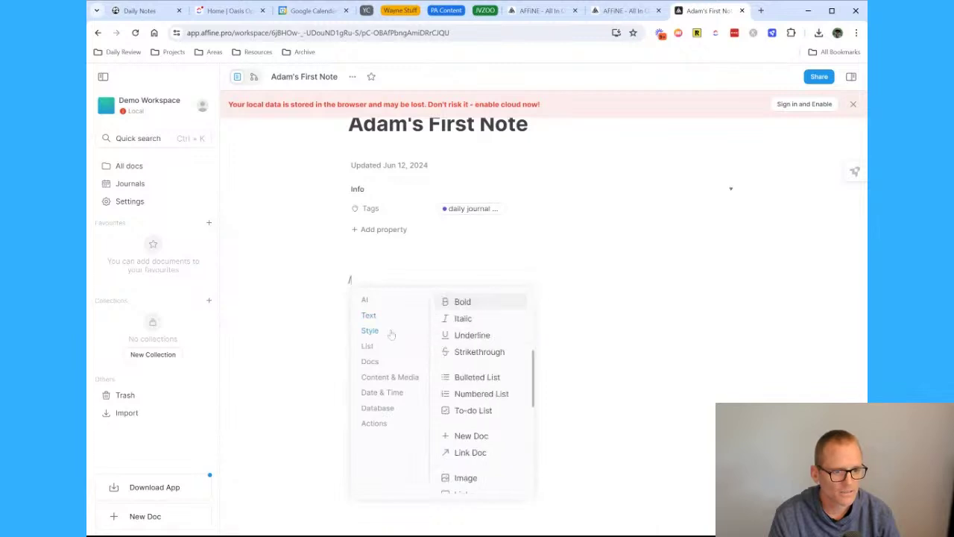
scroll(486, 443, "up", 1)
scroll(484, 441, "down", 4)
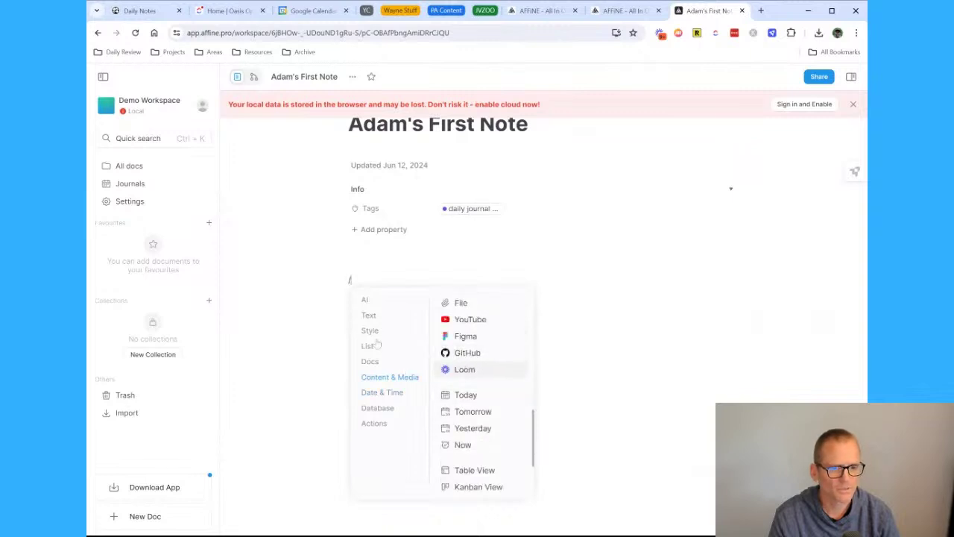
left_click(393, 395)
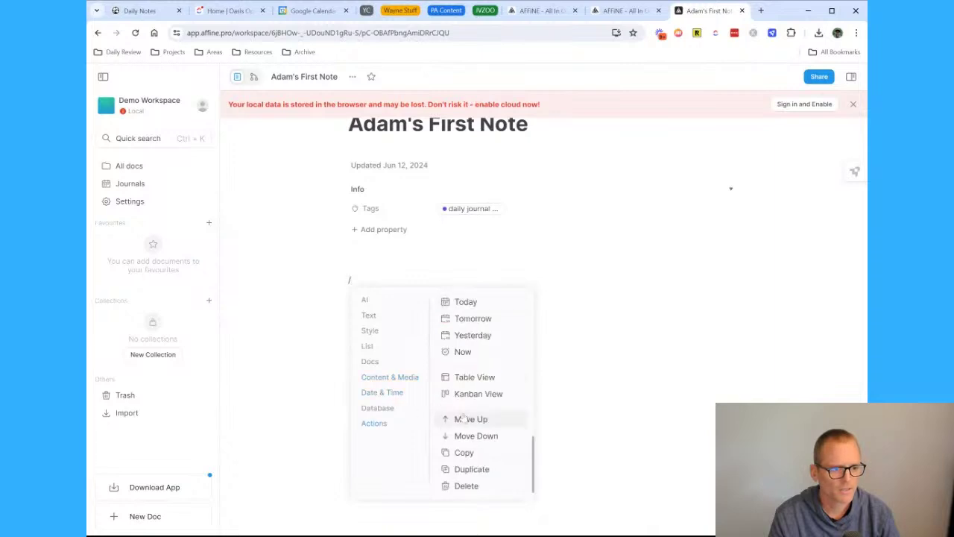
left_click(342, 280)
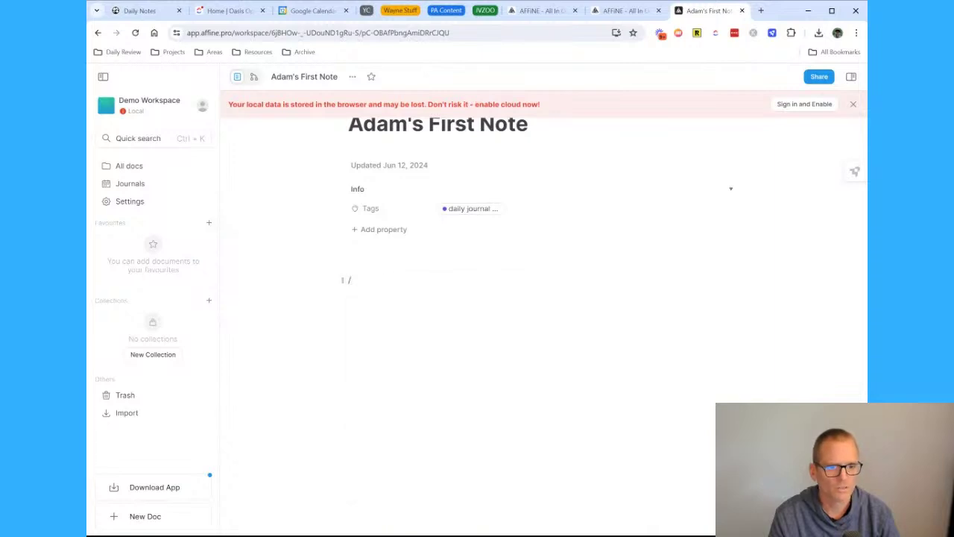
key("BackSpace")
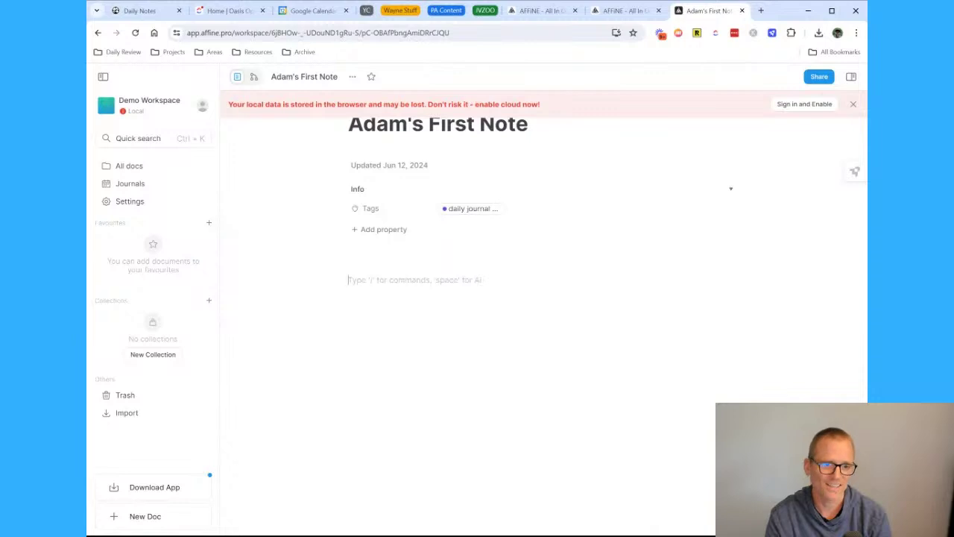
- Write the sentence "Giving Affine.pro a shot and sharing on YouTube how it goes...live." in the note's body
type("Giving Affine/")
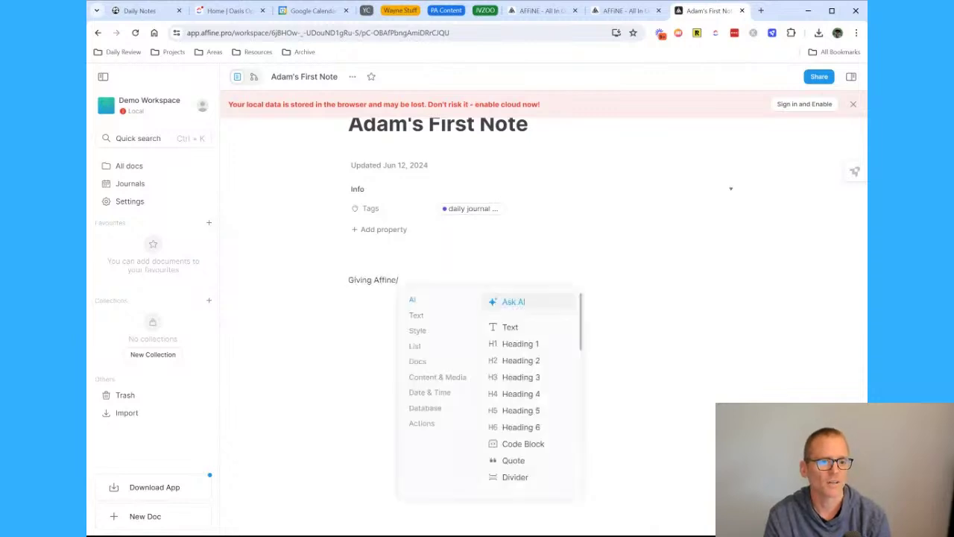
key("BackSpace")
type(".pro a s")
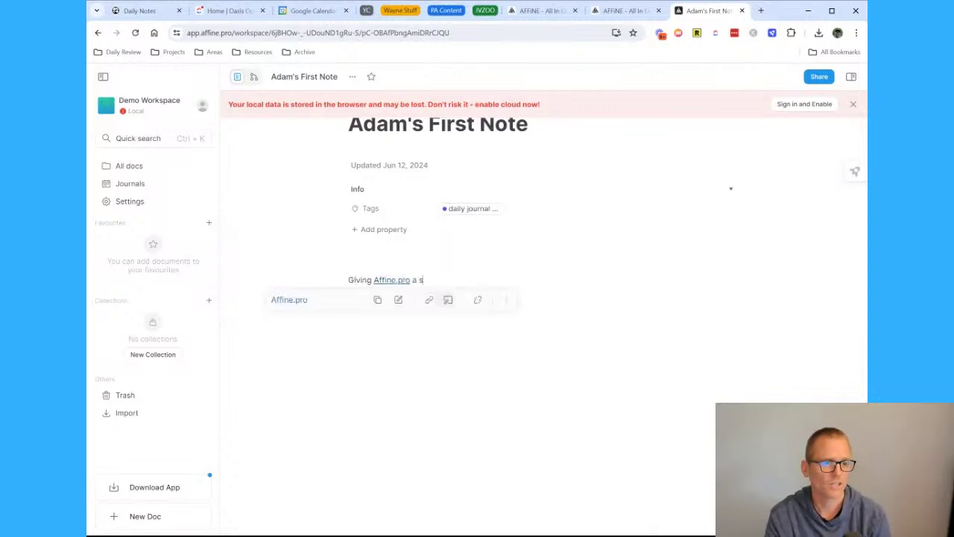
type("hot and sharing")
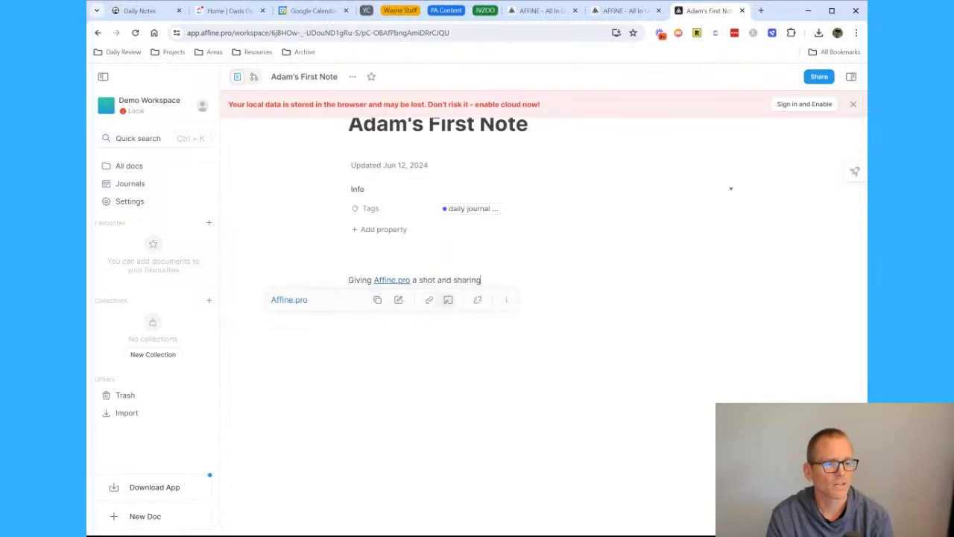
type(" on YouTube how it goes...live.")
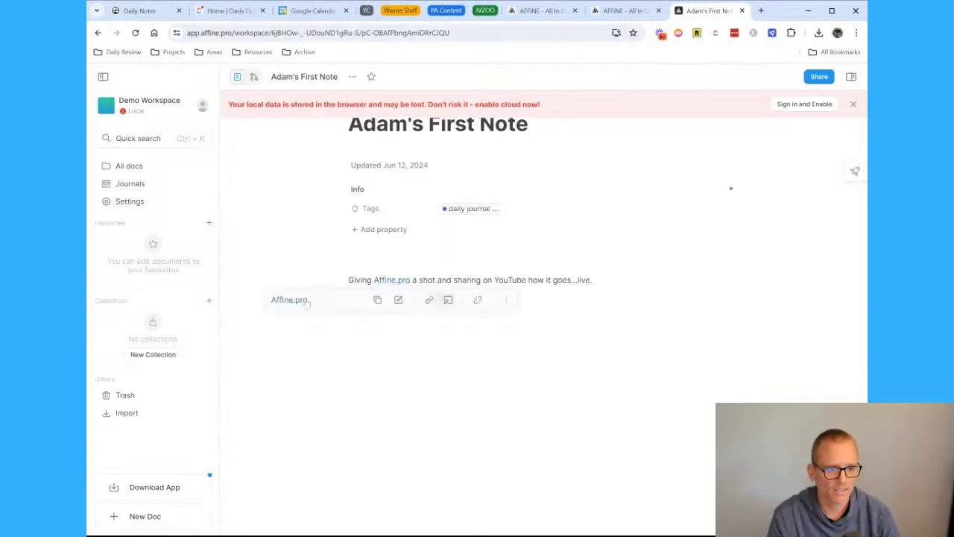
- Try the Affine.pro link as a card beneath the sentence and convert the card back to an inline link
left_click(448, 301)
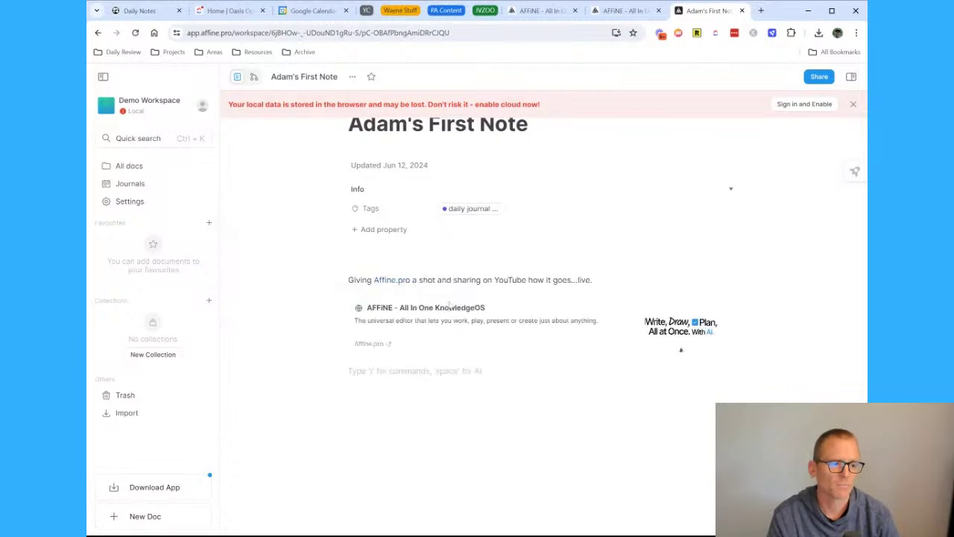
left_click(392, 280)
mouse_move(514, 306)
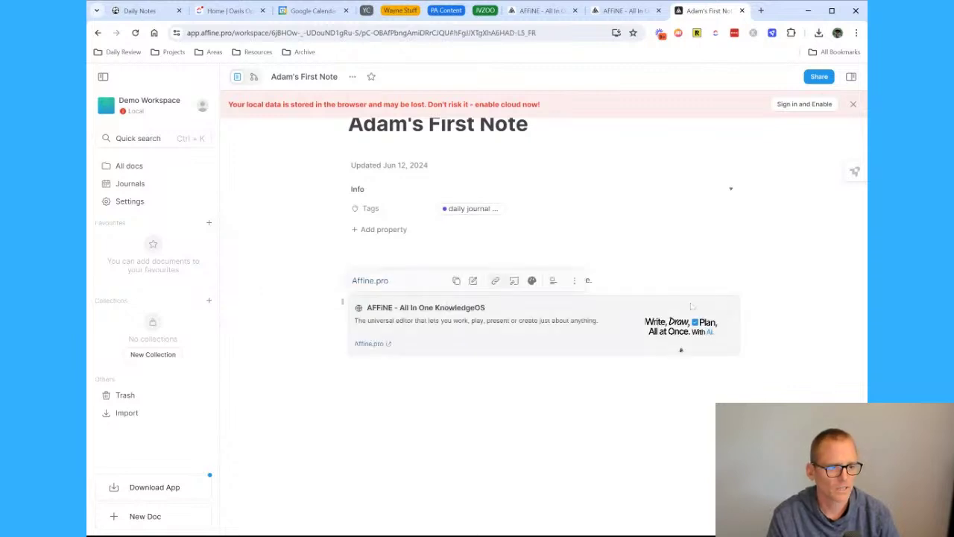
left_click(495, 281)
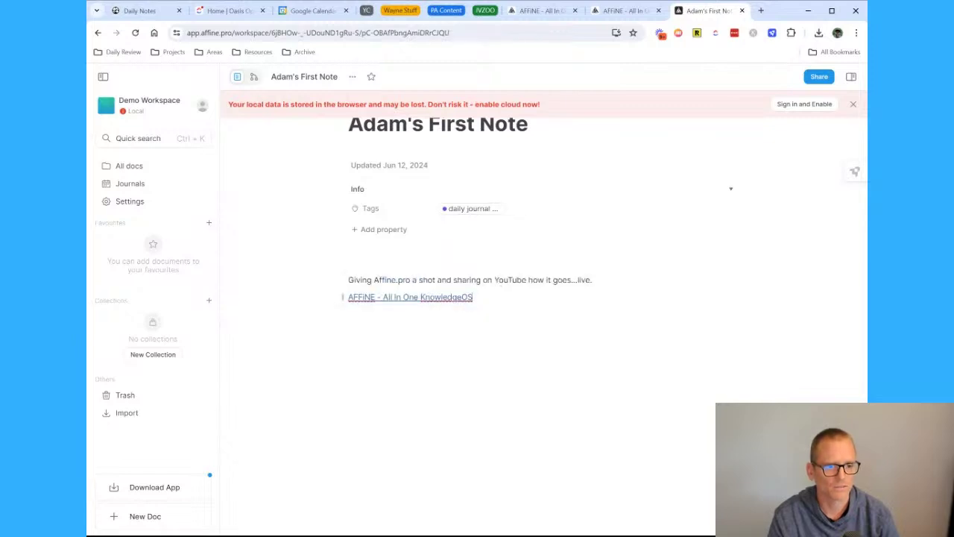
- Delete the inline link "AFFiNE - All In One KnowledgeOS" and its line beneath the sentence
key("shift+Left")
key("shift+Left")
key("shift+Left")
key("shift+Left")
key("shift+Left")
key("shift+Left")
key("shift+Left")
key("shift+Left")
key("shift+Left")
key("shift+Left")
key("shift+Left")
key("shift+Left")
key("shift+Left")
key("shift+Left")
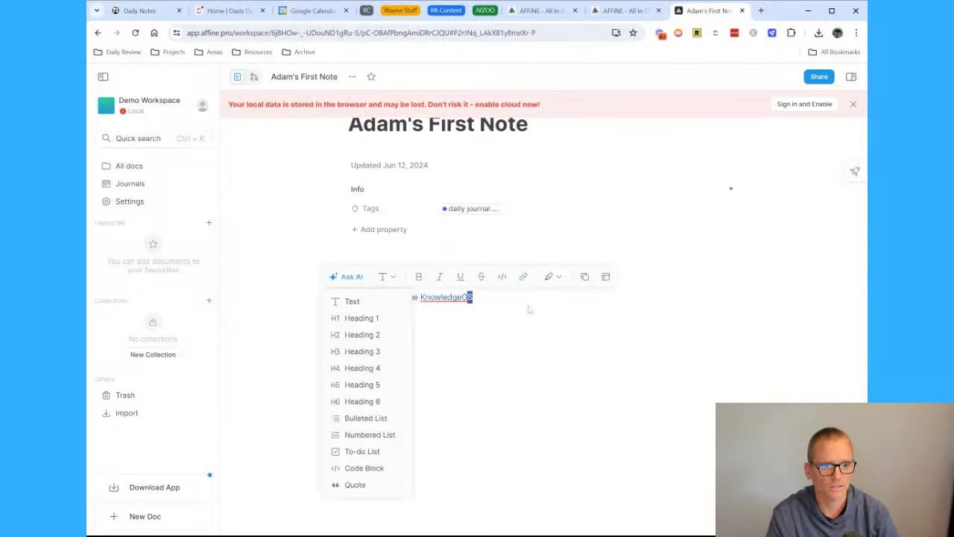
key("shift+Left")
key("shift+Left")
key("shift+Left")
key("shift+Left")
key("shift+Left")
key("shift+Left")
key("shift+Left")
key("shift+Left")
key("shift+Left")
key("shift+Left")
key("shift+Left")
key("shift+Left")
key("shift+Left")
key("shift+Left")
key("shift+Left")
key("shift+Left")
key("shift+Left")
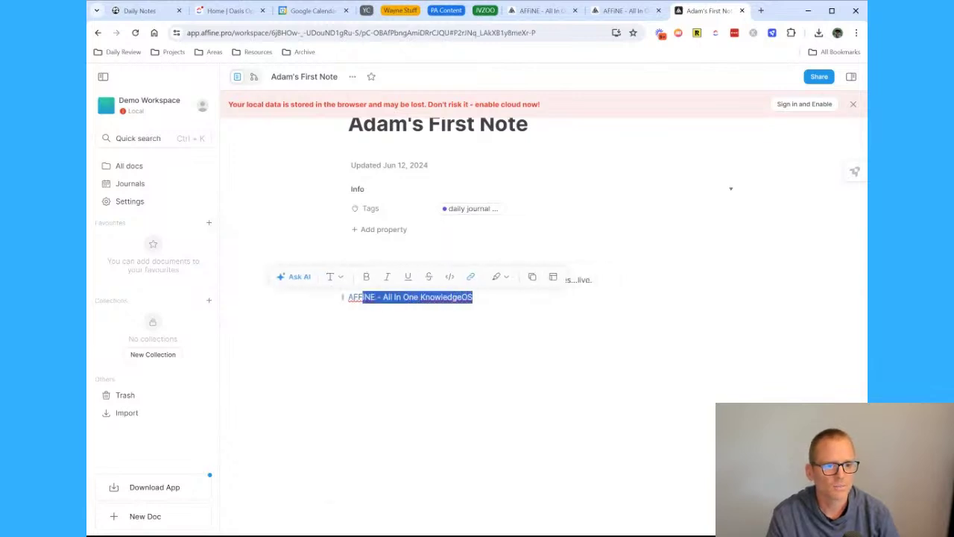
key("BackSpace")
key("BackSpace")
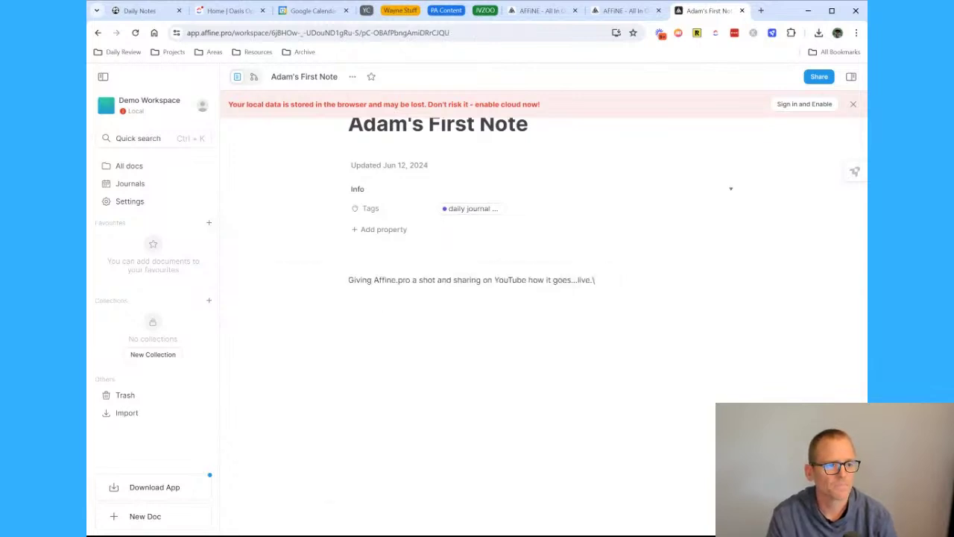
- Insert a Kanban View database on a new line below the sentence and title it "Test Kanban"
key("Return")
type("/")
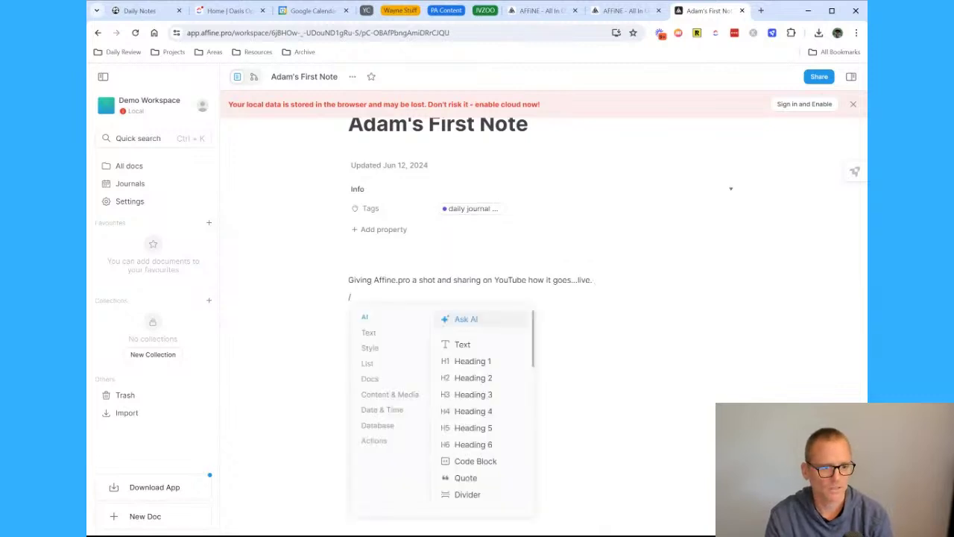
type("ka")
key("BackSpace")
key("BackSpace")
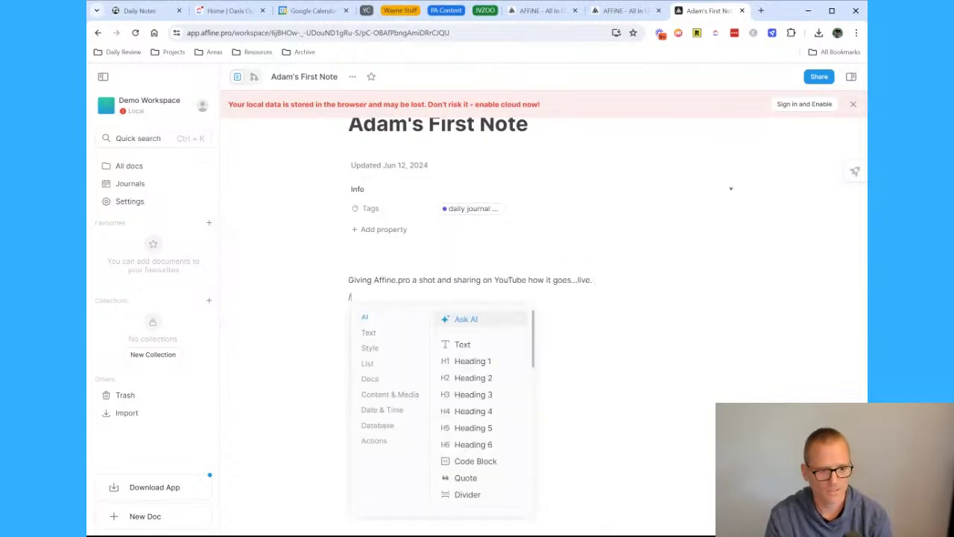
type("ka")
key("Return")
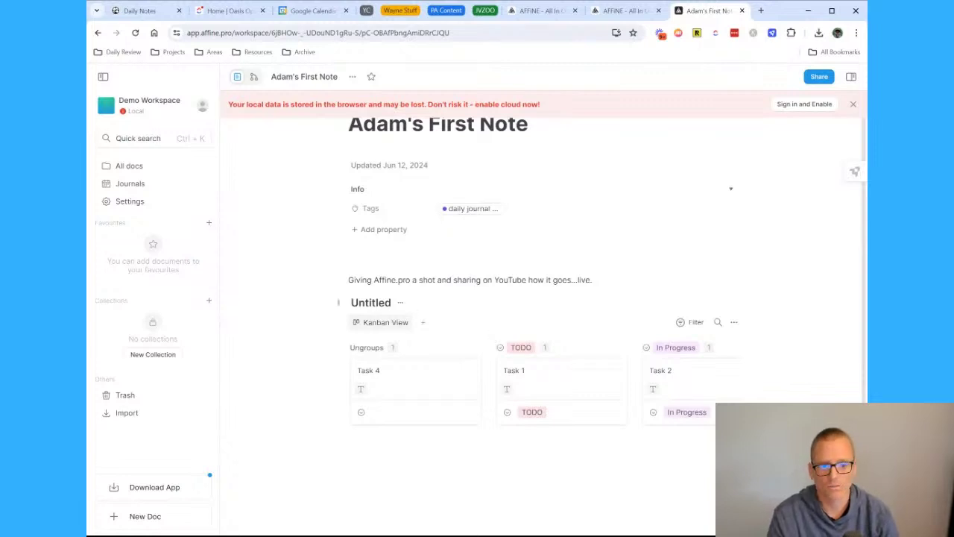
left_click(338, 302)
type("Test K")
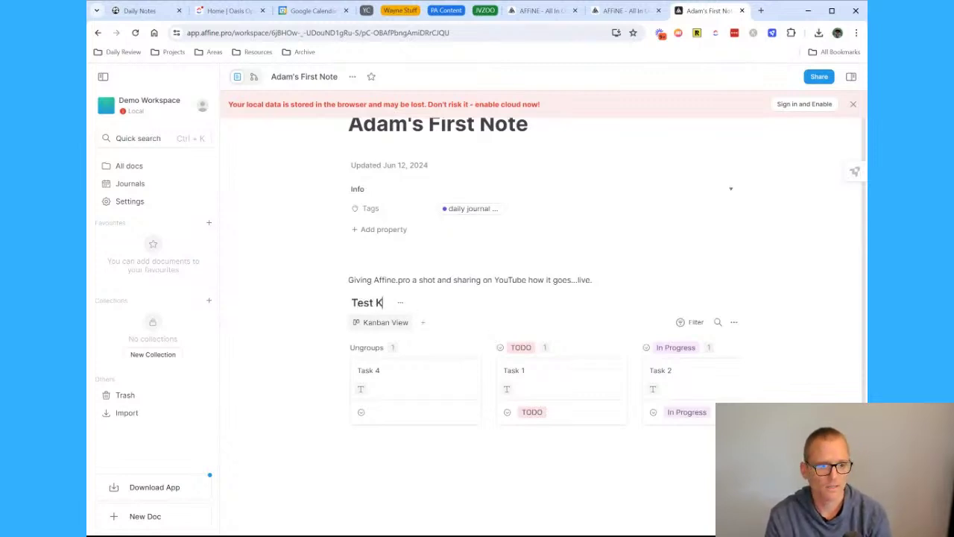
type("anban")
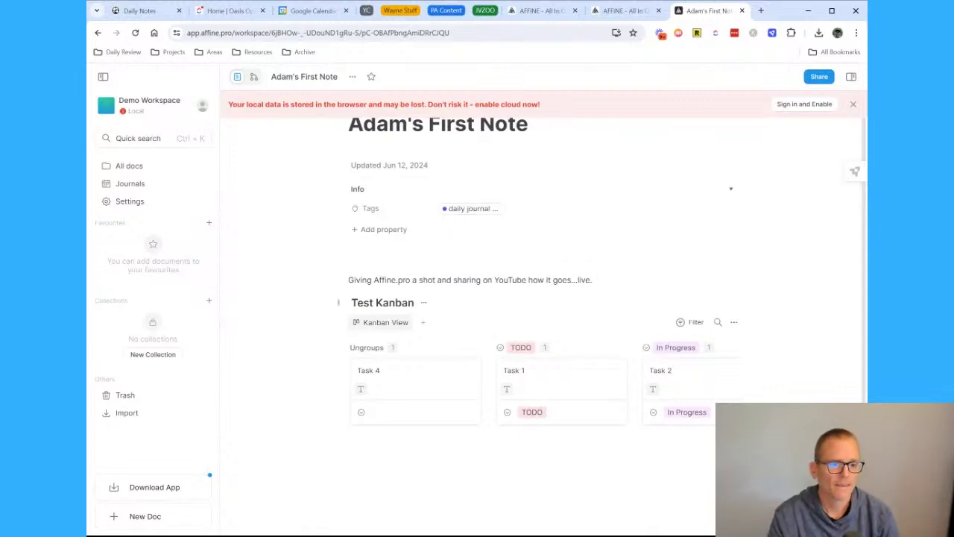
- Add a Table View to the Test Kanban database, compare it with the Kanban View, and finish in the Kanban View
left_click(423, 325)
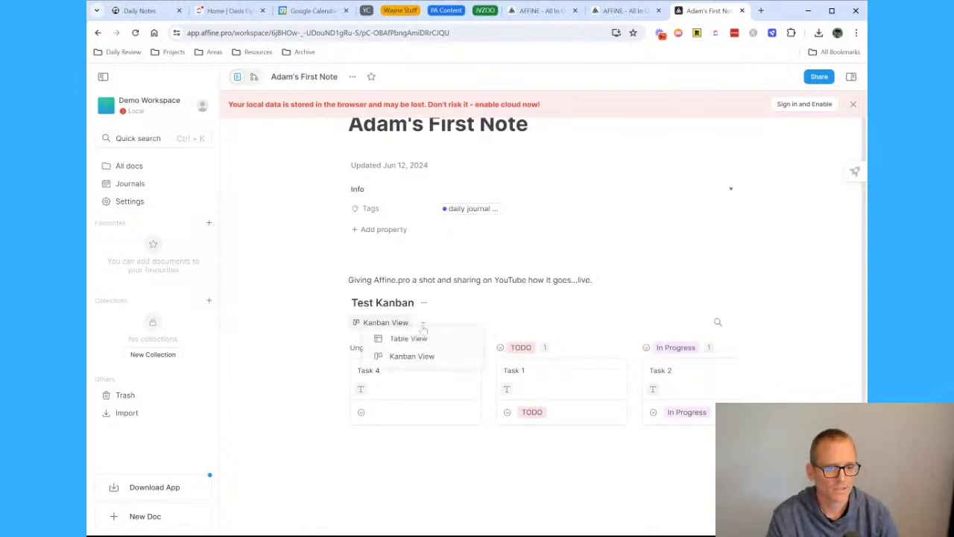
left_click(419, 336)
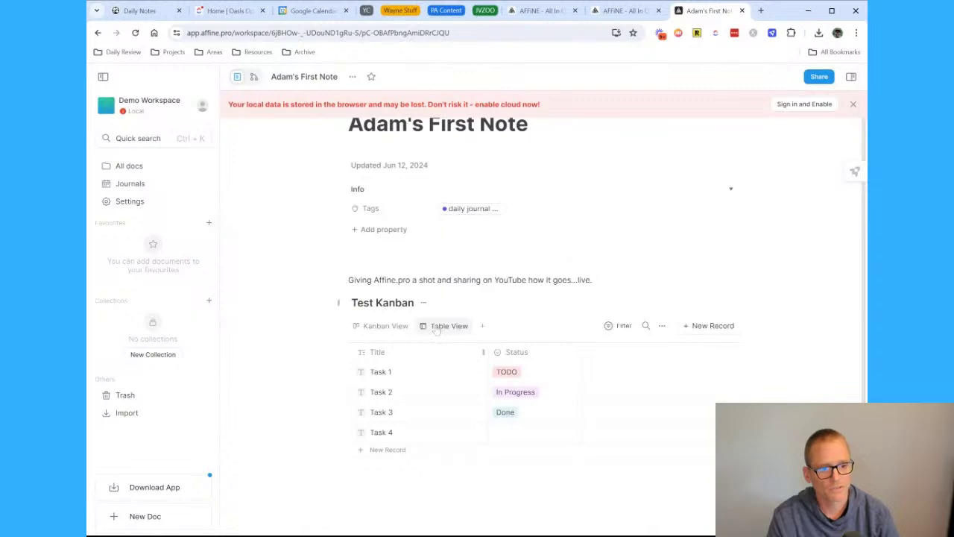
left_click(381, 326)
left_click(450, 326)
left_click(385, 325)
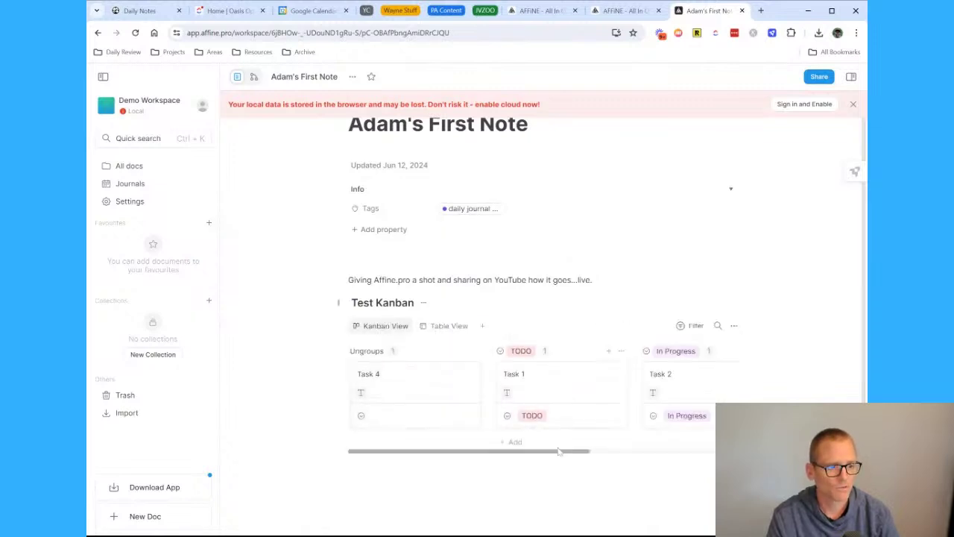
left_click_drag(559, 451, 458, 446)
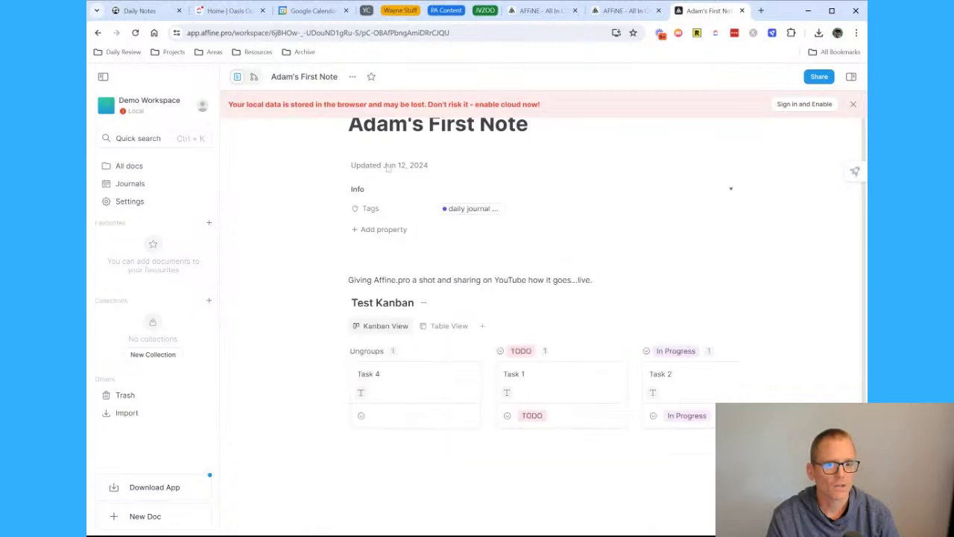
- Check the tagged note in the list of all docs, reopen it, and return to the list
left_click(128, 166)
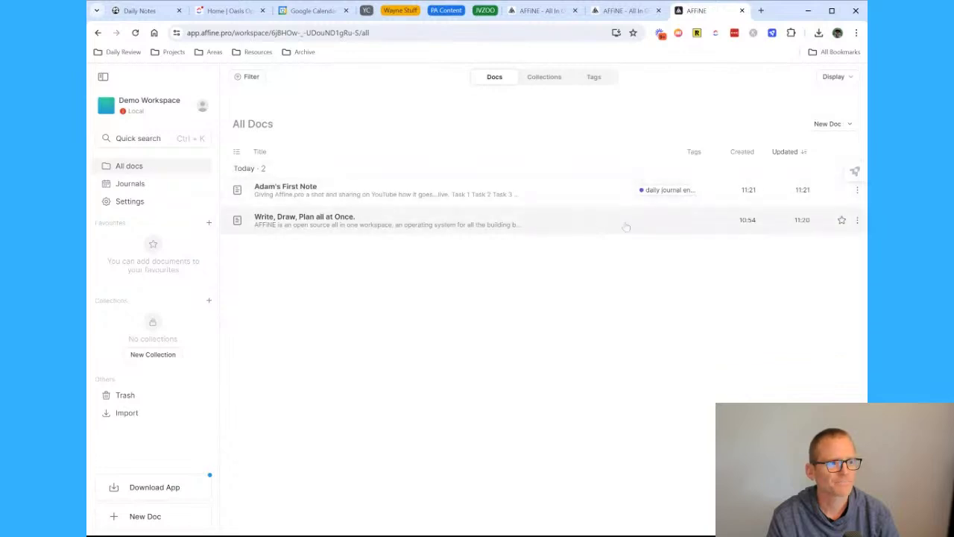
left_click(673, 196)
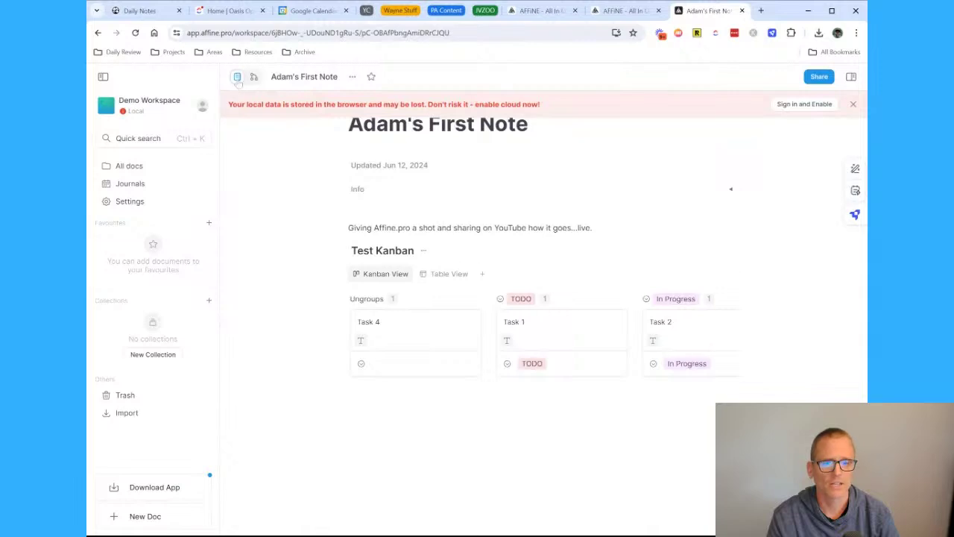
left_click(153, 167)
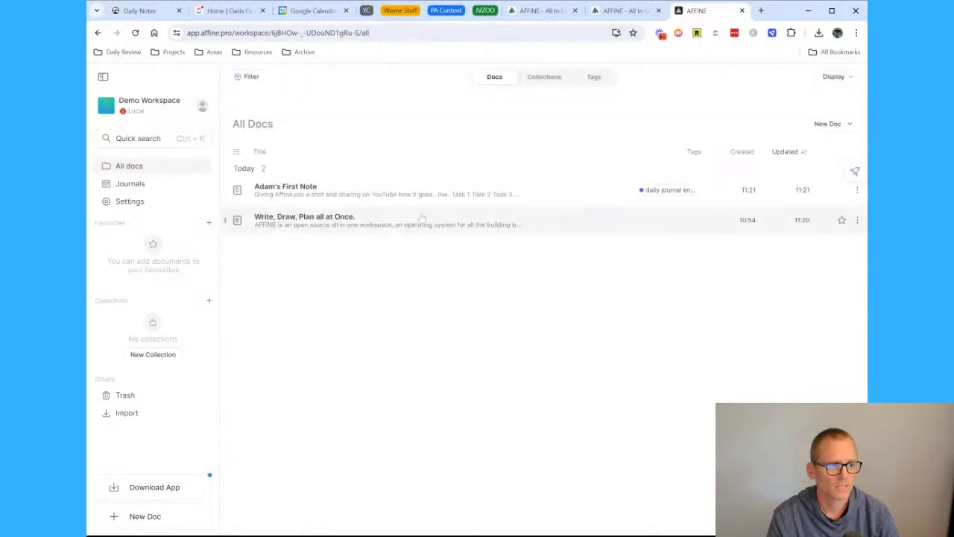
- Create a new doc from the docs list, title it "Another entry", and expand its info
left_click(852, 127)
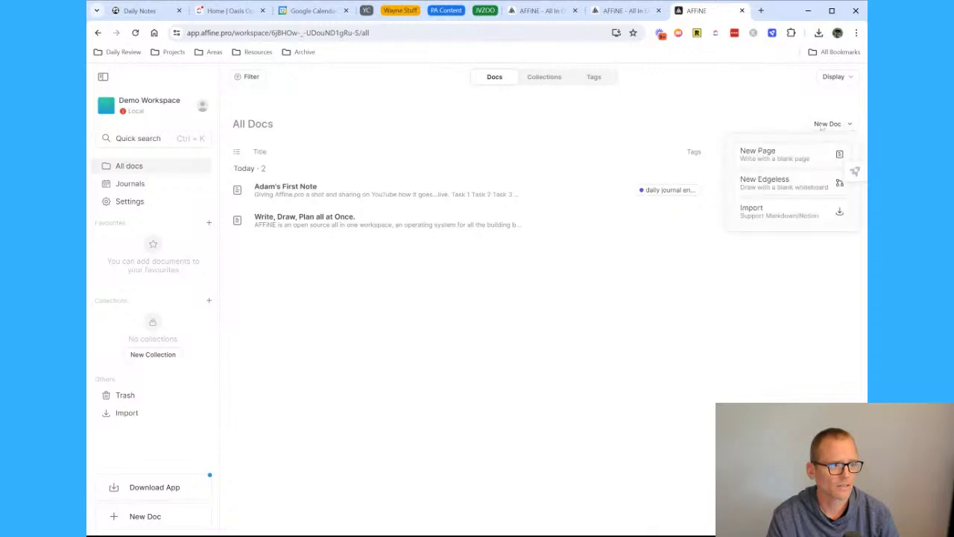
left_click(827, 125)
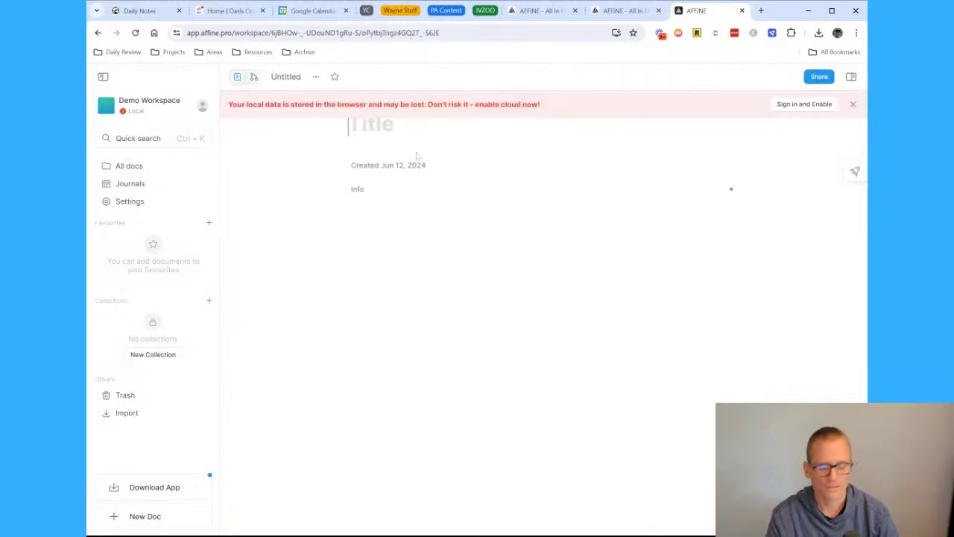
type("Another entry")
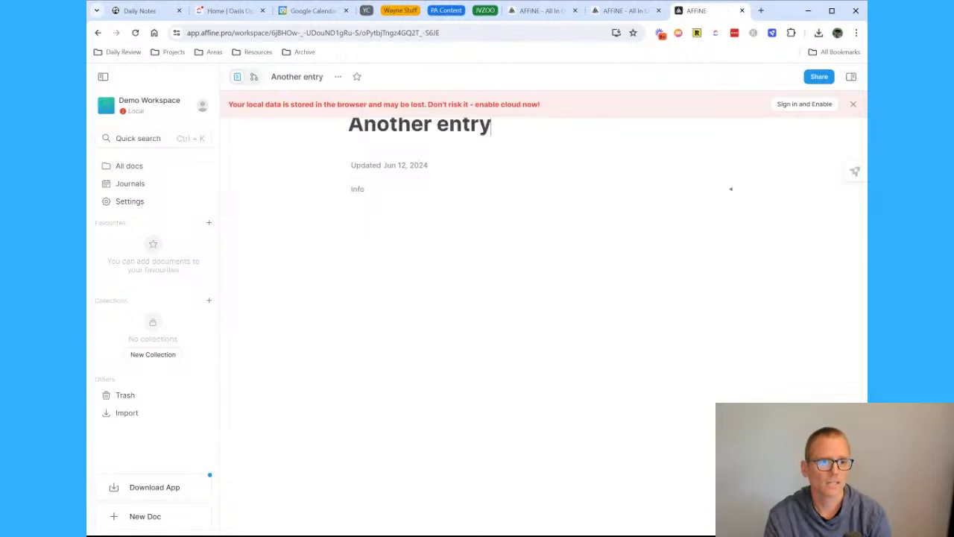
left_click(404, 216)
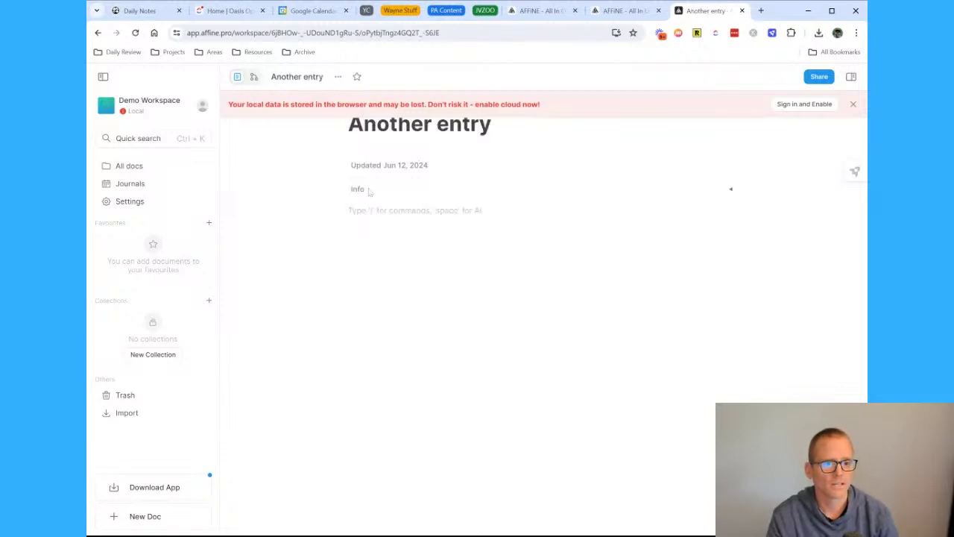
left_click(730, 189)
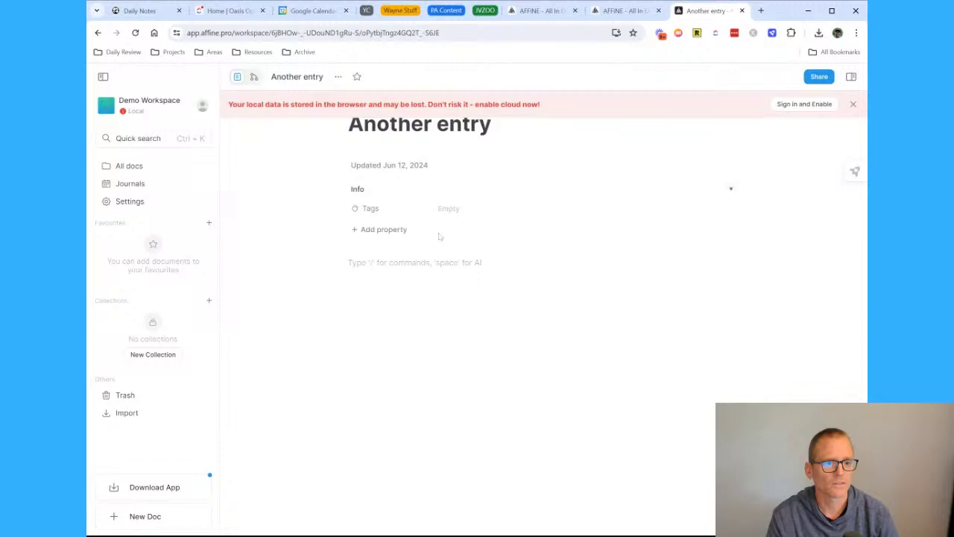
- Tag the "Another entry" doc with "daily journal entry" and write "Information text here" in its body
left_click(387, 214)
left_click(477, 246)
left_click(436, 289)
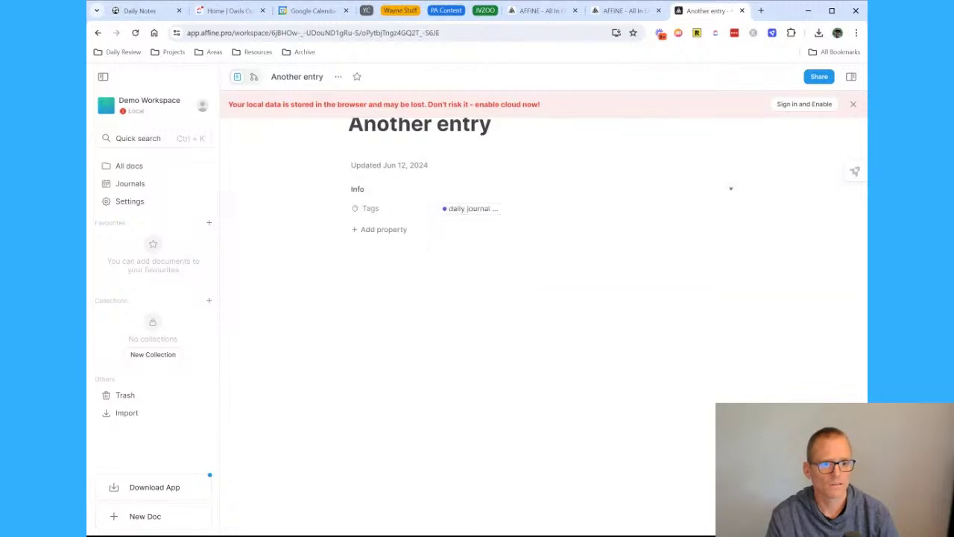
type("Informat")
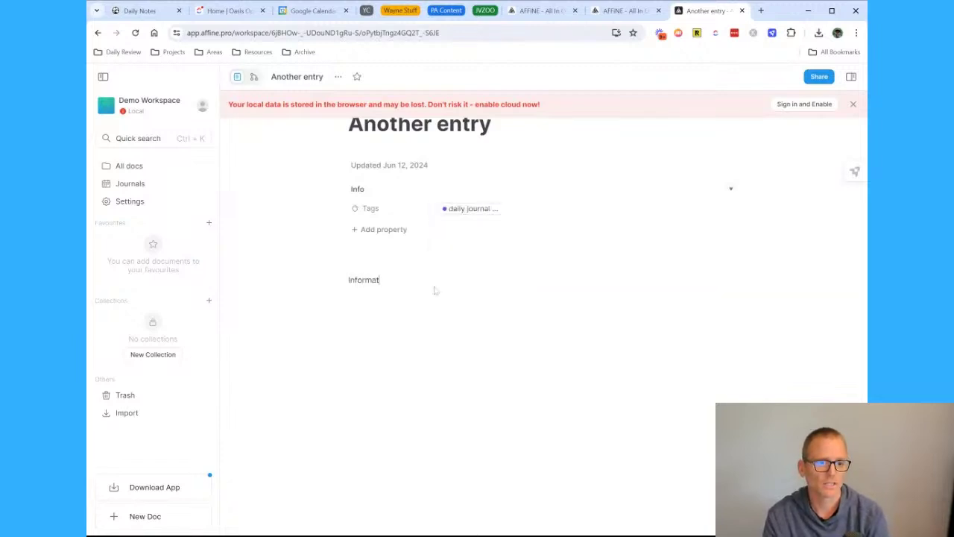
type("ion text here")
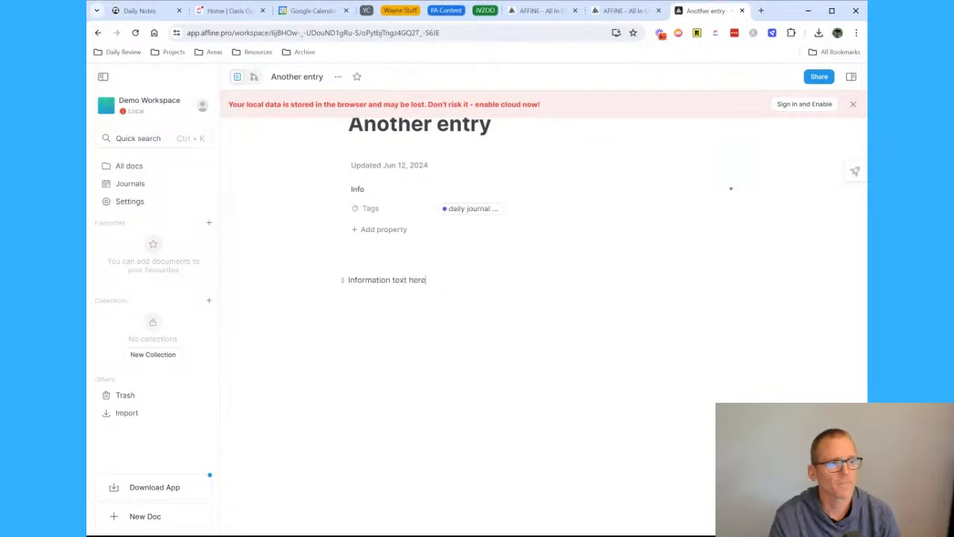
- Open the two tagged docs one after the other from the list of all docs, returning to the list each time
left_click(170, 167)
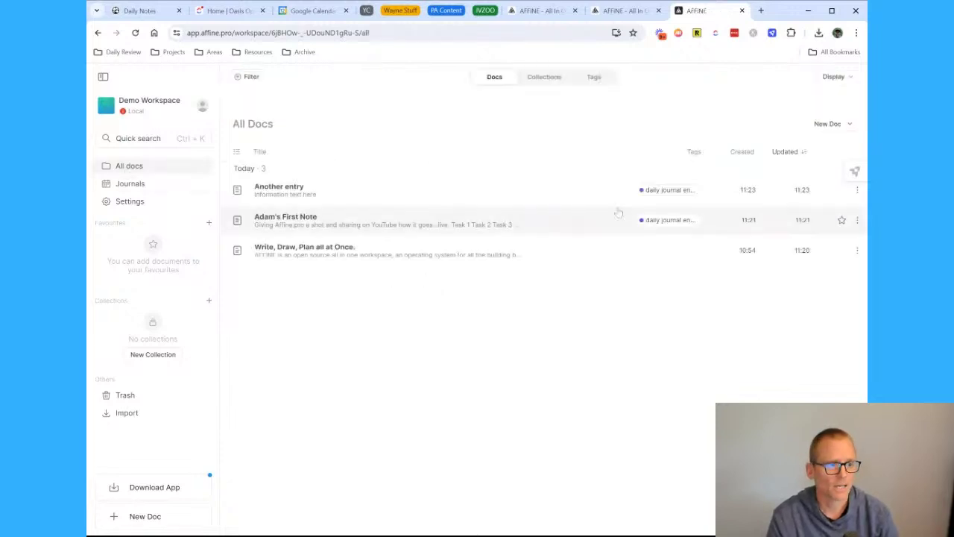
left_click(663, 221)
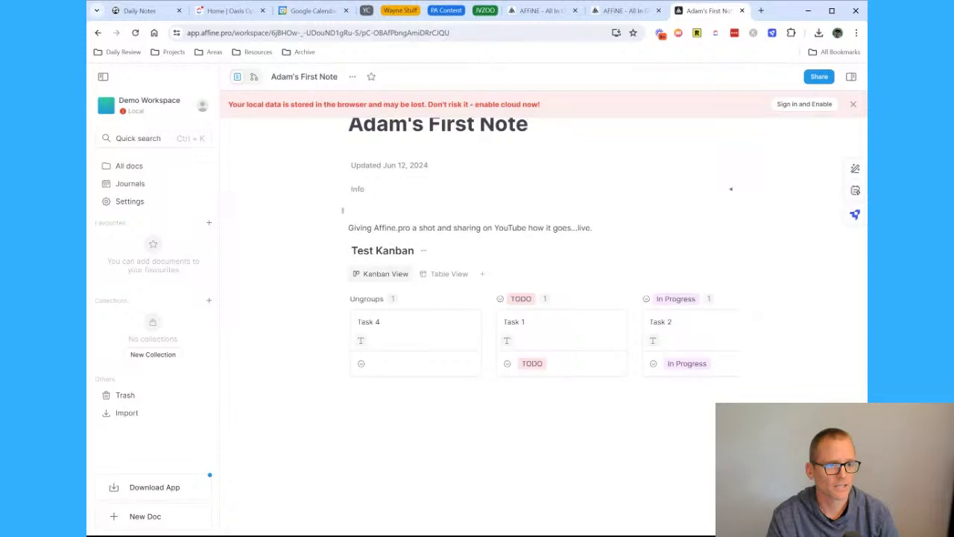
key("alt+Left")
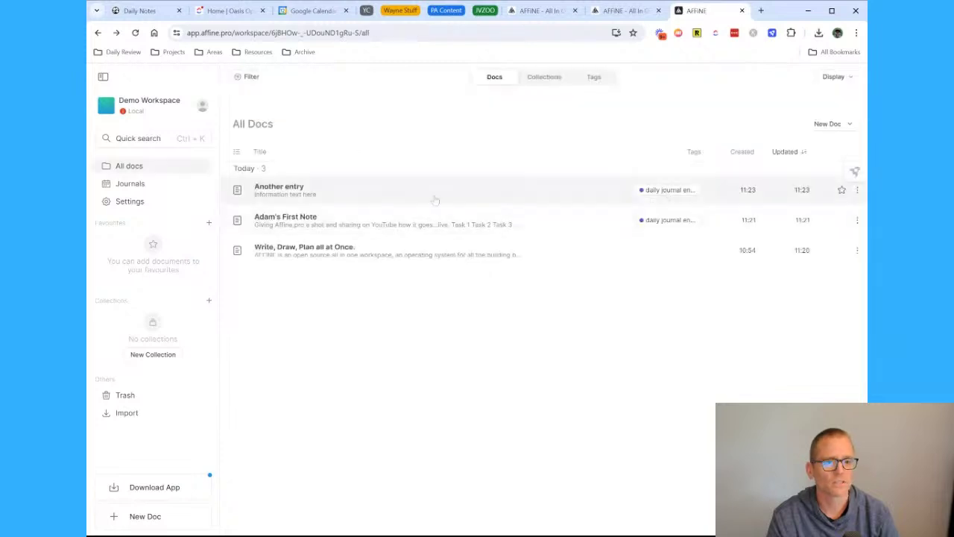
left_click(660, 194)
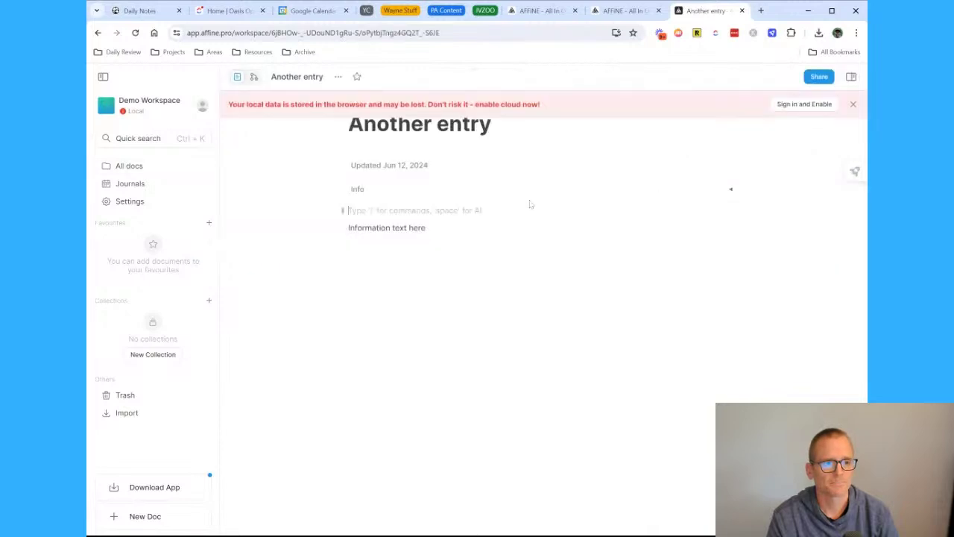
key("alt+Left")
- View the docs filed under the "daily journal entry" tag and check the tag switcher beside its name
left_click(593, 77)
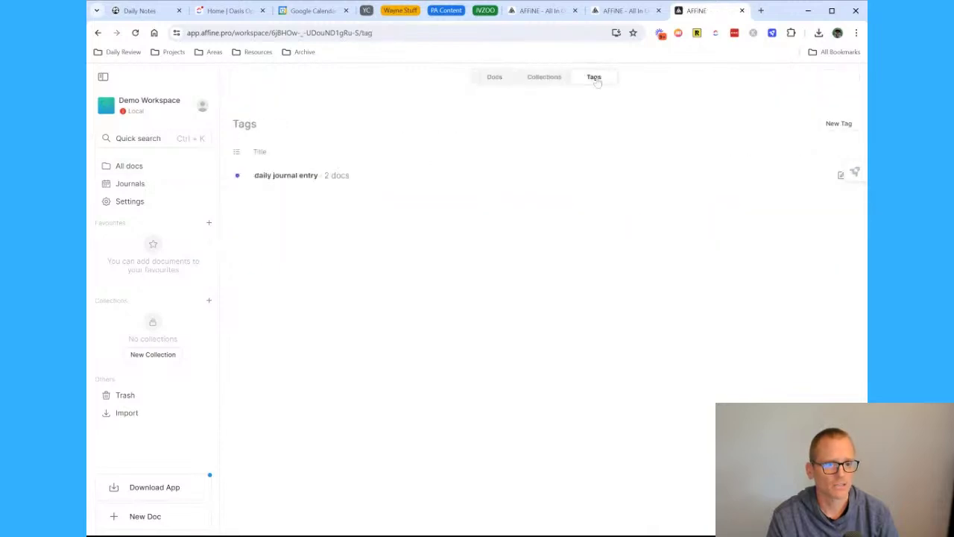
left_click(633, 179)
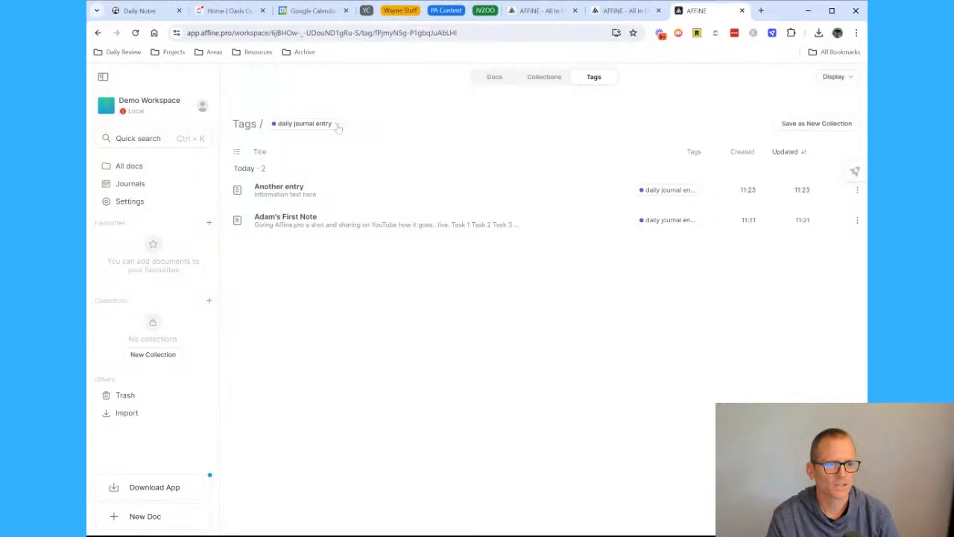
left_click(337, 125)
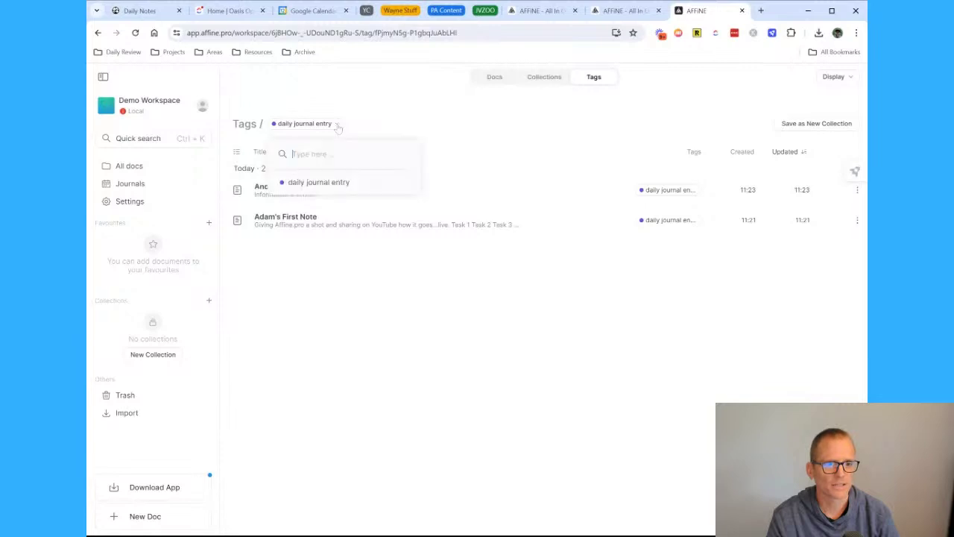
left_click(431, 147)
- Return to the list of all docs and check which actions are available for "Another entry"
left_click(494, 77)
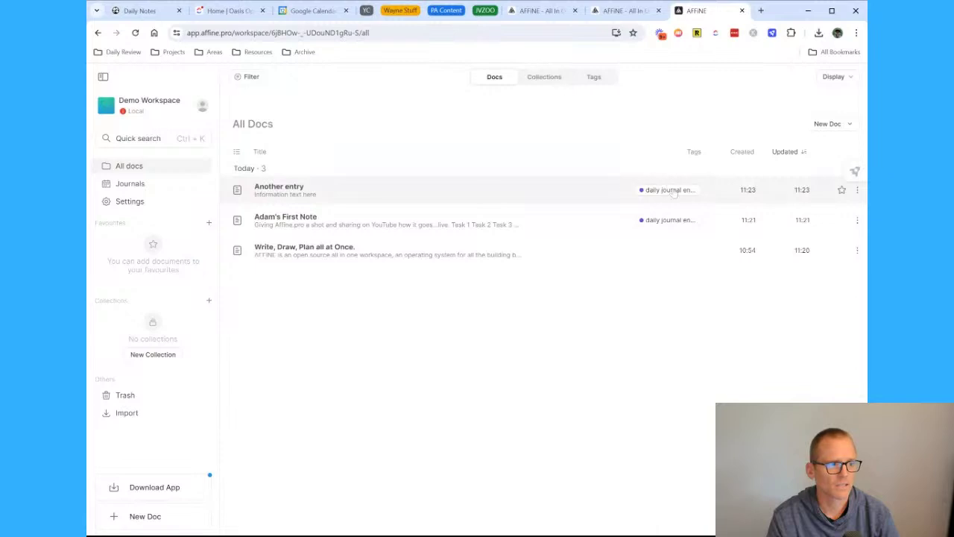
left_click(857, 190)
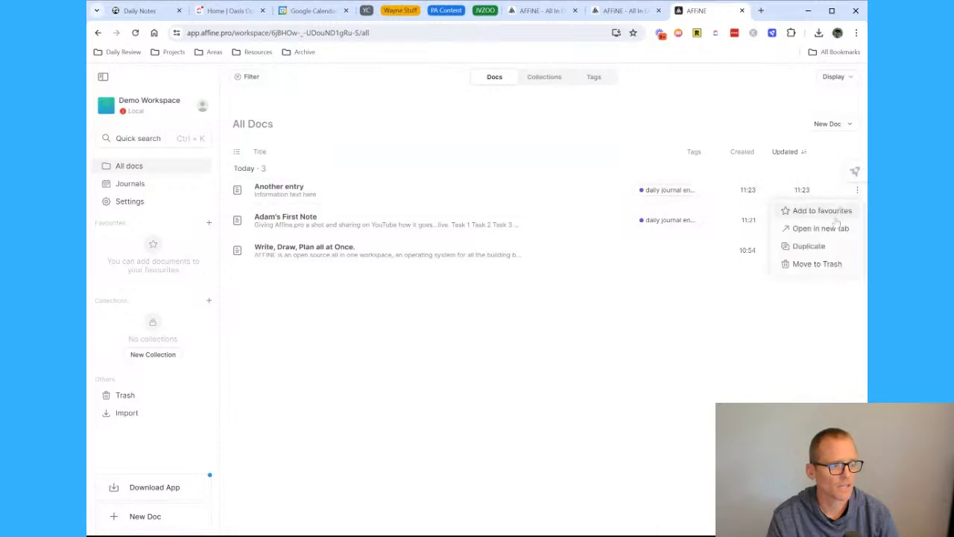
left_click(661, 218)
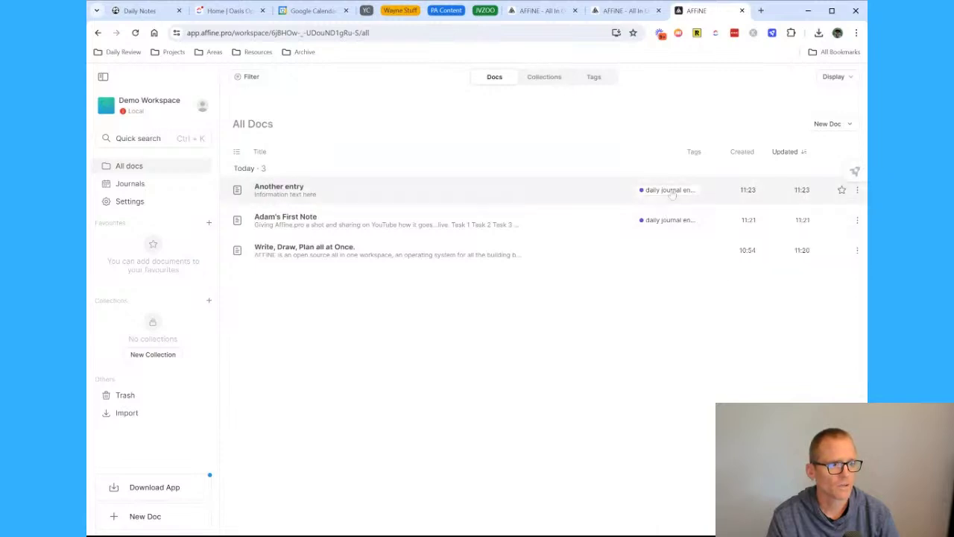
- Reopen "Another entry", dismiss the local data warning, compare Edgeless Mode with Page Mode, and return to the docs list
left_click(679, 191)
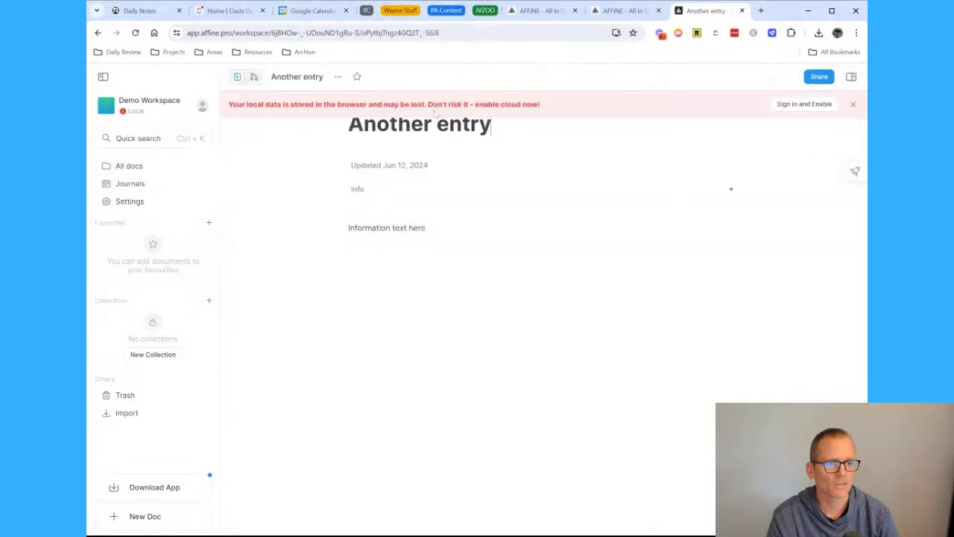
left_click(853, 104)
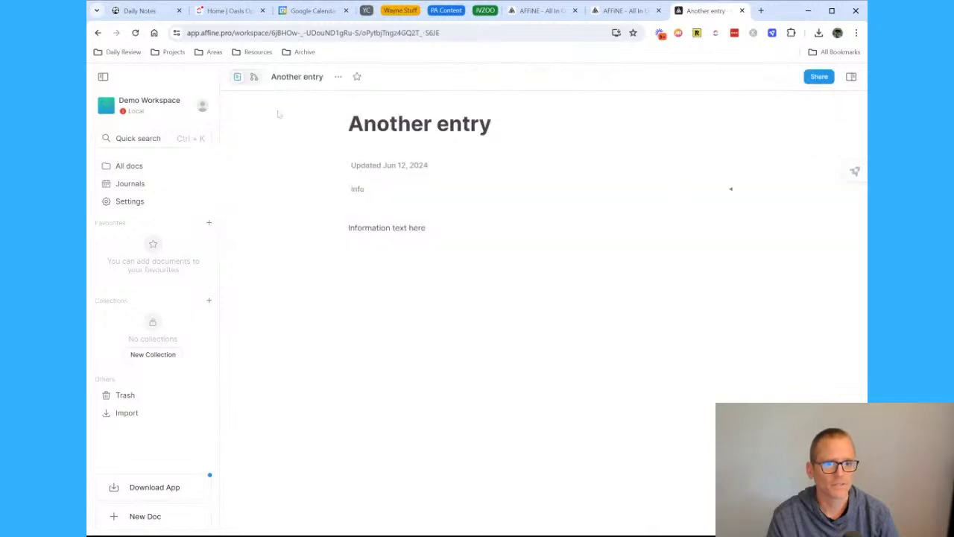
left_click(254, 77)
left_click(238, 77)
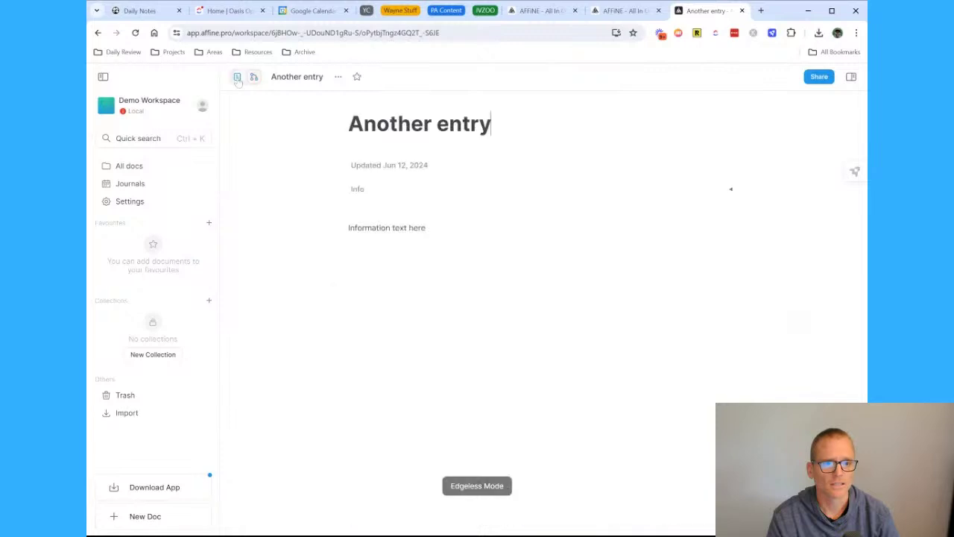
key("alt+Left")
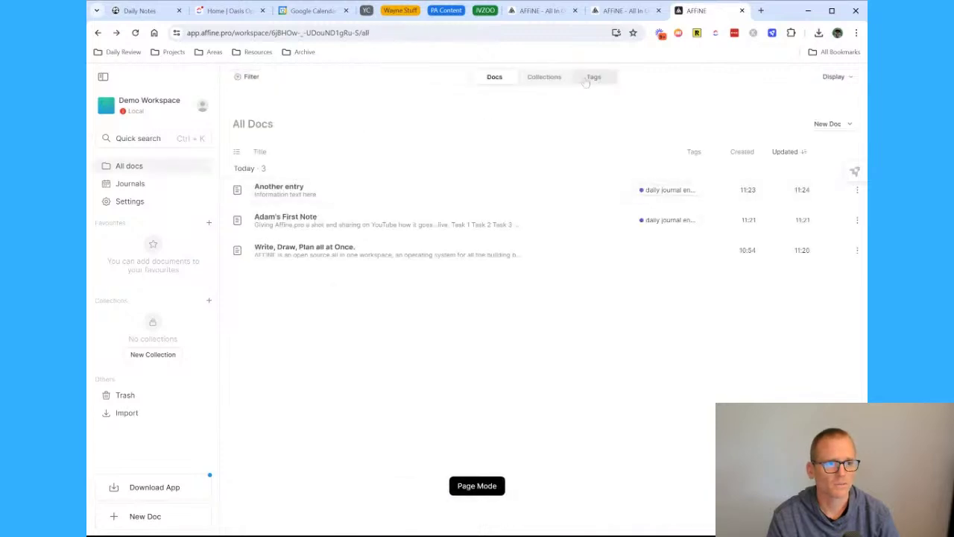
- Open the first note through the "daily journal entry" tag and view it in Edgeless Mode, ending in Page Mode
left_click(594, 77)
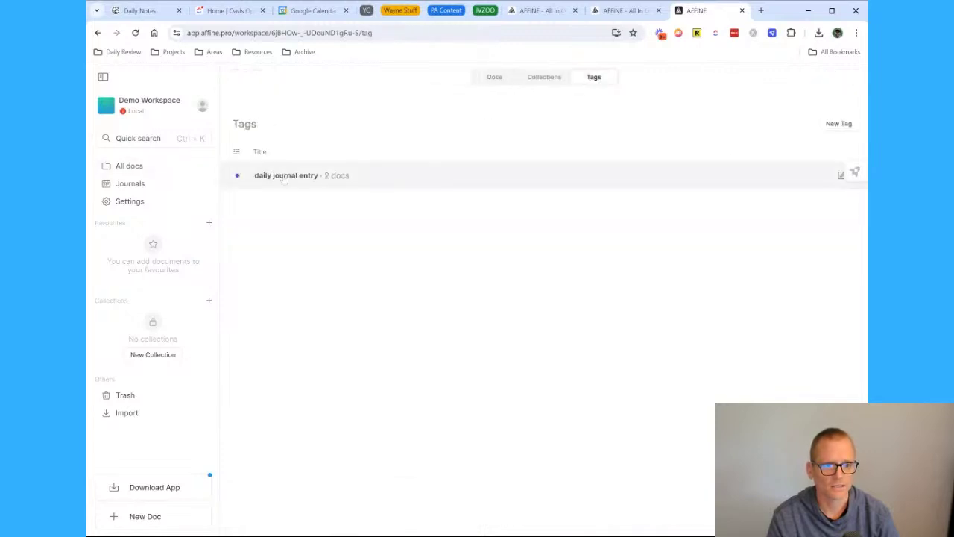
left_click(680, 181)
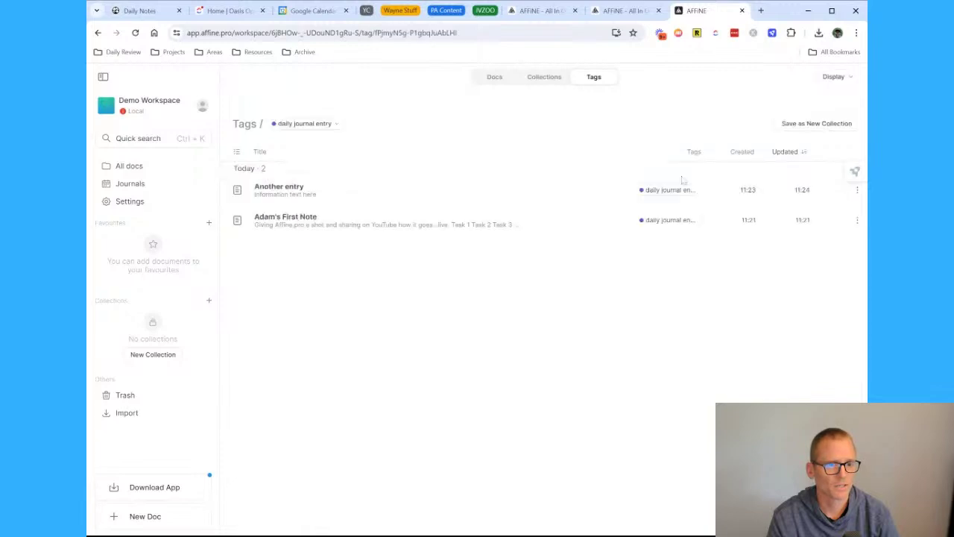
left_click(319, 223)
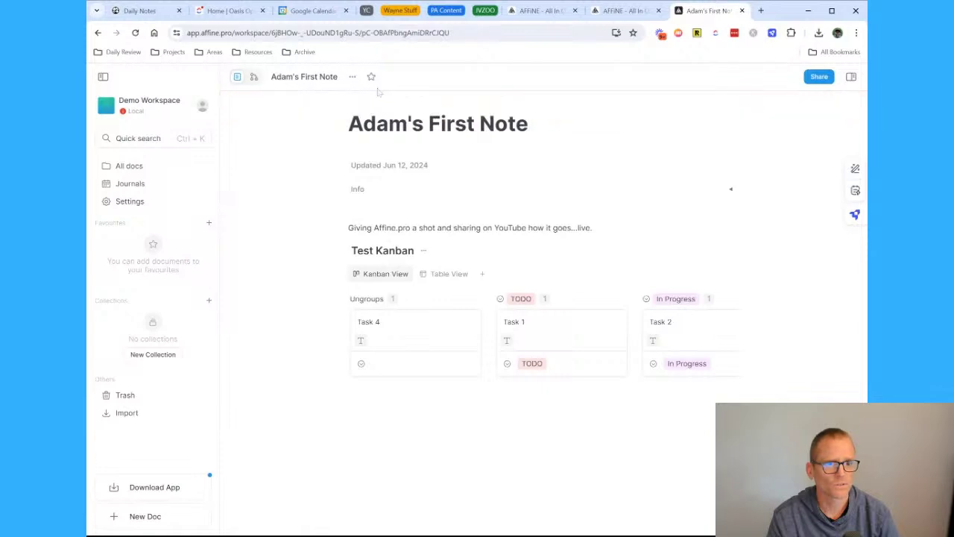
left_click(254, 78)
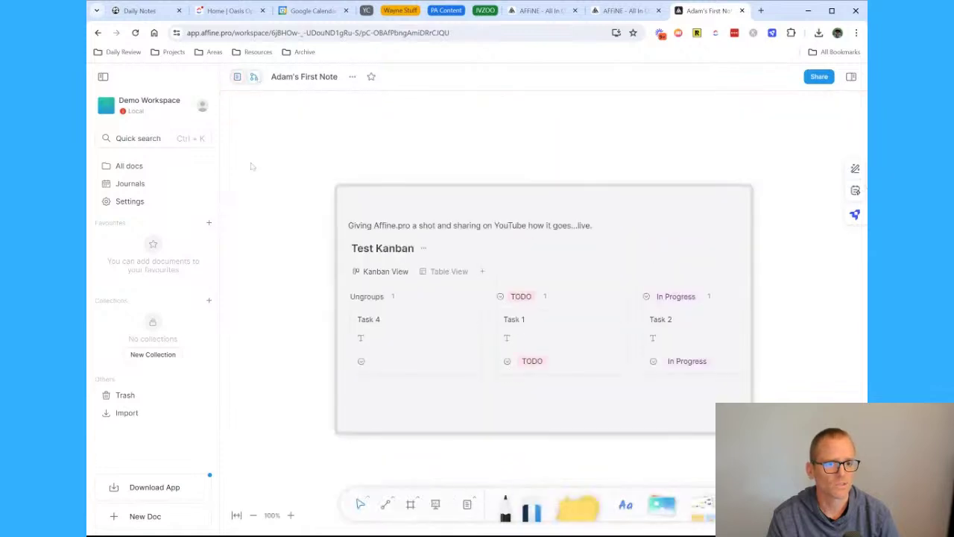
left_click(238, 77)
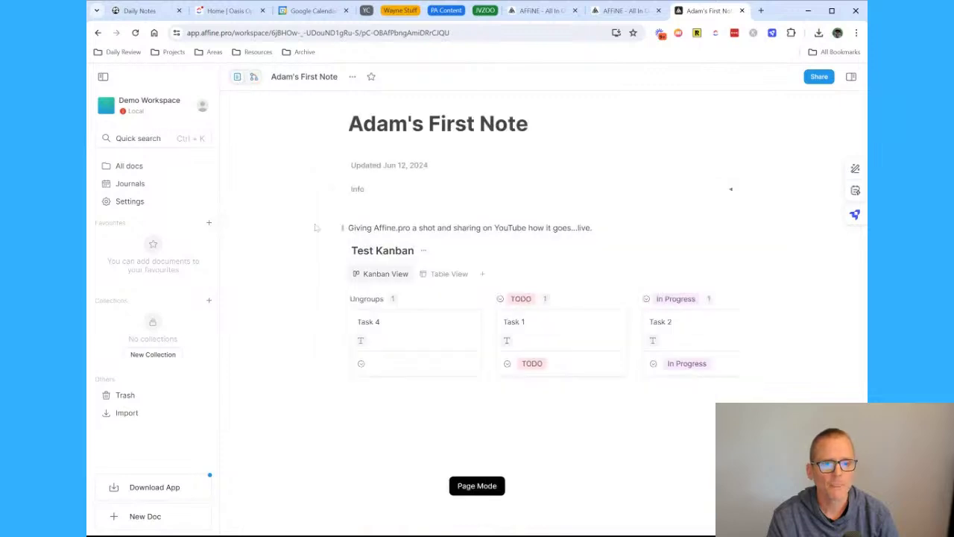
- Open today's journal page and look through its page options
left_click(140, 185)
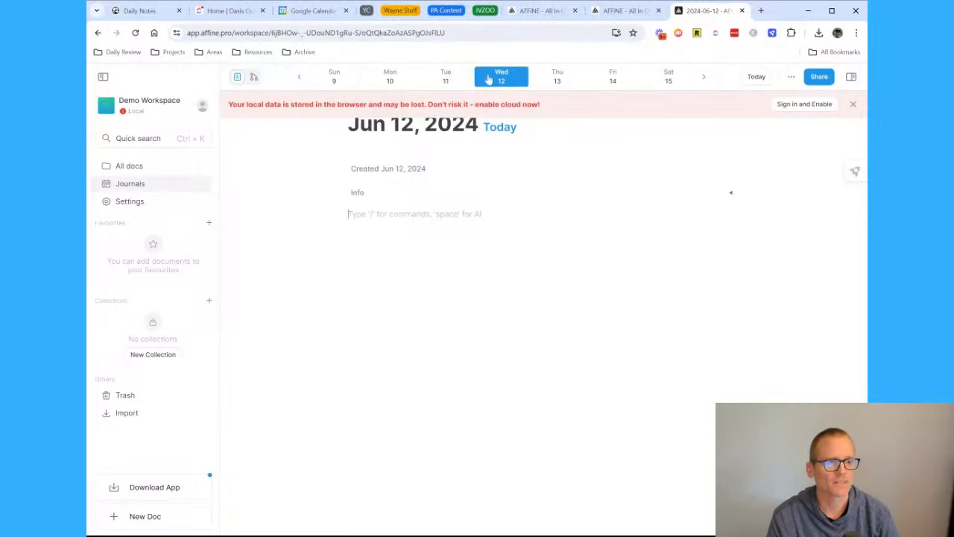
left_click(791, 77)
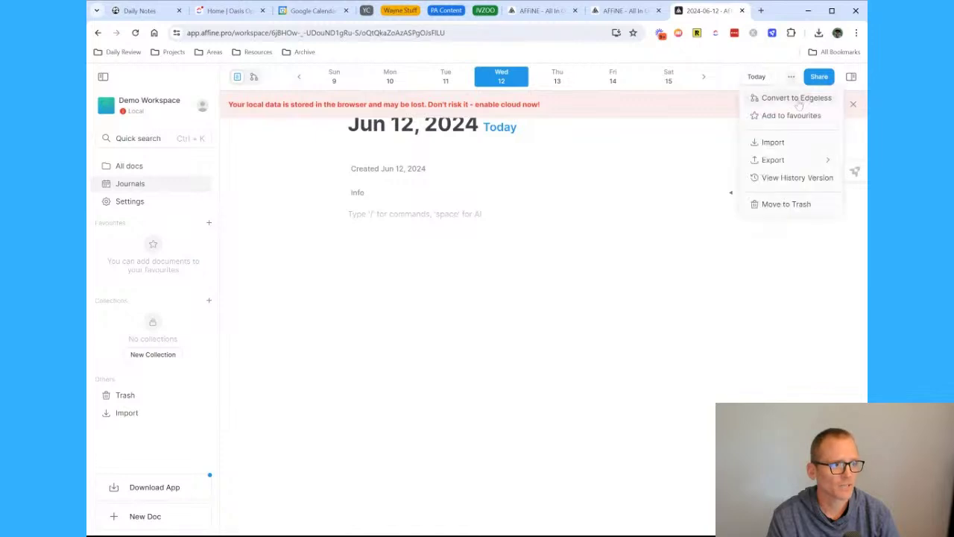
left_click(612, 243)
- Browse the journal pages for June 9, 10 and 11, and return to June 12
left_click(334, 78)
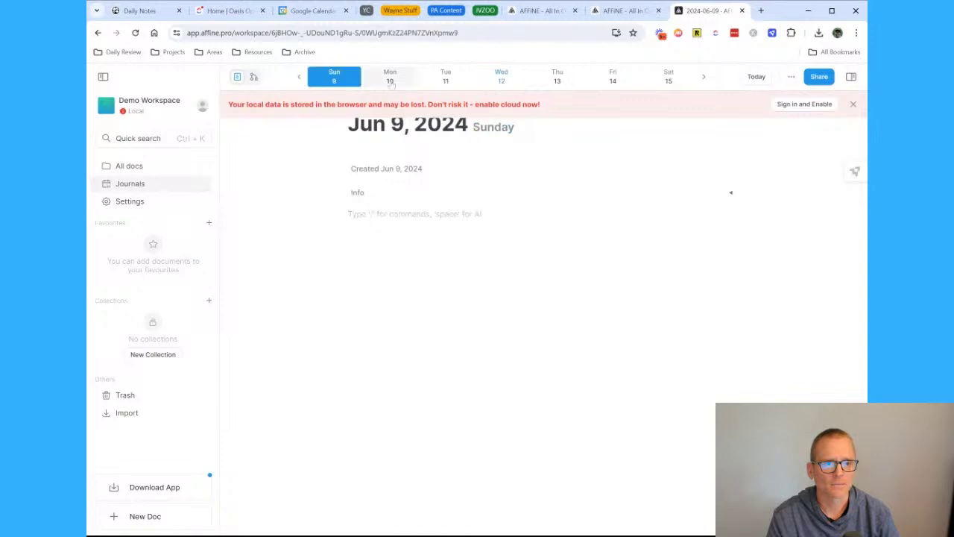
left_click(390, 78)
left_click(446, 78)
left_click(501, 78)
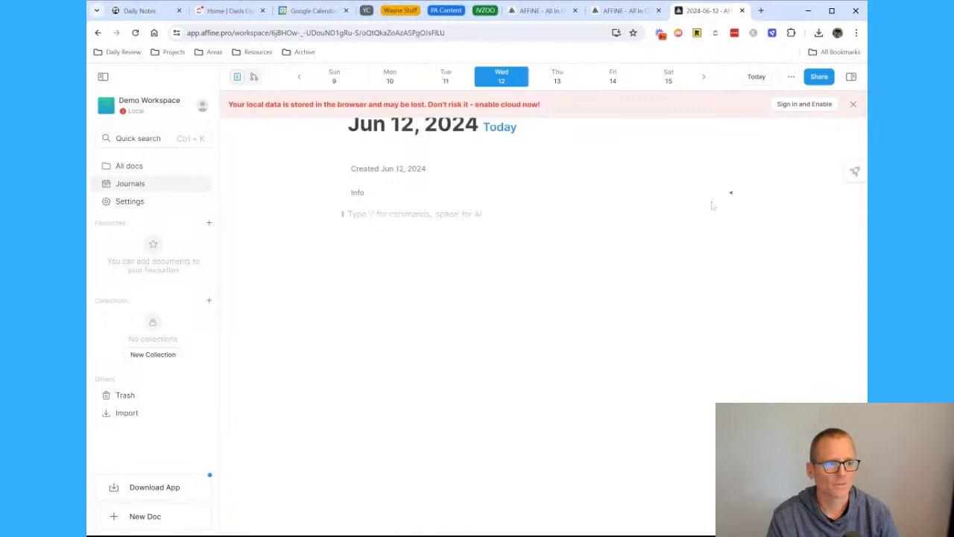
- Expand the info of the June 12 journal page and write "This is really a journal entry." in its body
left_click(732, 193)
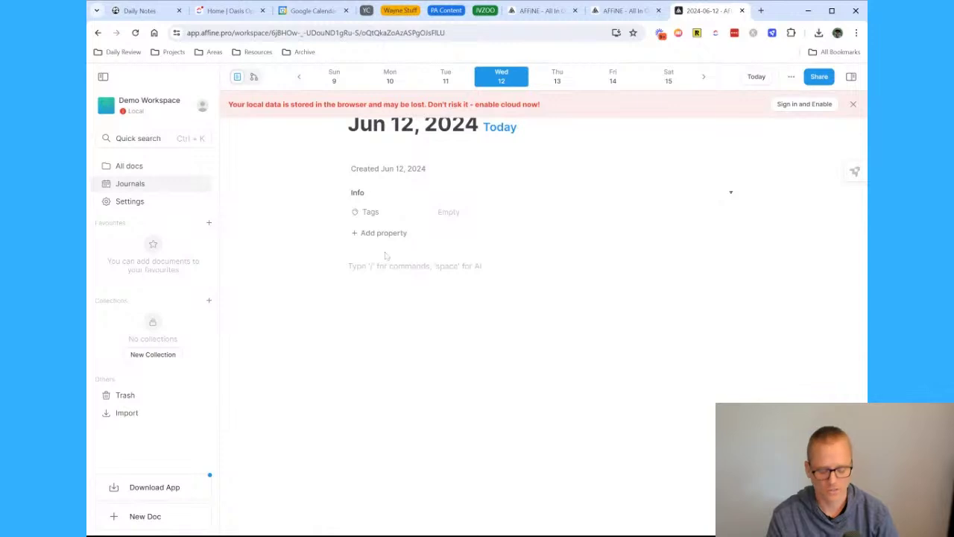
type("This is reall")
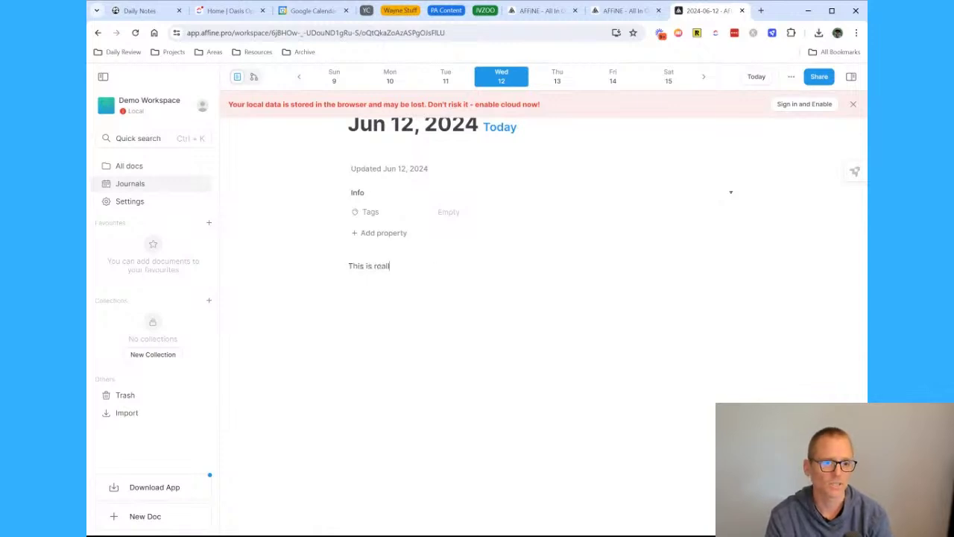
type("y a journal entry")
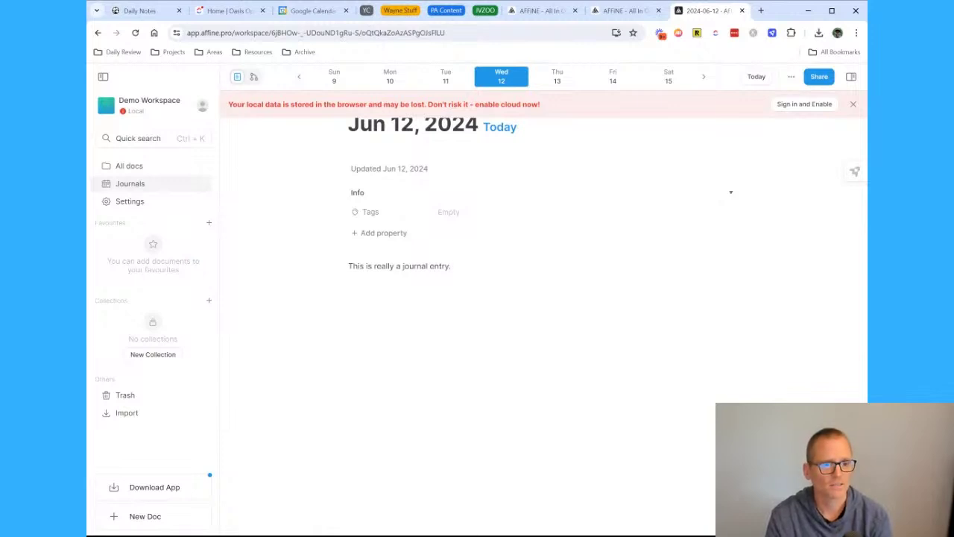
type(".")
key("Return")
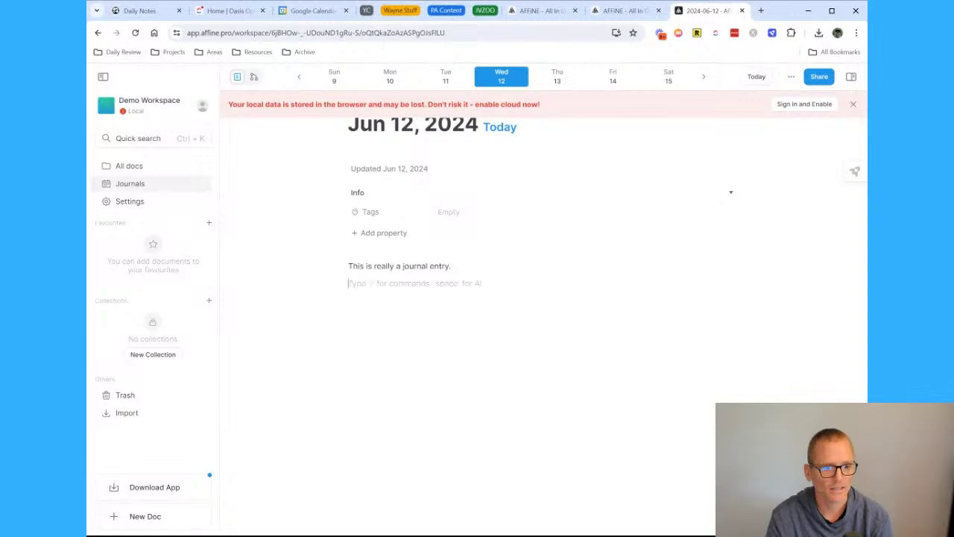
- In the June 12 journal, insert a link to the first note followed by "wasn't really in the journal, it was a doc that has a daily journal tag."
type("@")
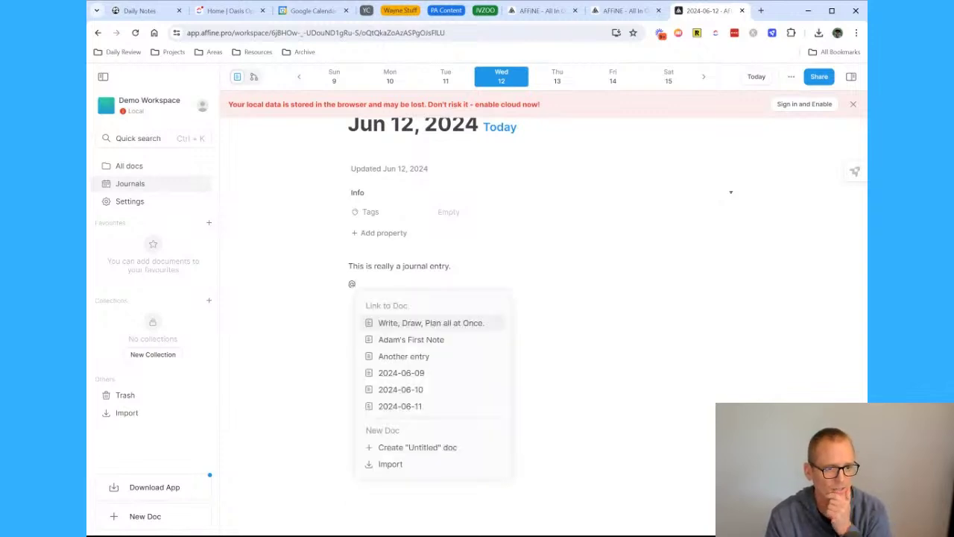
key("Down")
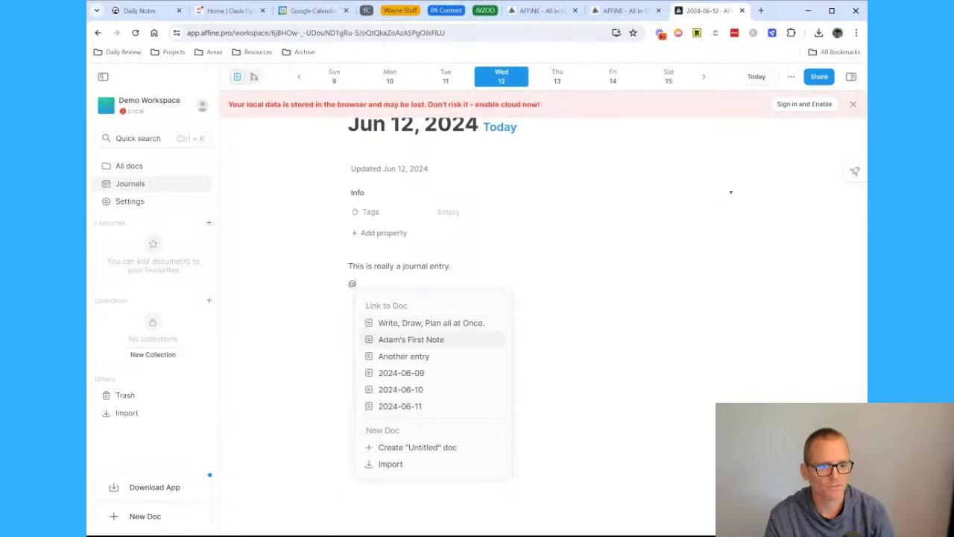
key("Return")
type("w")
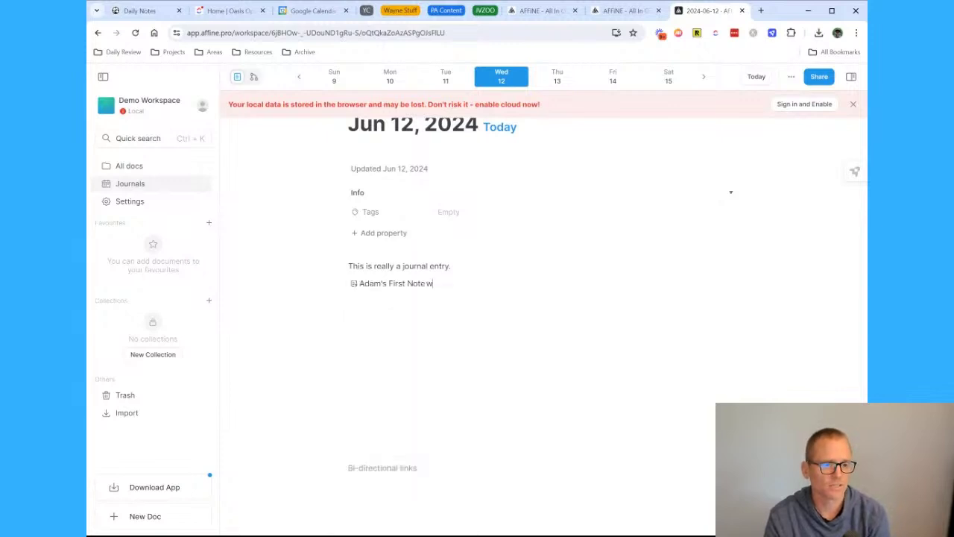
type("asn't really in the")
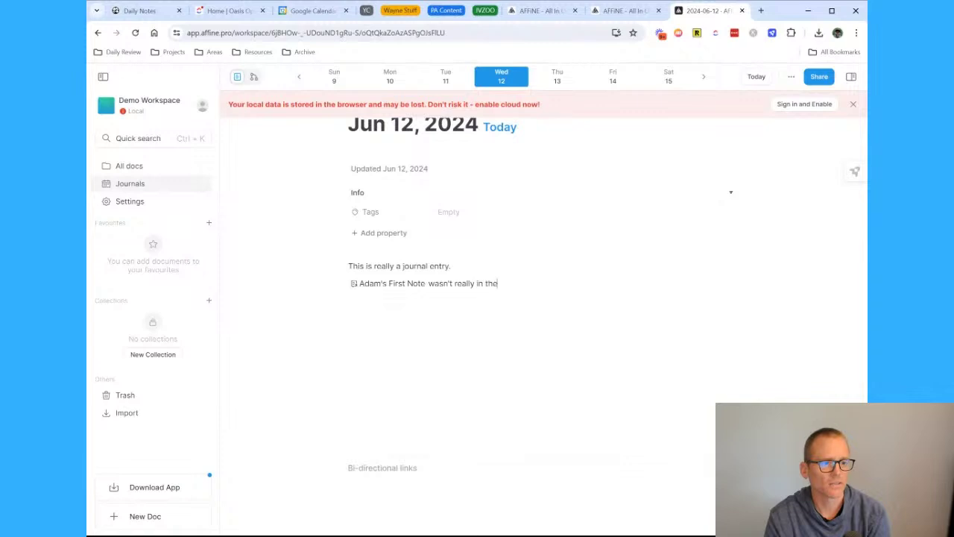
type(" journal. it was a")
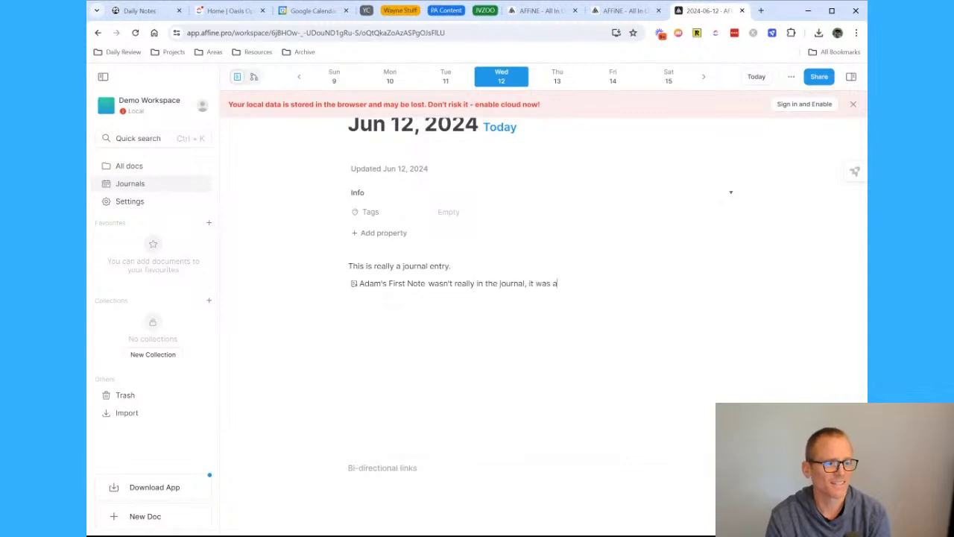
type(" doc that has")
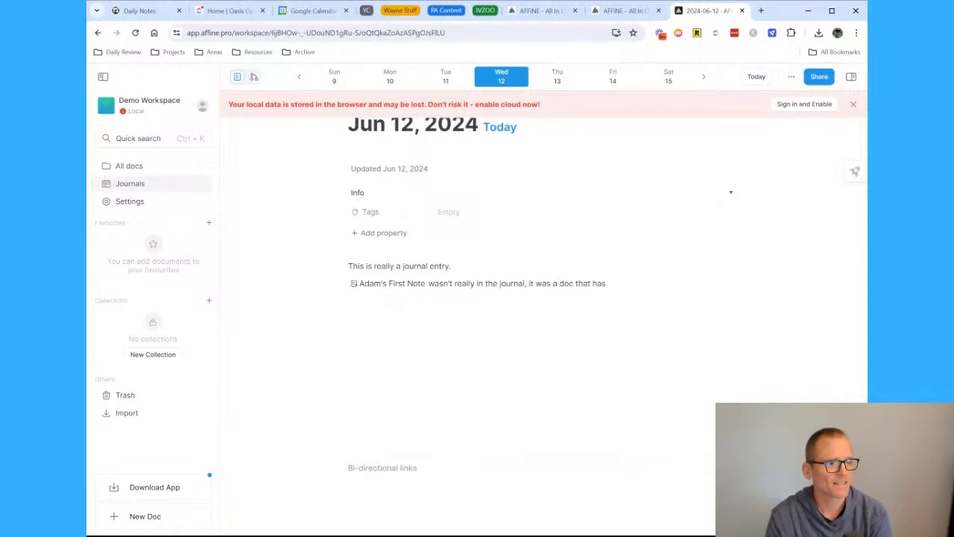
type(" a dialy")
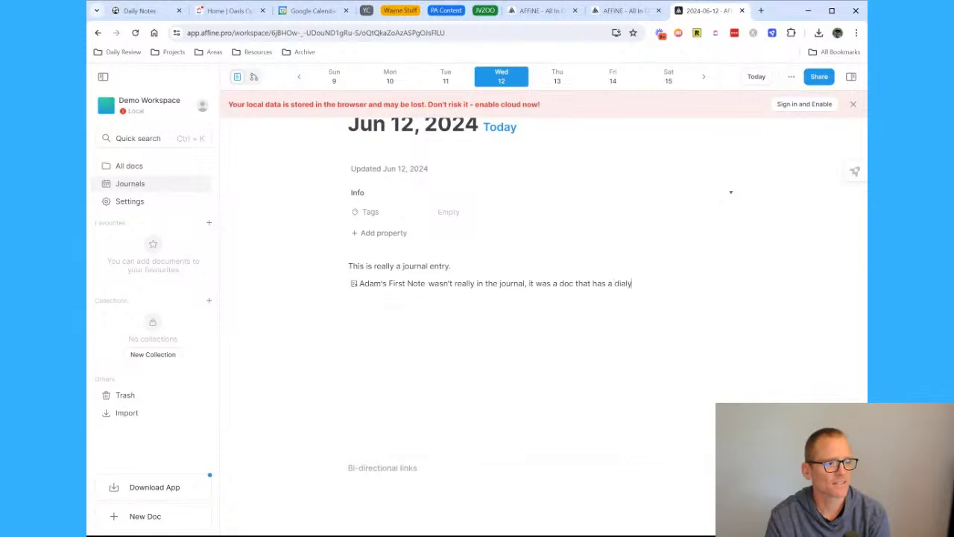
key("BackSpace")
key("BackSpace")
key("BackSpace")
key("BackSpace")
type("aily journal tag.")
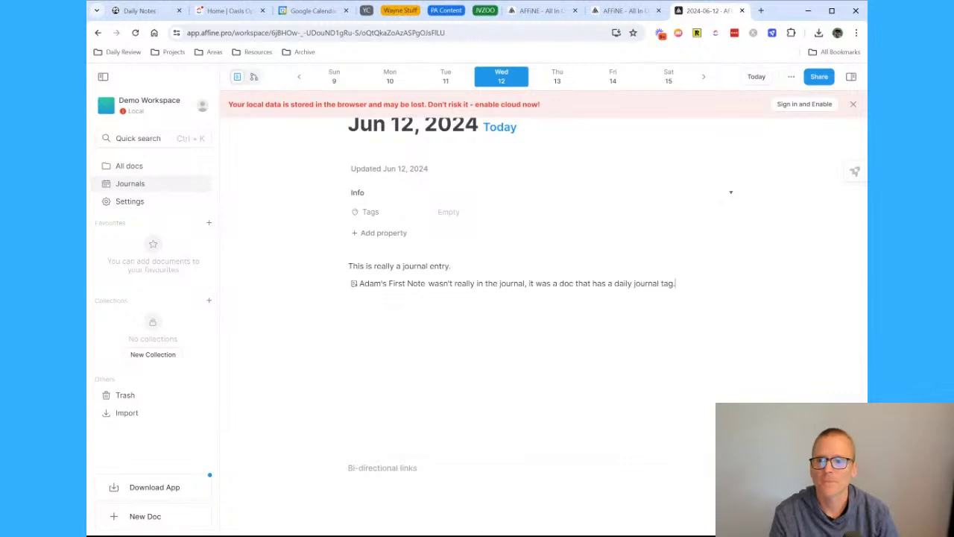
- Follow the journal's link to the first note, return to the journal, and reopen the note from the list of all docs
left_click(392, 286)
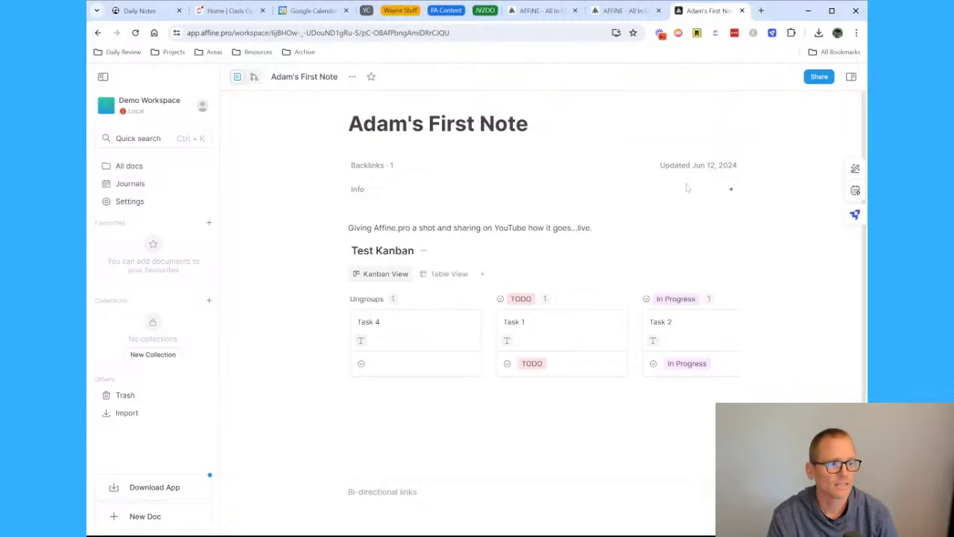
key("alt+Left")
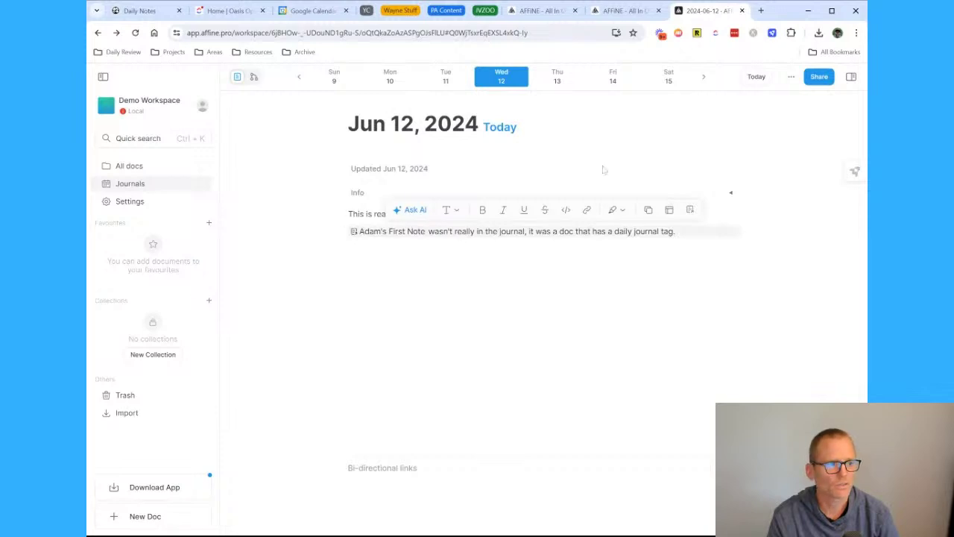
left_click(130, 166)
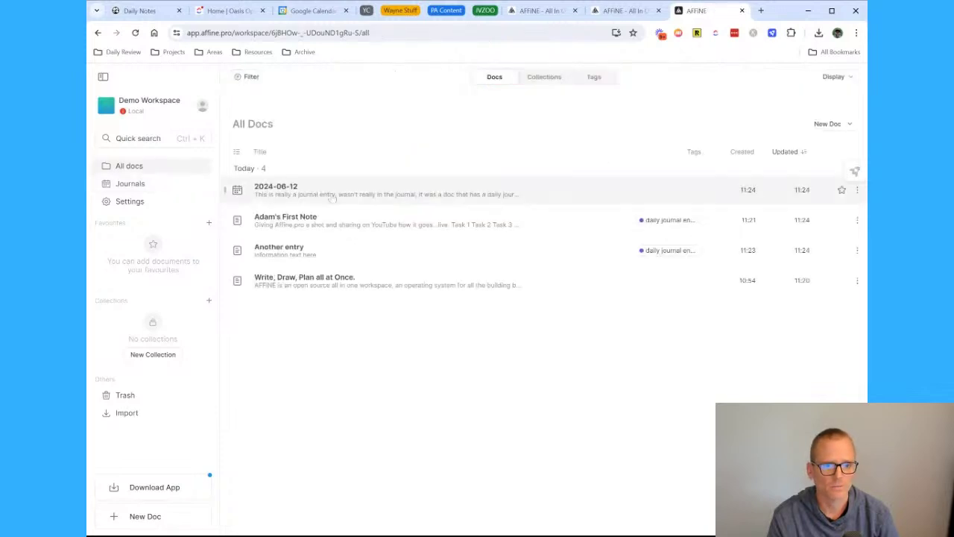
left_click(331, 221)
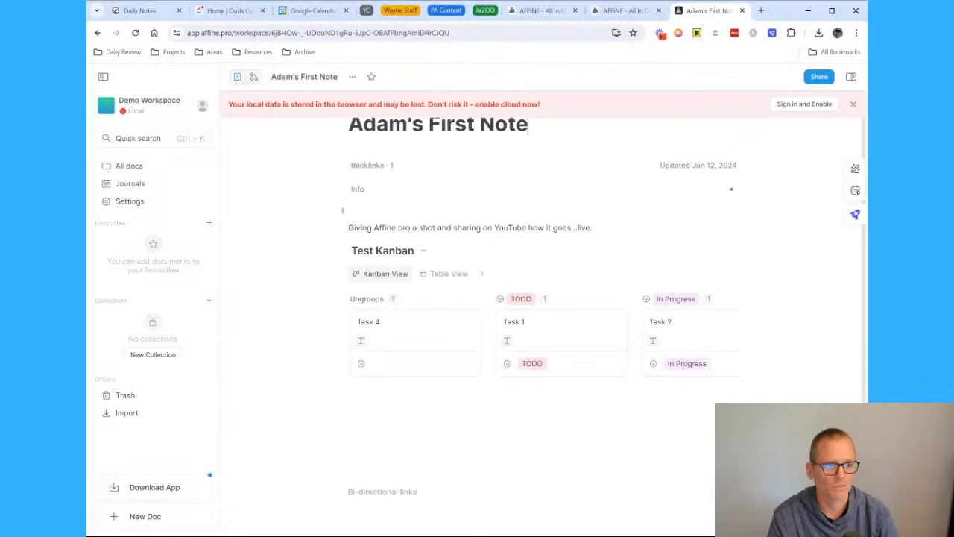
- Dismiss the local data warning, check the first note's page options, and add the note to favourites
left_click(853, 105)
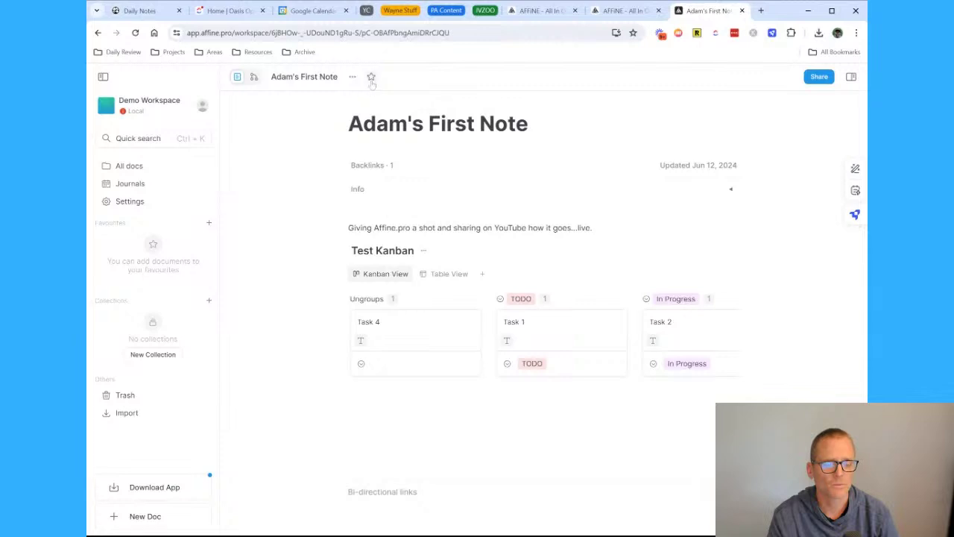
left_click(353, 77)
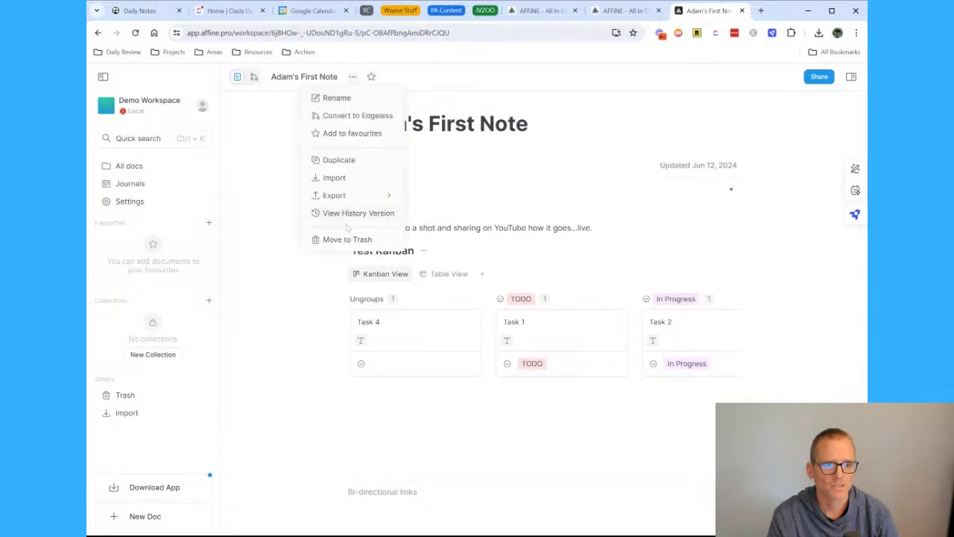
left_click(371, 77)
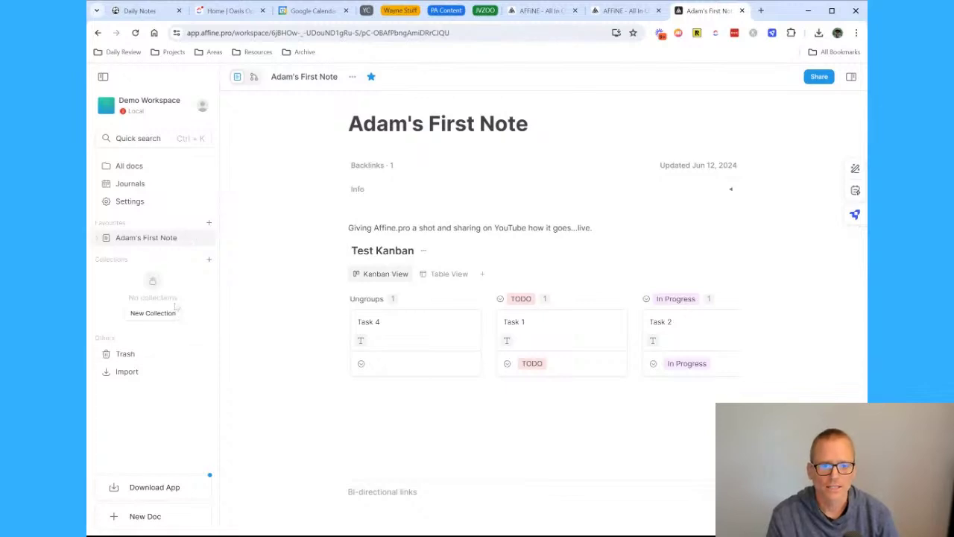
- Create a new collection named "Test Collection"
left_click(153, 314)
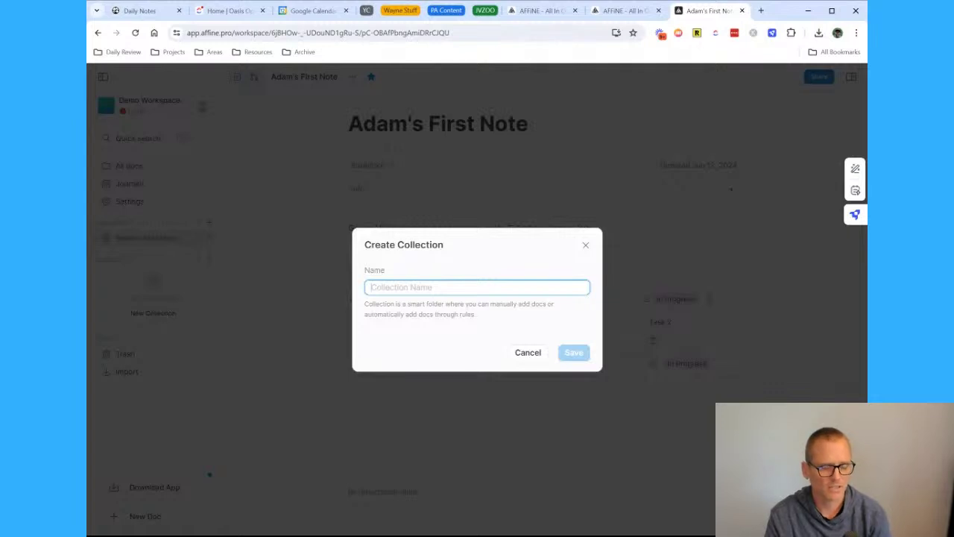
type("Colle")
key("BackSpace")
key("BackSpace")
key("BackSpace")
key("BackSpace")
key("BackSpace")
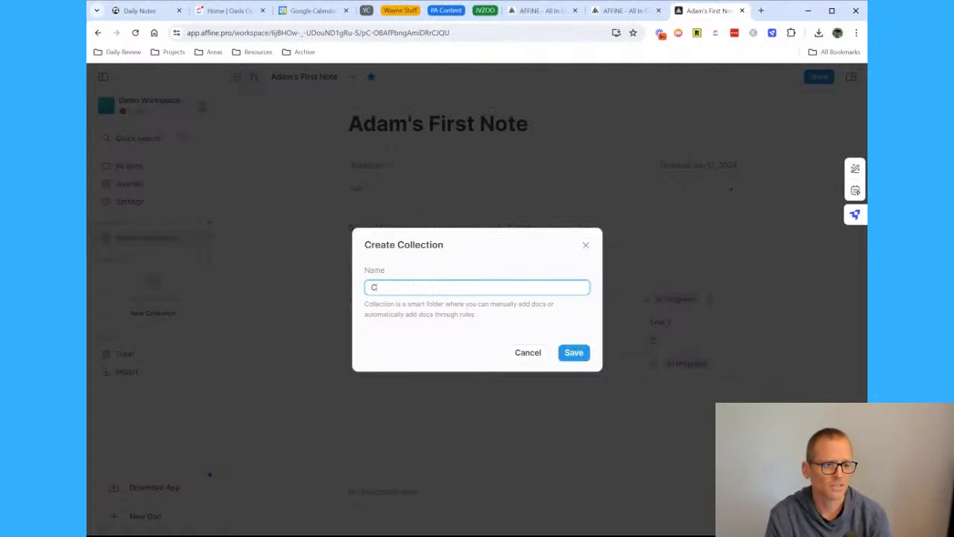
type("Test Collection")
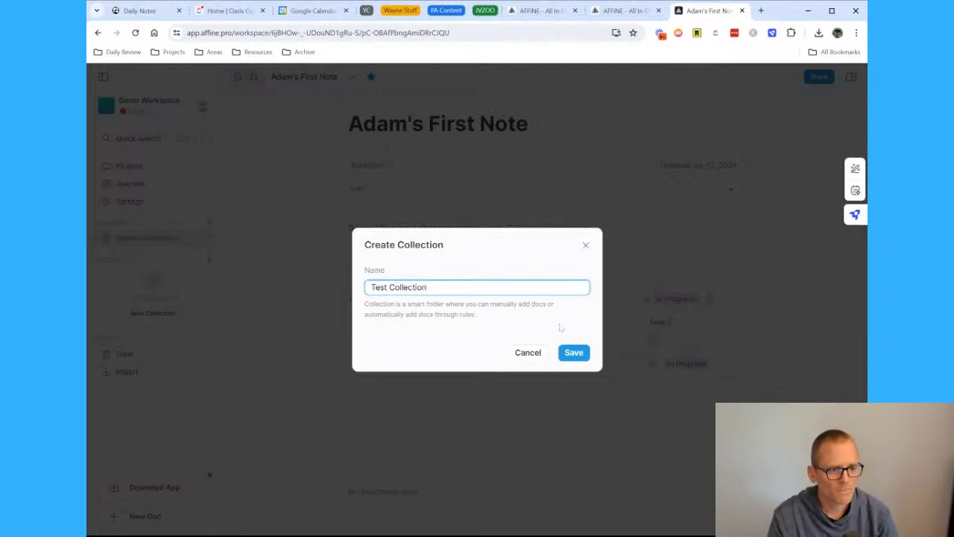
left_click_drag(503, 304, 571, 308)
left_click(439, 315)
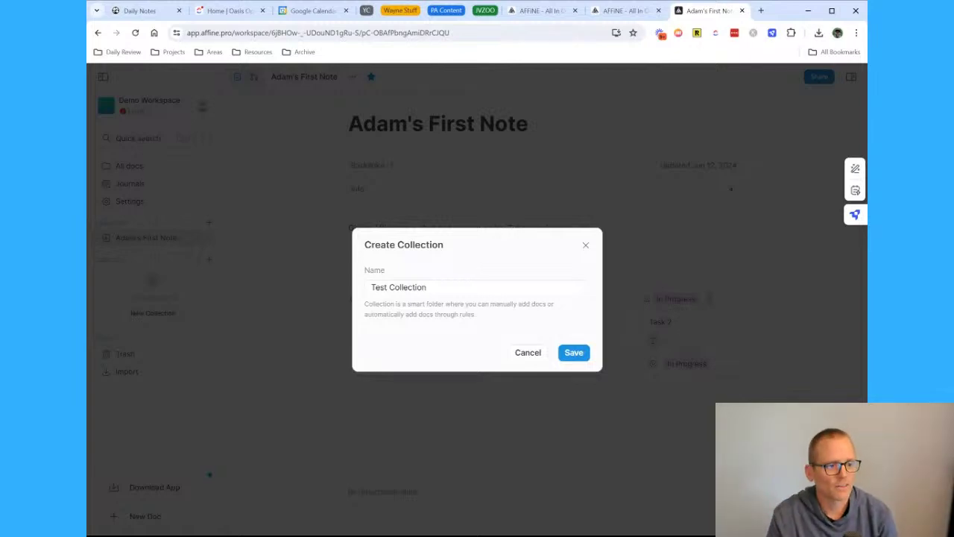
left_click(578, 359)
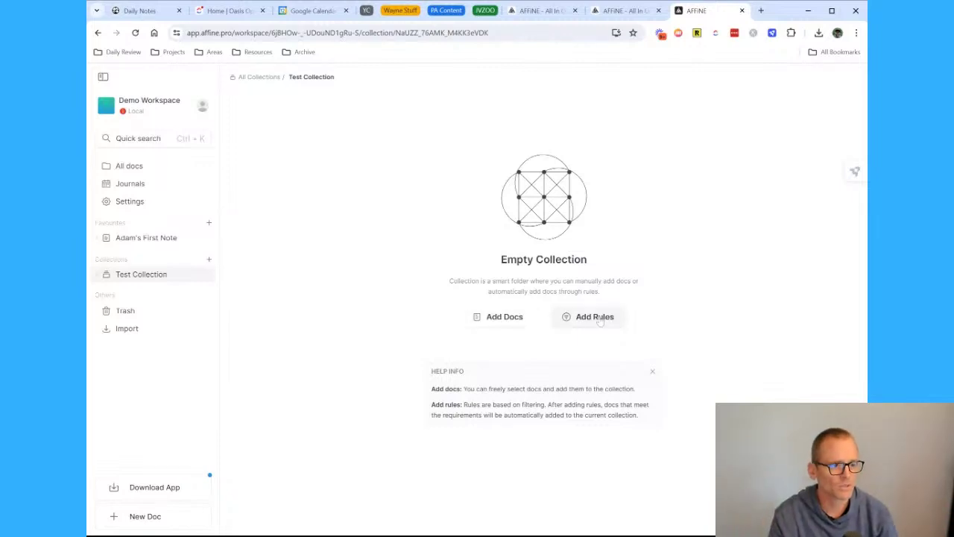
- Add a Tags filter as an automatic rule for Test Collection
left_click(594, 316)
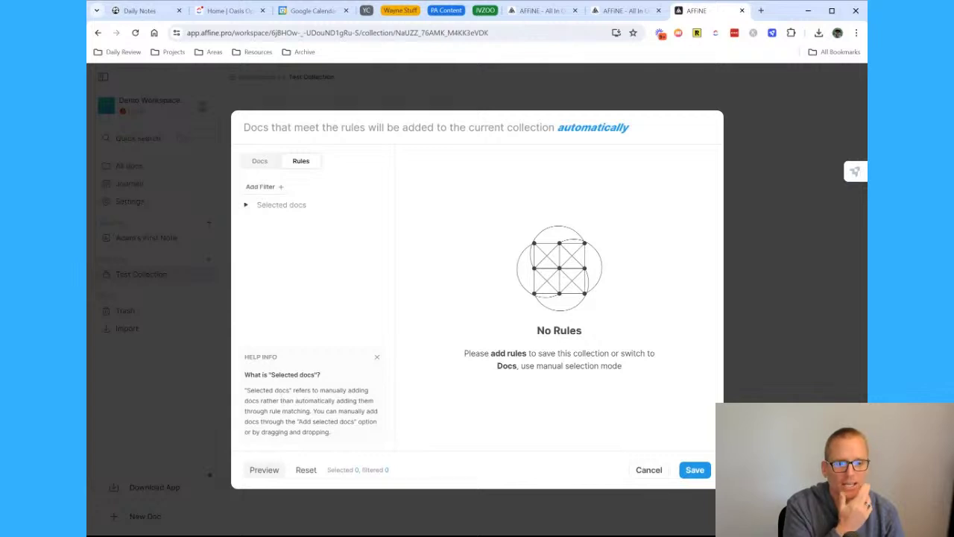
left_click(282, 190)
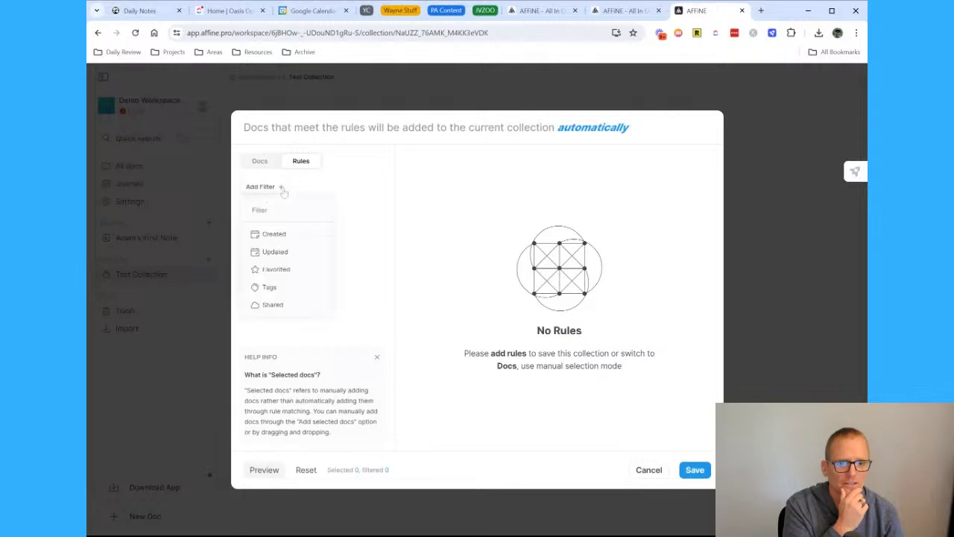
left_click(281, 295)
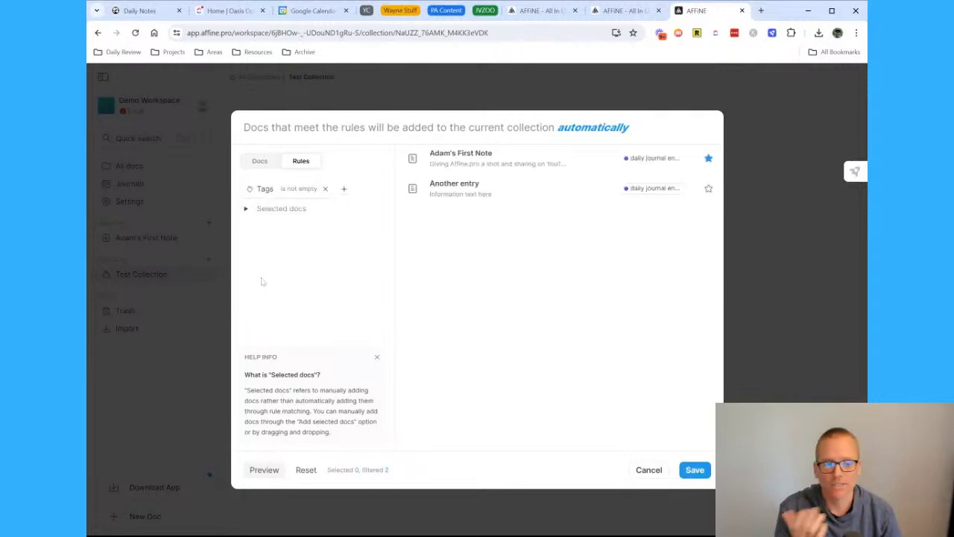
- Set the tag rule to contains all with "daily journal entry" and save the collection's rules
left_click(301, 190)
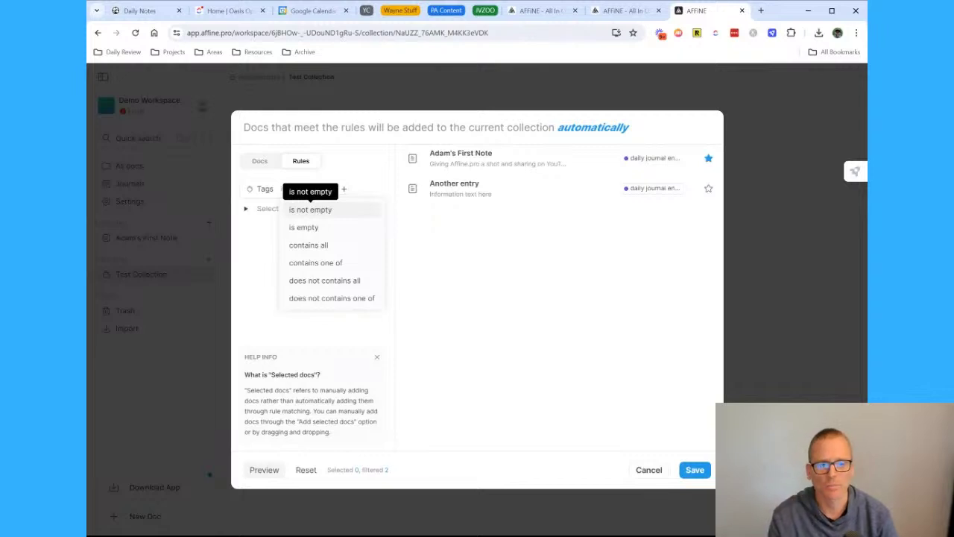
left_click(339, 246)
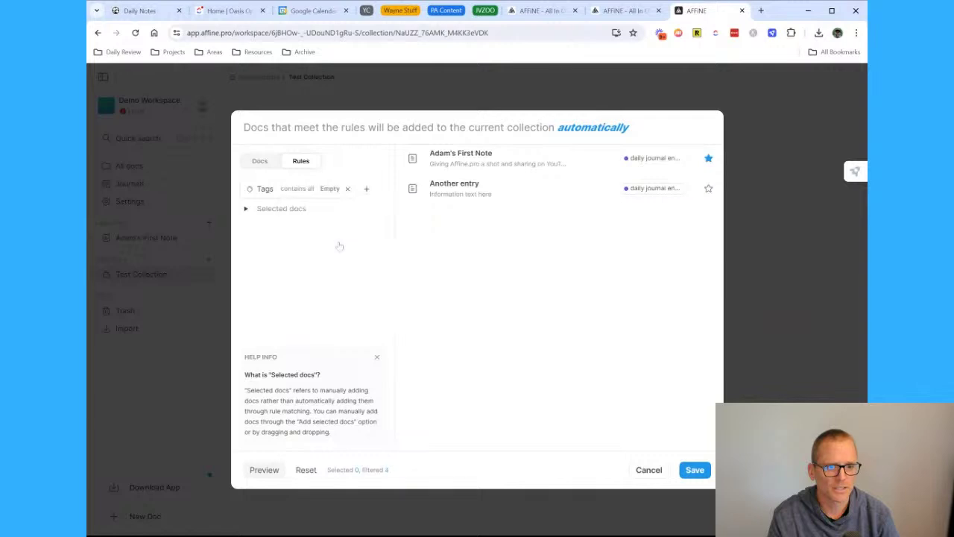
left_click(331, 189)
left_click(361, 210)
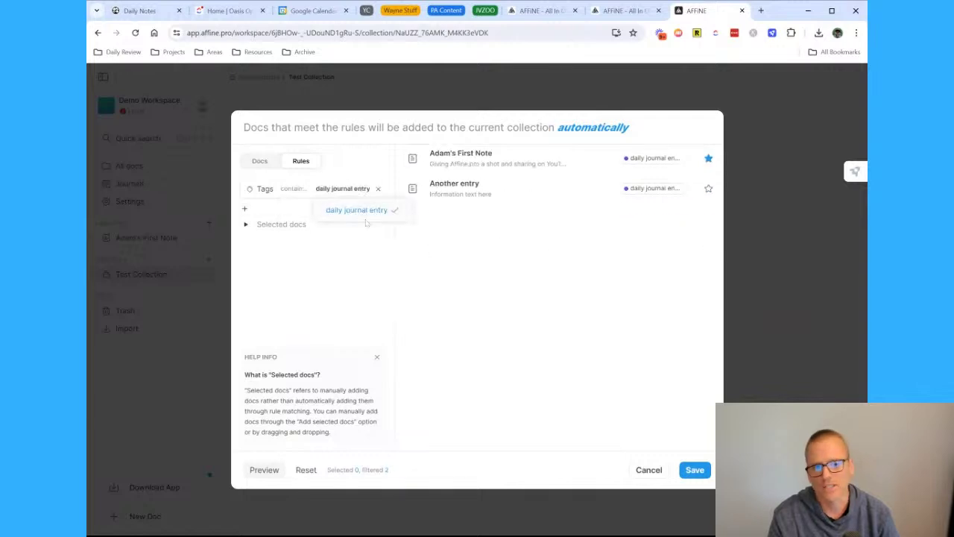
left_click(355, 262)
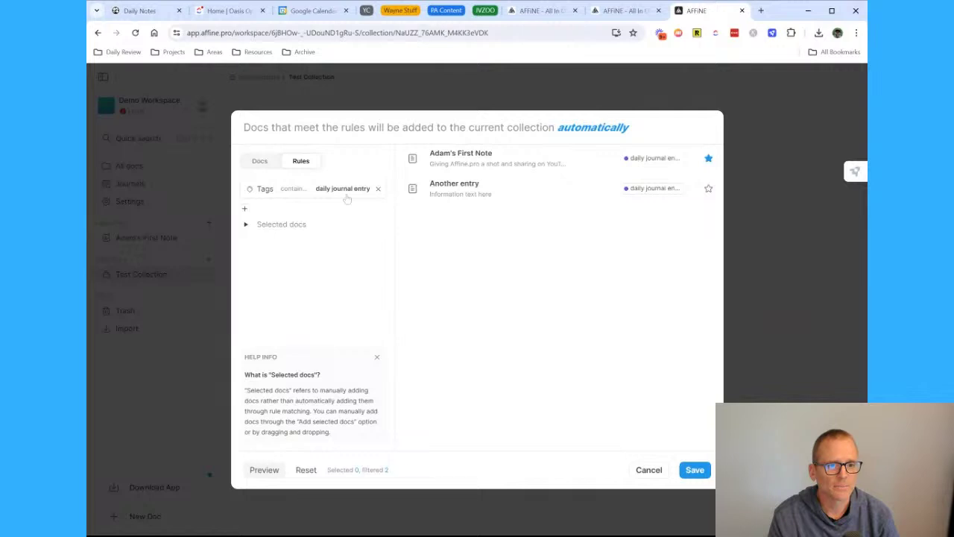
left_click(245, 209)
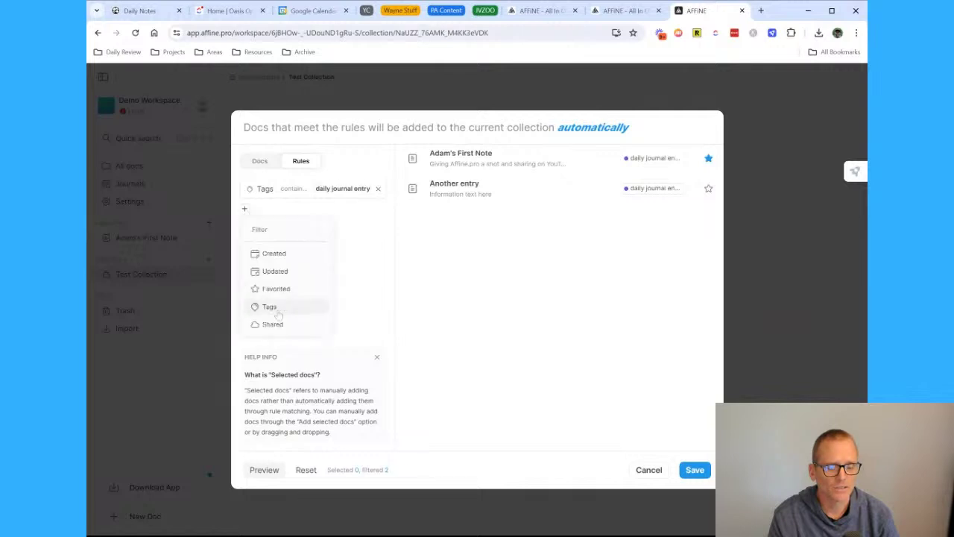
left_click(366, 256)
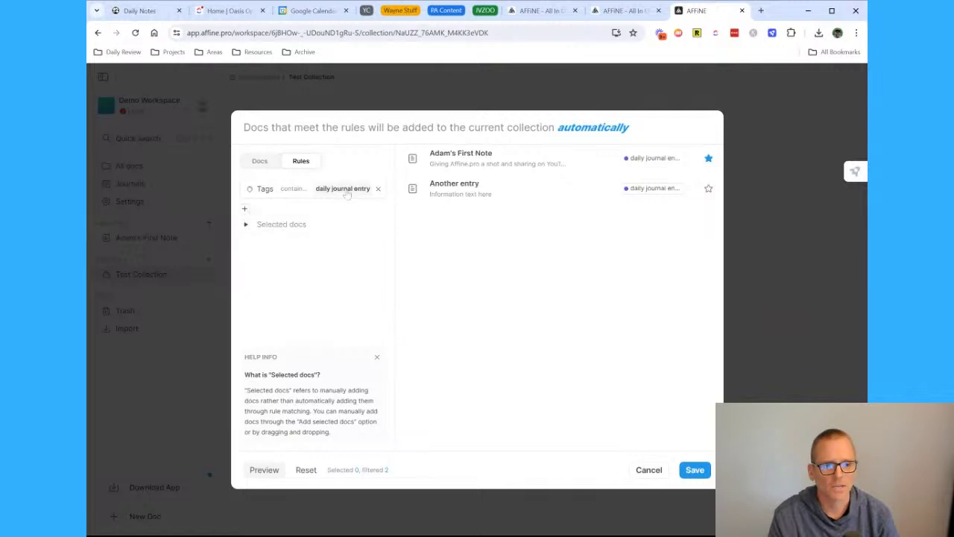
left_click(694, 470)
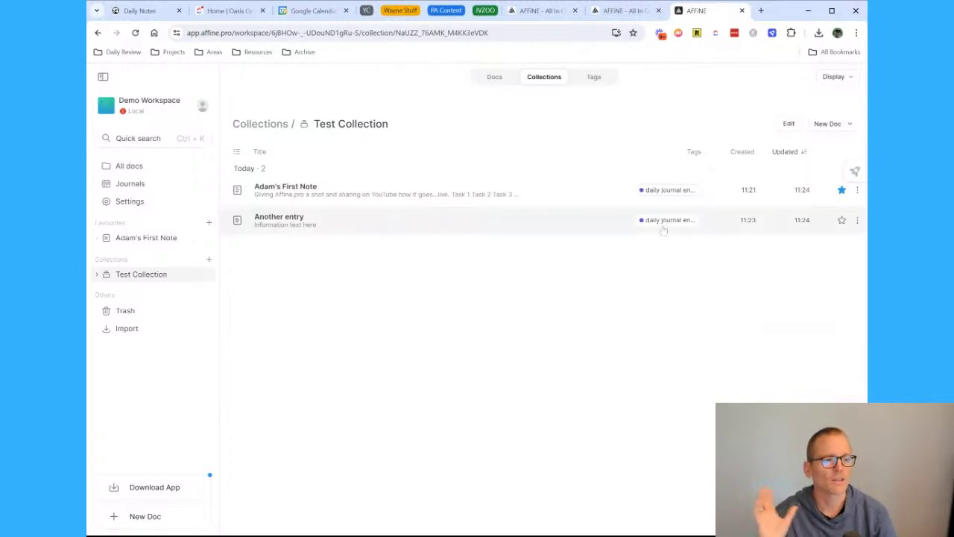
- Create a new doc from the list of all docs and title it "test tagging collection"
left_click(141, 165)
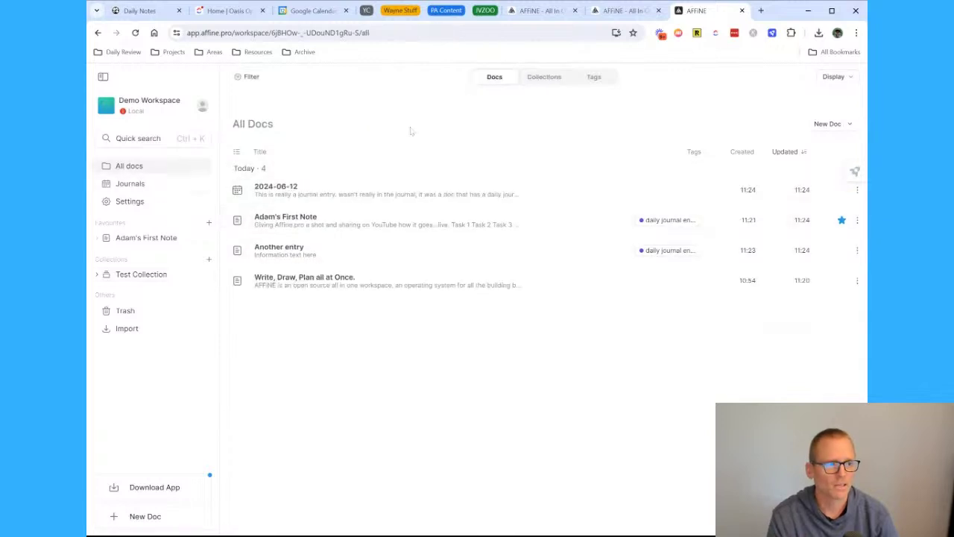
left_click(830, 126)
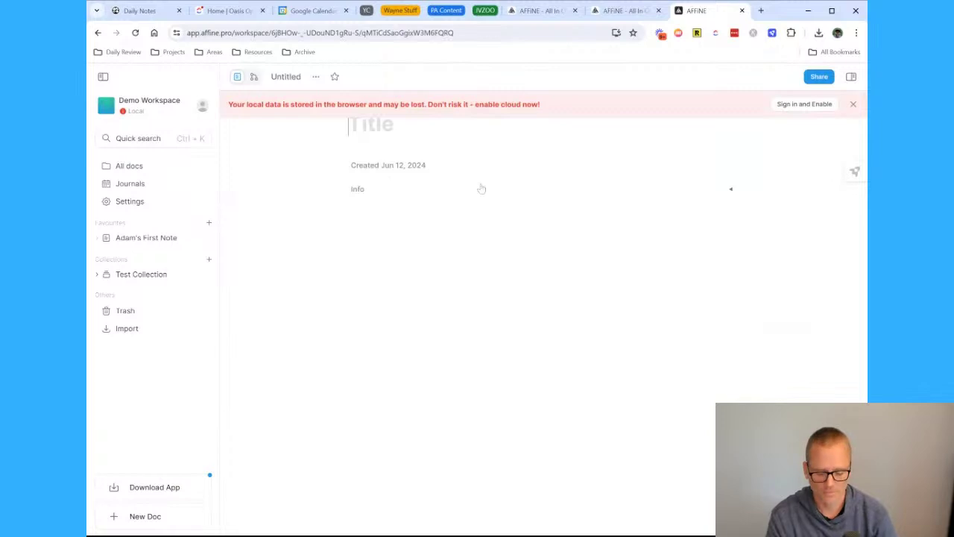
type("test tagging col")
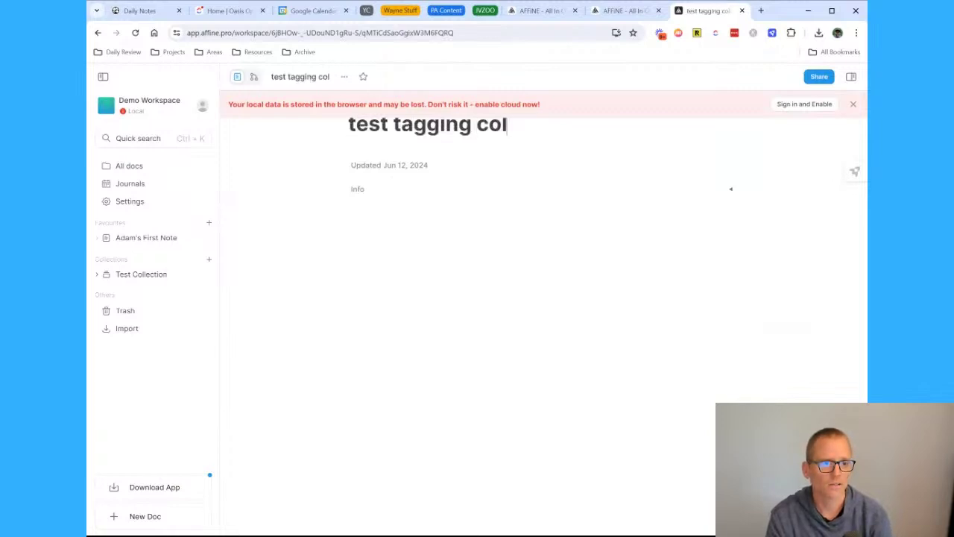
type("lection")
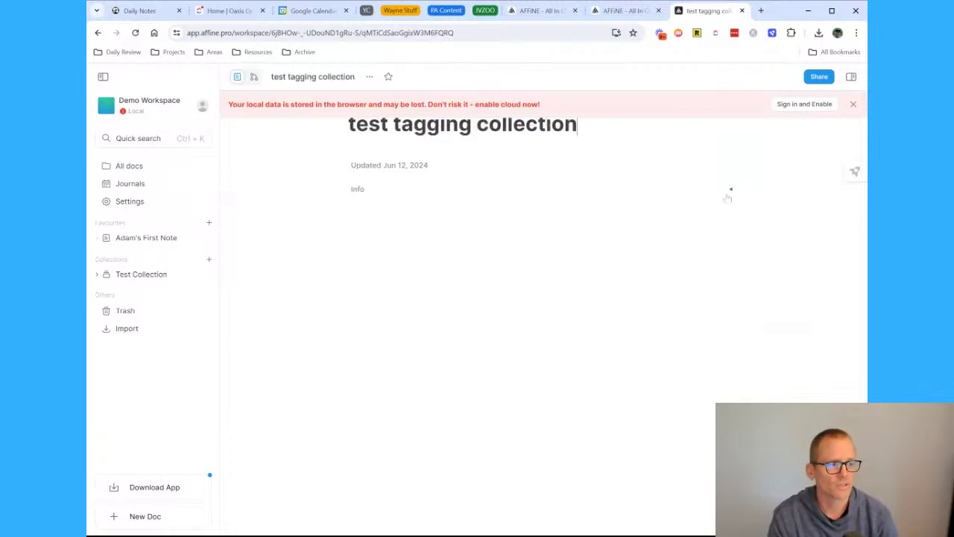
- Expand the new doc's info and assign it the "daily journal entry" tag
left_click(730, 189)
left_click(448, 208)
left_click(462, 245)
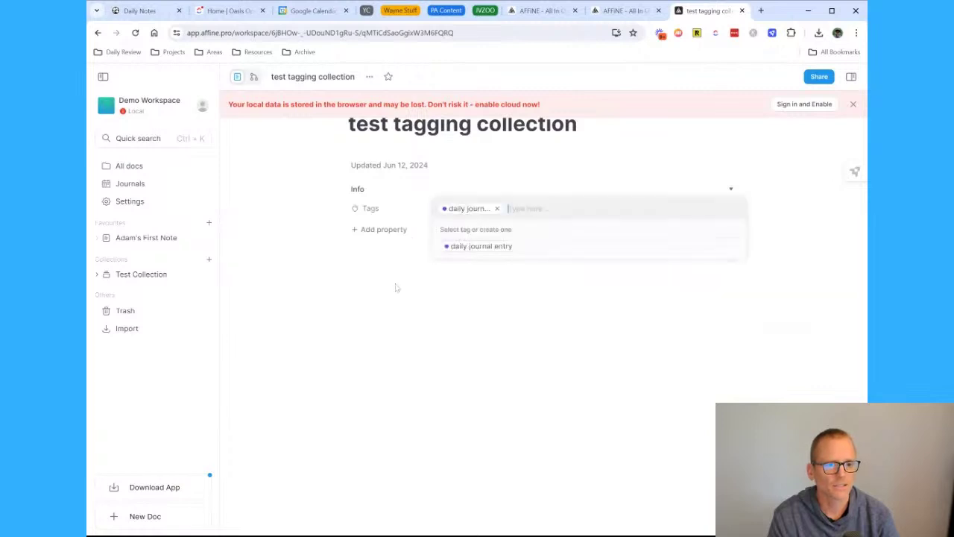
- Enter "test" as the body text of the tagged doc and dismiss the local-data warning banner
key("Escape")
left_click(405, 290)
type("test")
key("Return")
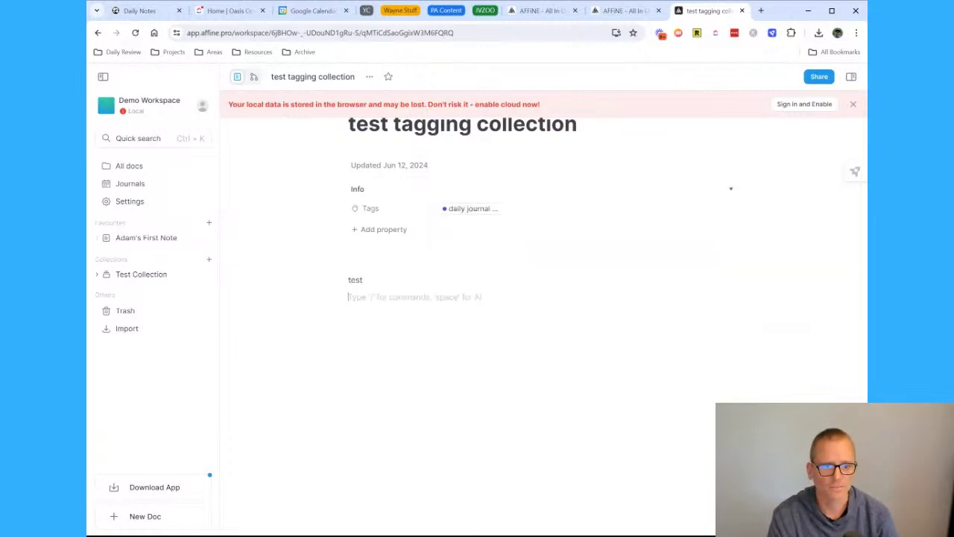
key("Return")
left_click(853, 104)
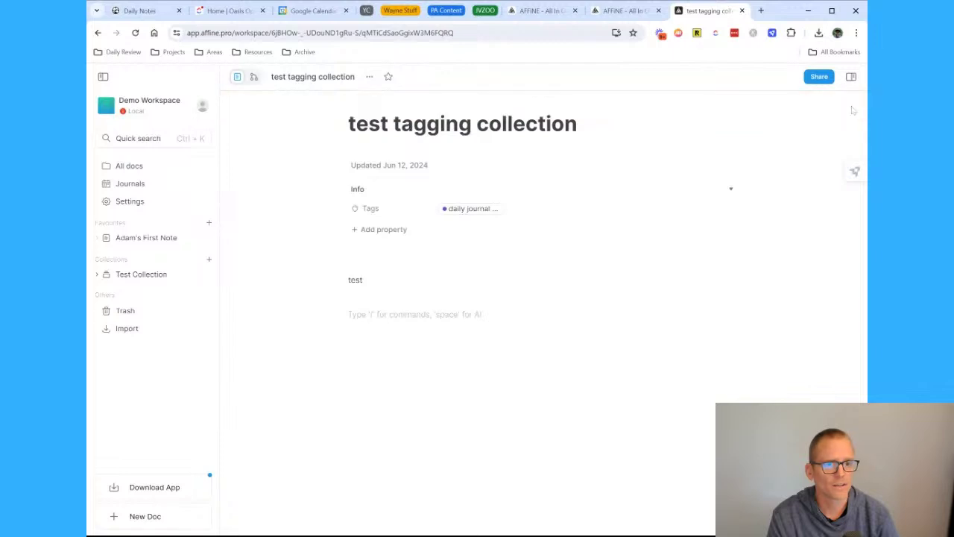
- Check which docs Test Collection contains and view the first note from its expanded list
left_click(159, 275)
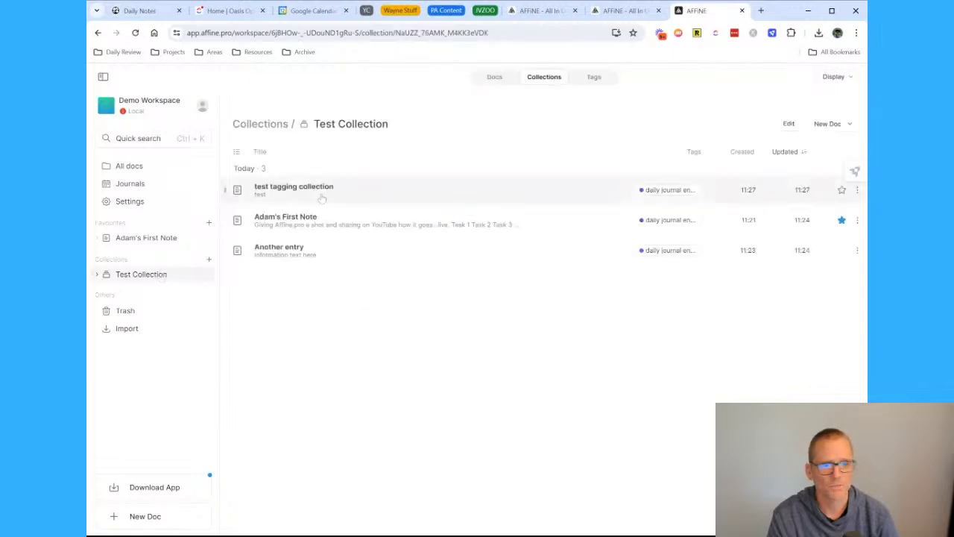
left_click(96, 274)
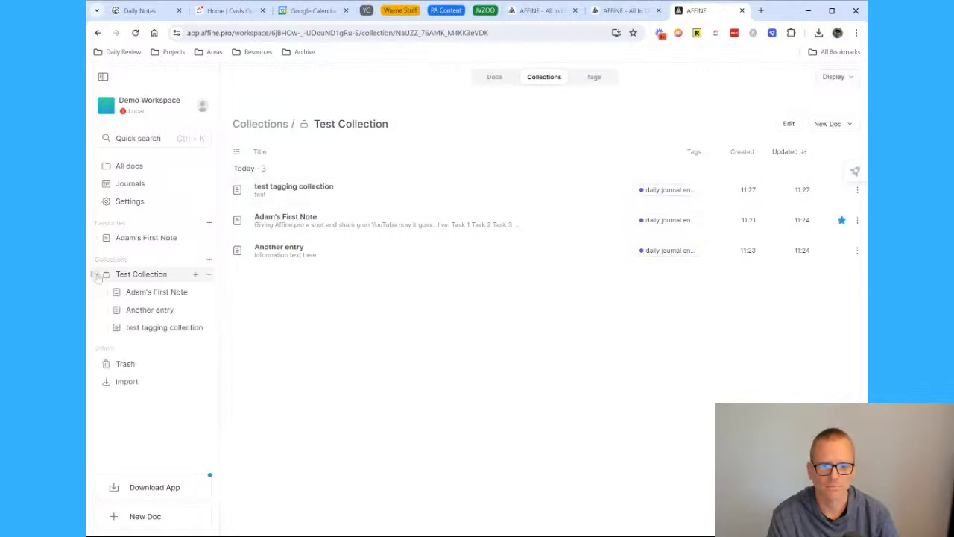
left_click(108, 296)
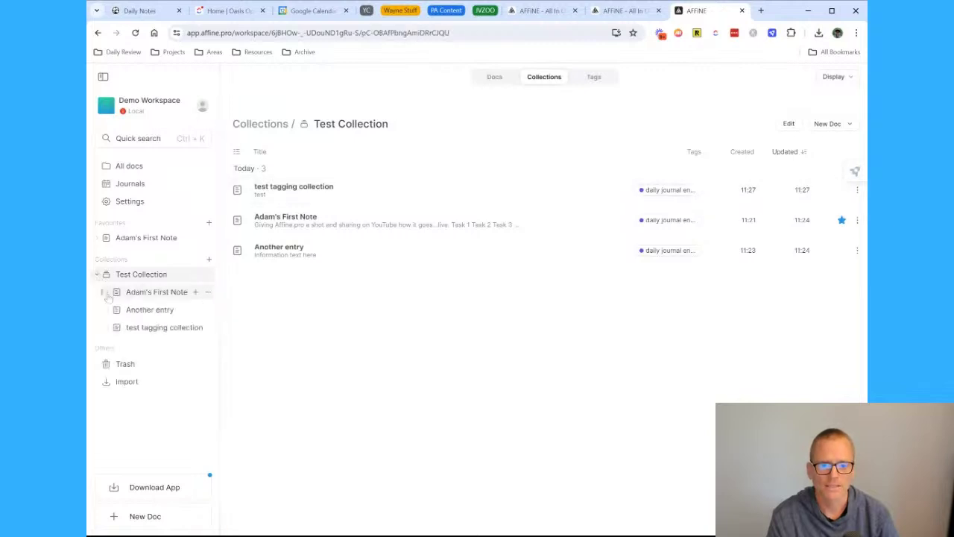
left_click(97, 275)
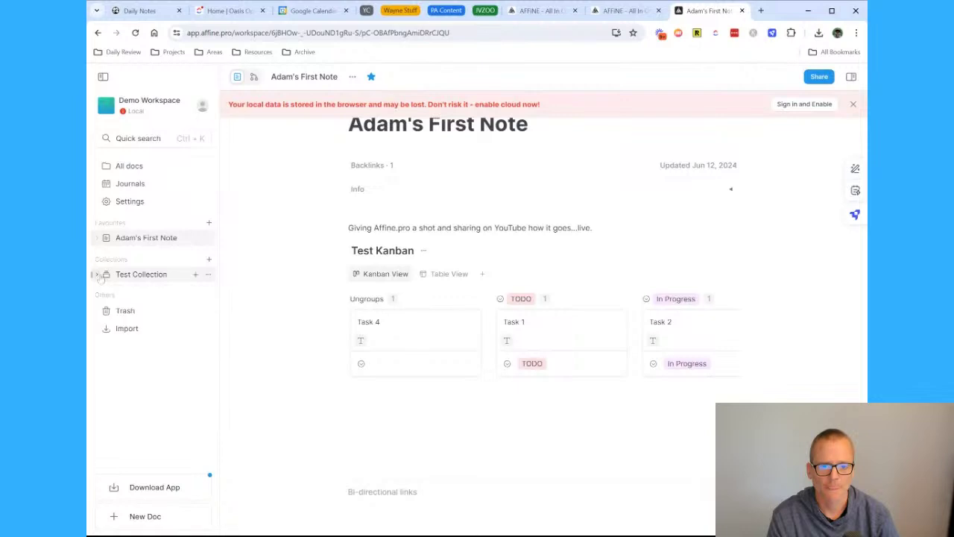
left_click(853, 105)
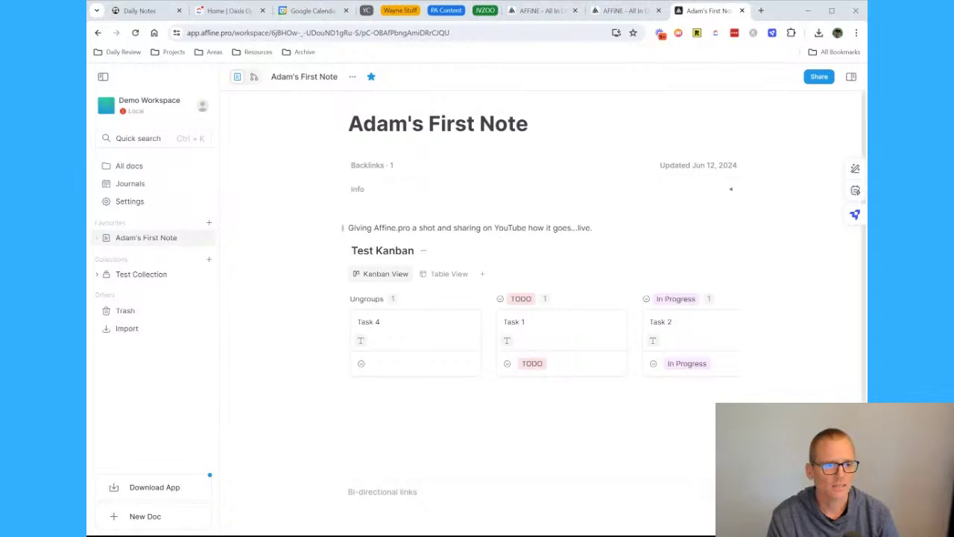
- Create a new edgeless doc from the list of all docs, dismiss its warning banner and select the blank note
left_click(141, 172)
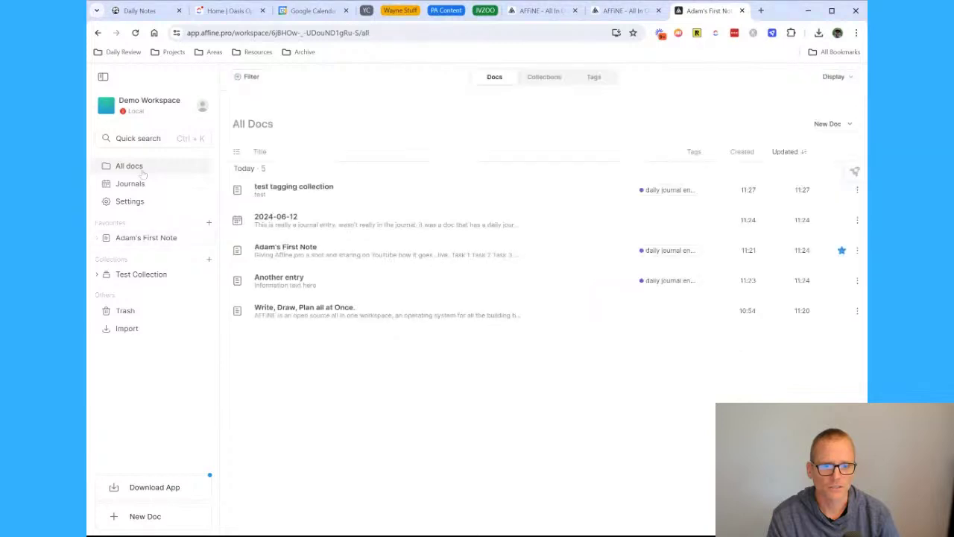
left_click(849, 125)
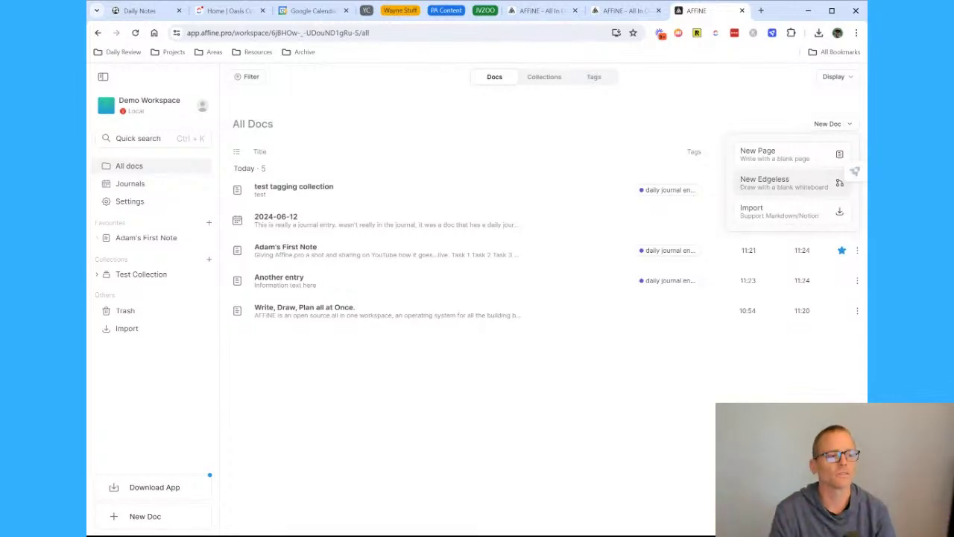
left_click(794, 186)
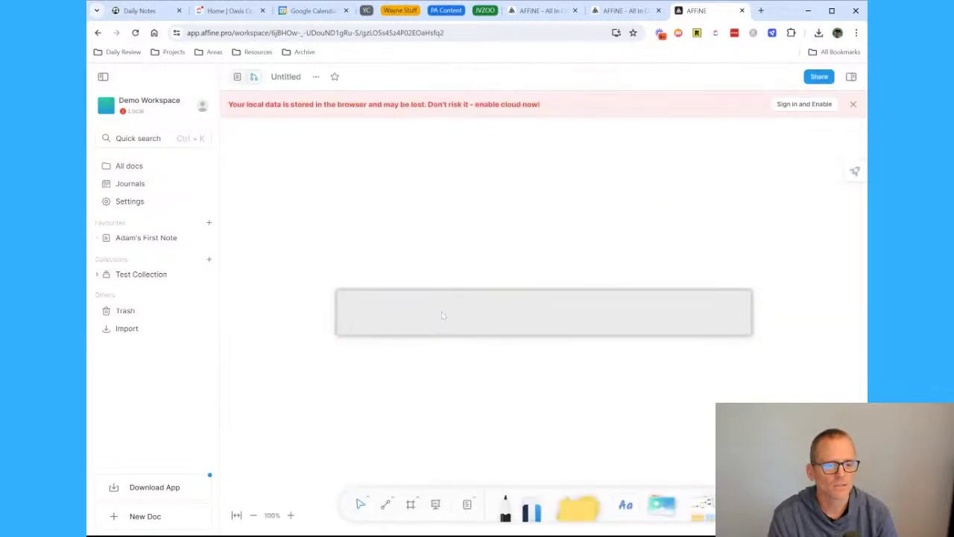
left_click(852, 104)
left_click(511, 311)
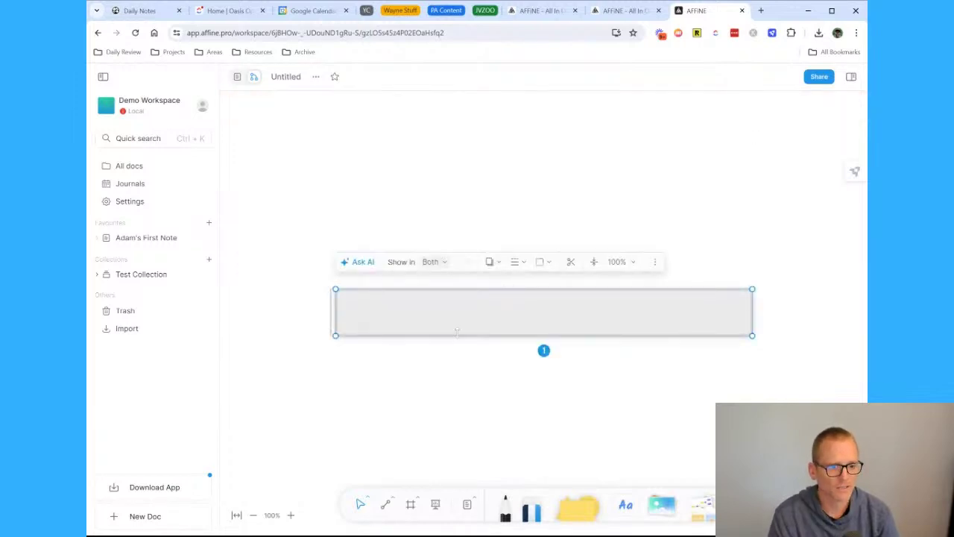
- Add a blue text element reading "Text Holder" on the whiteboard below the blank note
left_click(623, 507)
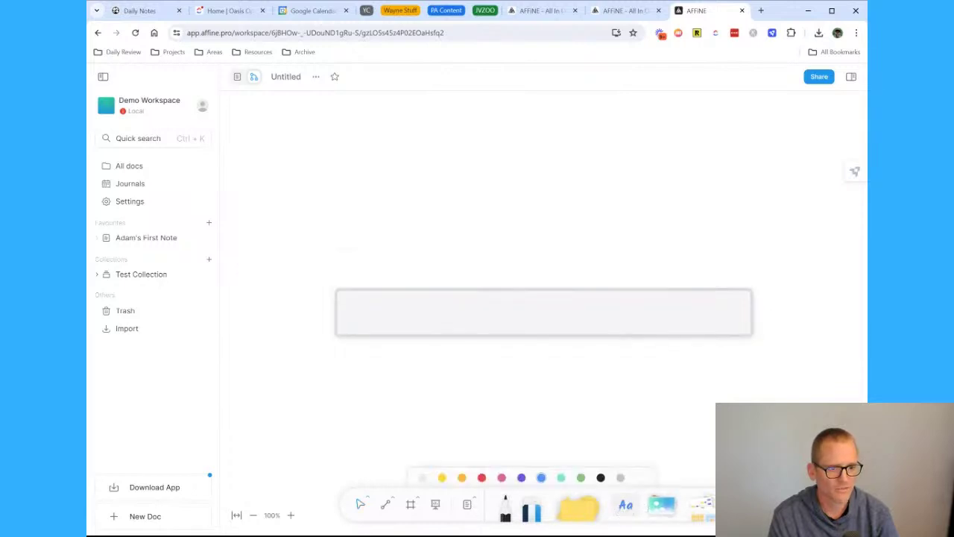
left_click(423, 377)
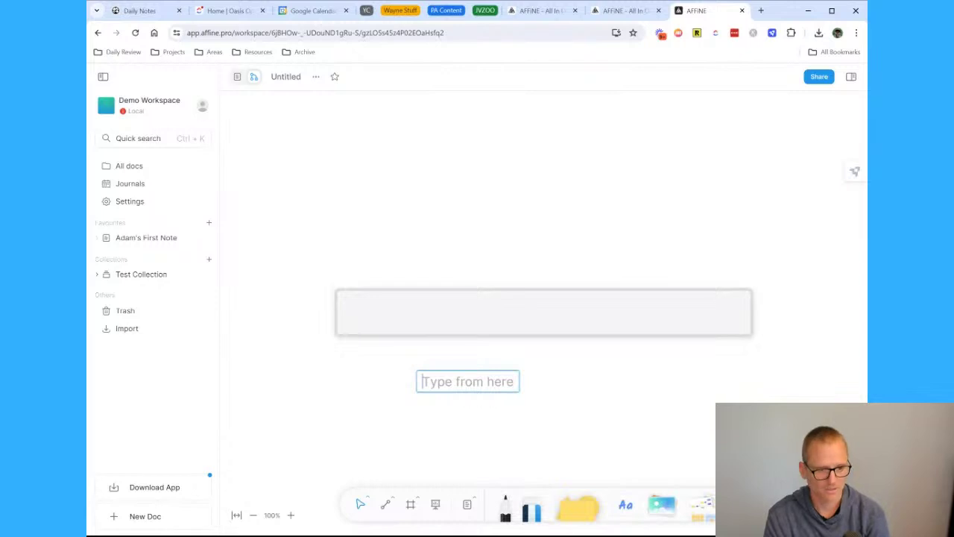
type("Text Hol")
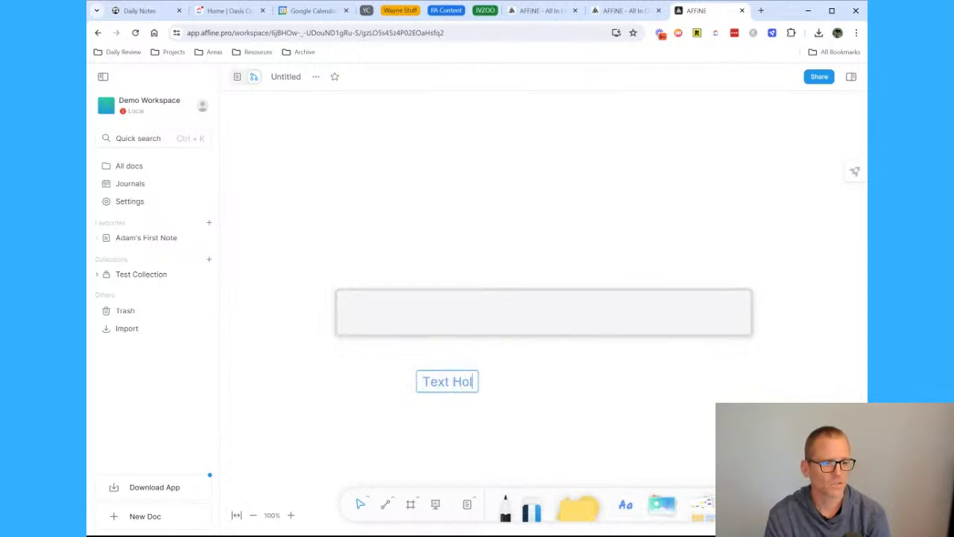
type("der")
left_click(582, 393)
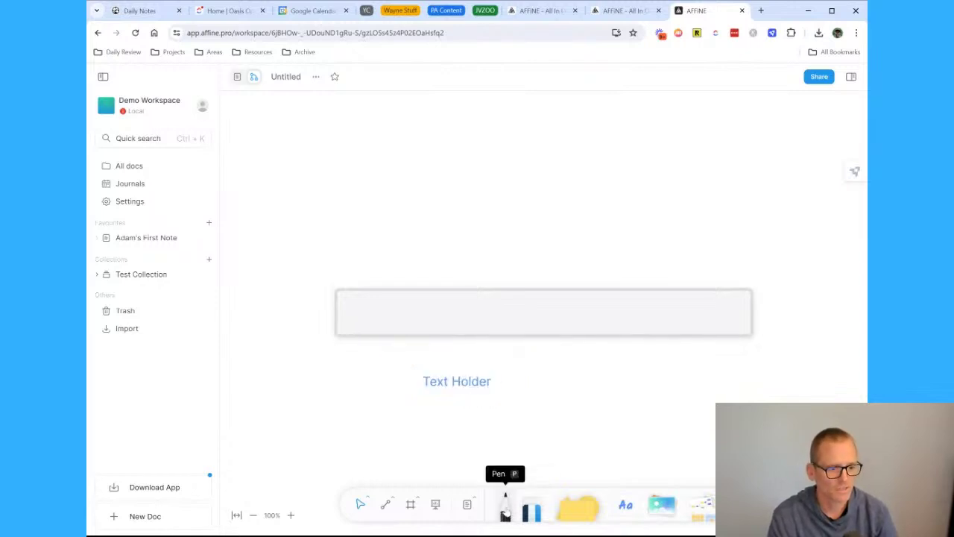
- Draw freehand black pen strokes beside the "Text Holder" text and erase them
left_click(506, 513)
mouse_move(527, 403)
left_mouse_down()
mouse_move(502, 416)
mouse_move(641, 392)
mouse_move(626, 430)
mouse_move(529, 408)
mouse_move(627, 425)
left_mouse_up()
left_click(531, 509)
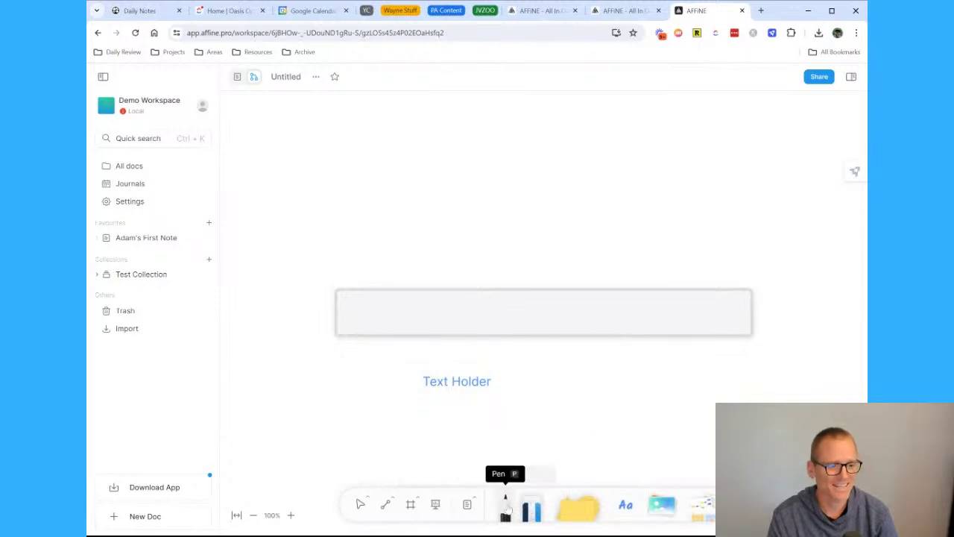
left_click(507, 507)
left_click_drag(538, 415, 689, 367)
left_click(579, 509)
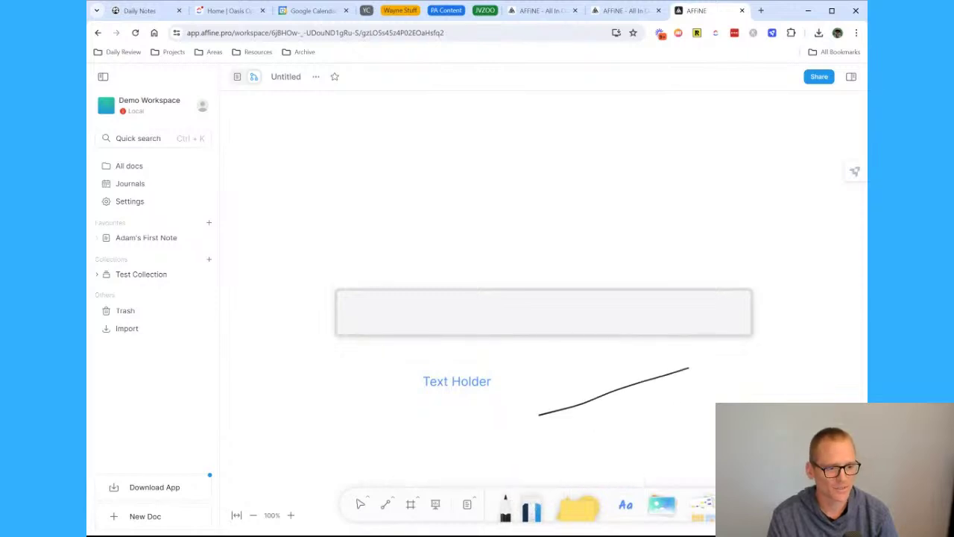
left_click_drag(563, 391, 557, 412)
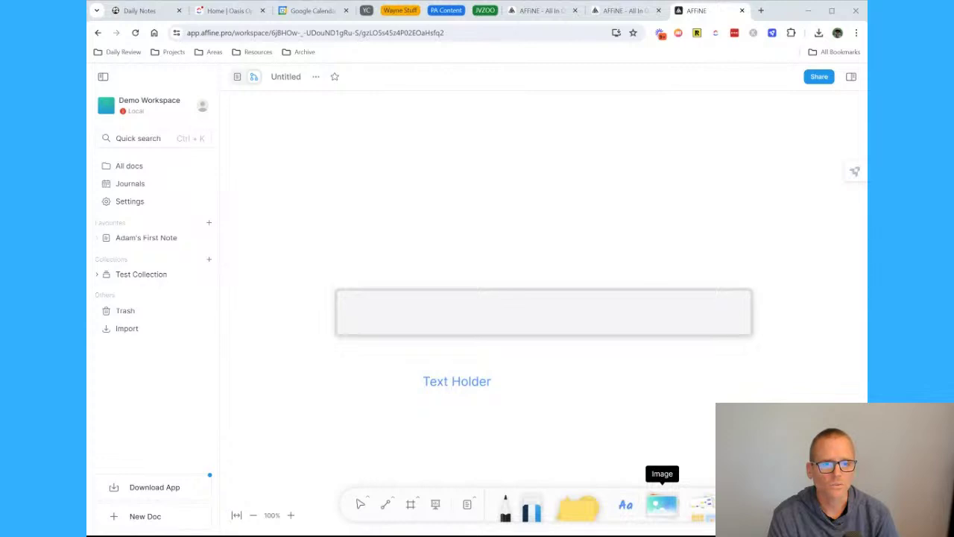
- Insert the "AFFINE.PRO FIRST LOOK (NO PREP)" image on the whiteboard and scale it down to just over a third of its width
left_click(662, 505)
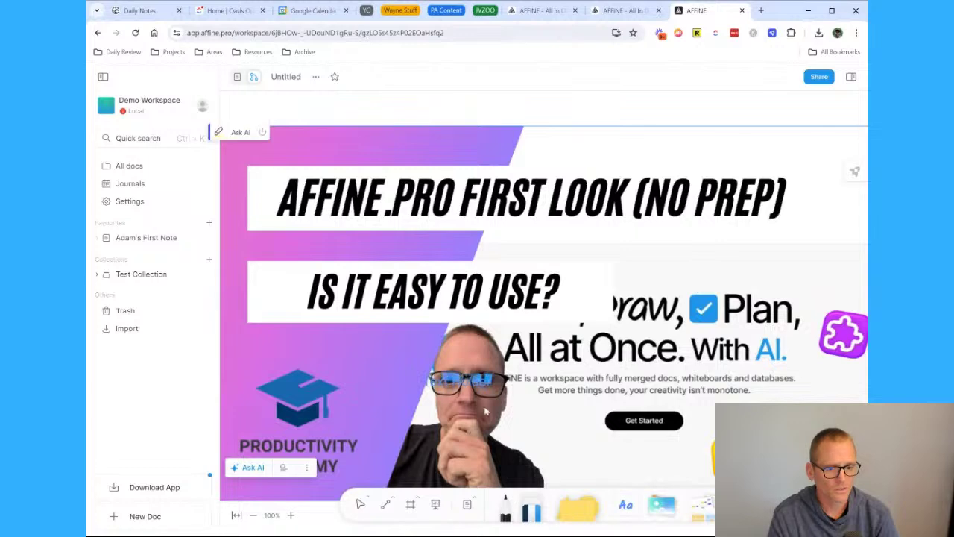
left_click(253, 515)
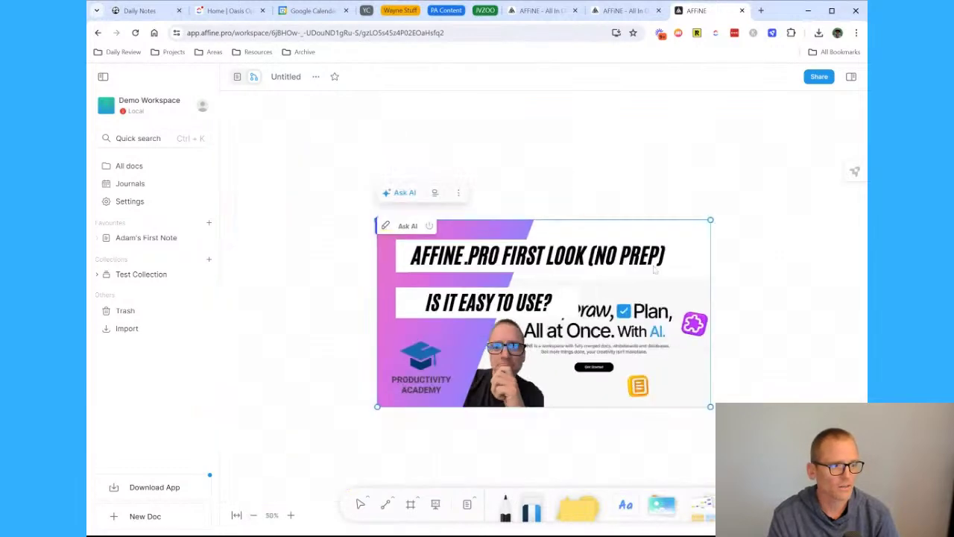
left_click_drag(710, 220, 503, 333)
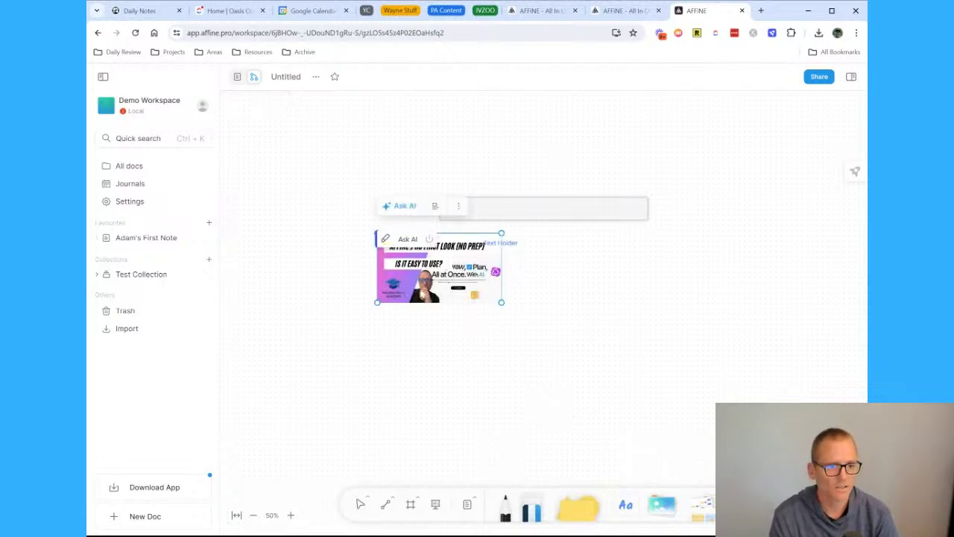
- Move the inserted image to the right of the "Text Holder" text, clear of the blank note
mouse_move(427, 290)
left_mouse_down()
mouse_move(478, 308)
mouse_move(437, 283)
left_mouse_up()
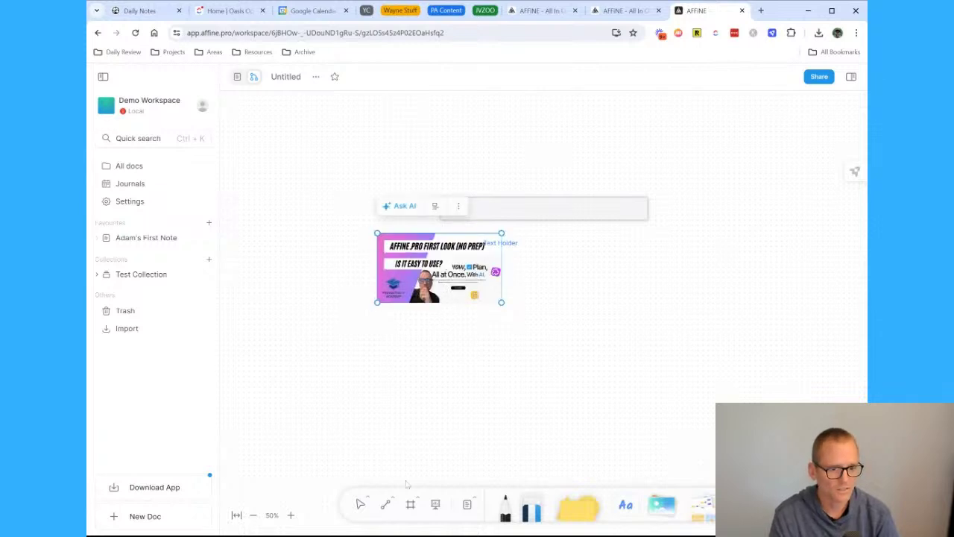
left_click(361, 504)
left_click_drag(409, 286, 603, 293)
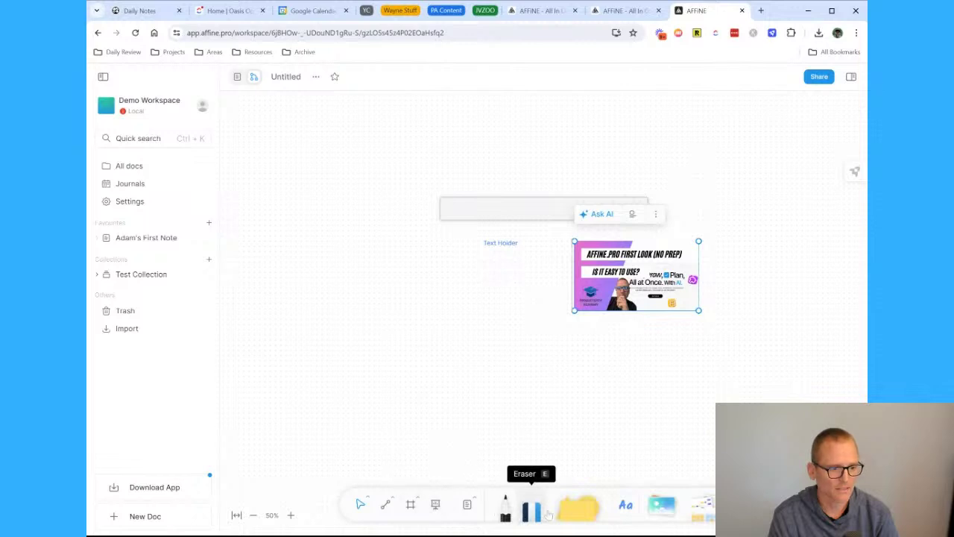
- Place an enlarged yellow square below the "Text Holder" text and connect its right side to the image with an arrow
left_click(594, 507)
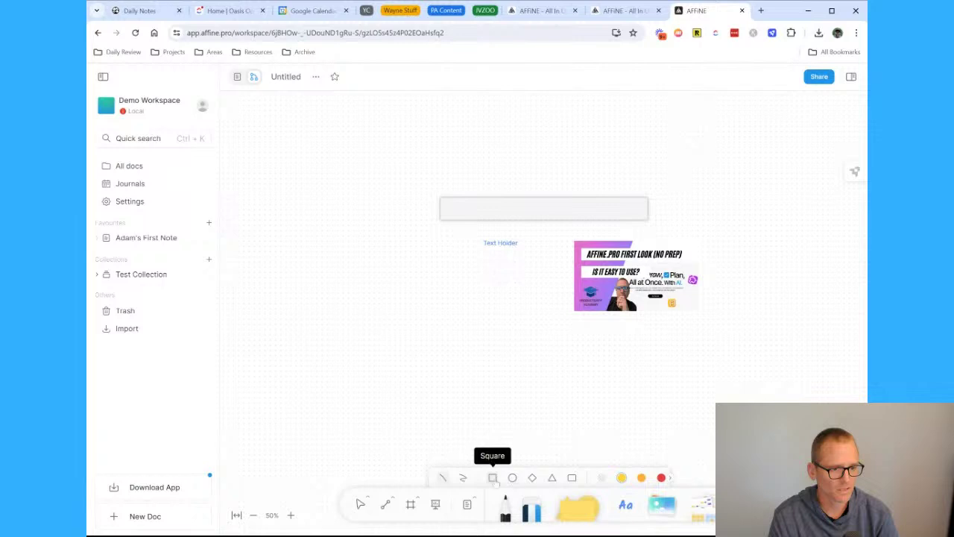
left_click(493, 478)
left_click(438, 292)
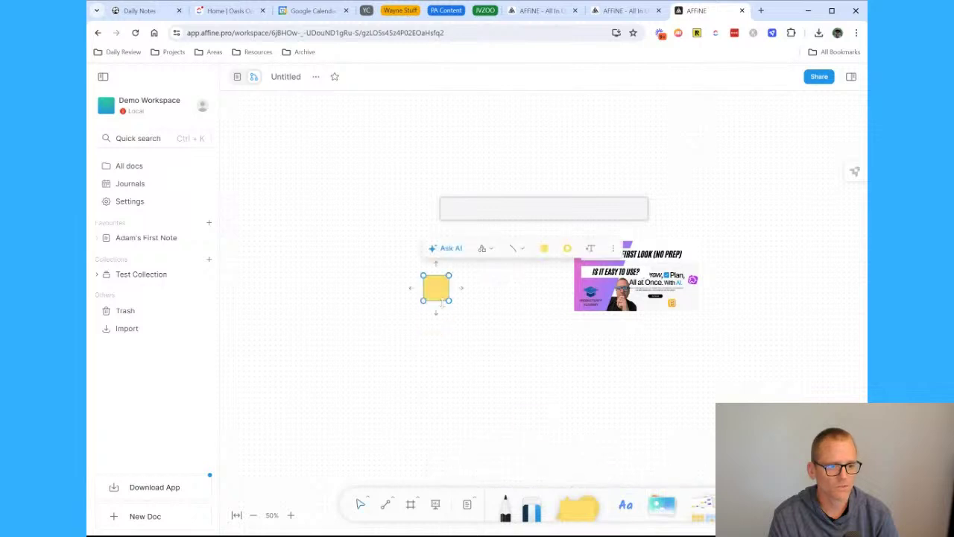
left_click_drag(447, 301, 500, 349)
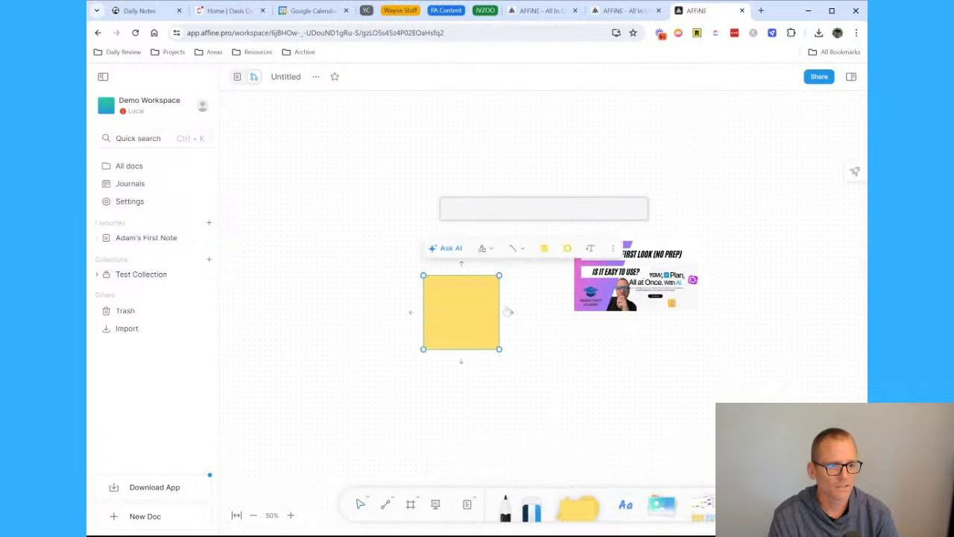
left_click_drag(510, 313, 575, 282)
left_click(601, 363)
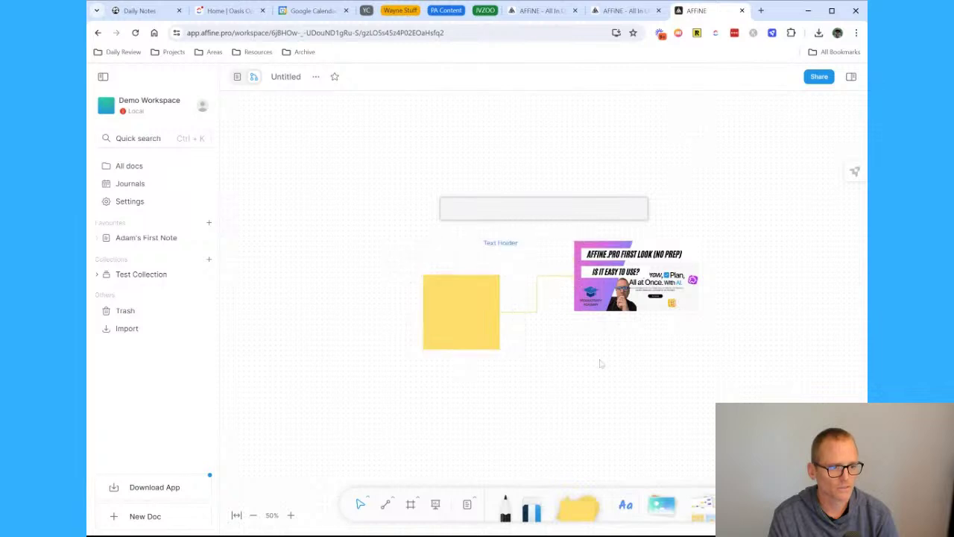
- Add a purple text element reading "Text" below the connector between the yellow square and the image
left_click(625, 505)
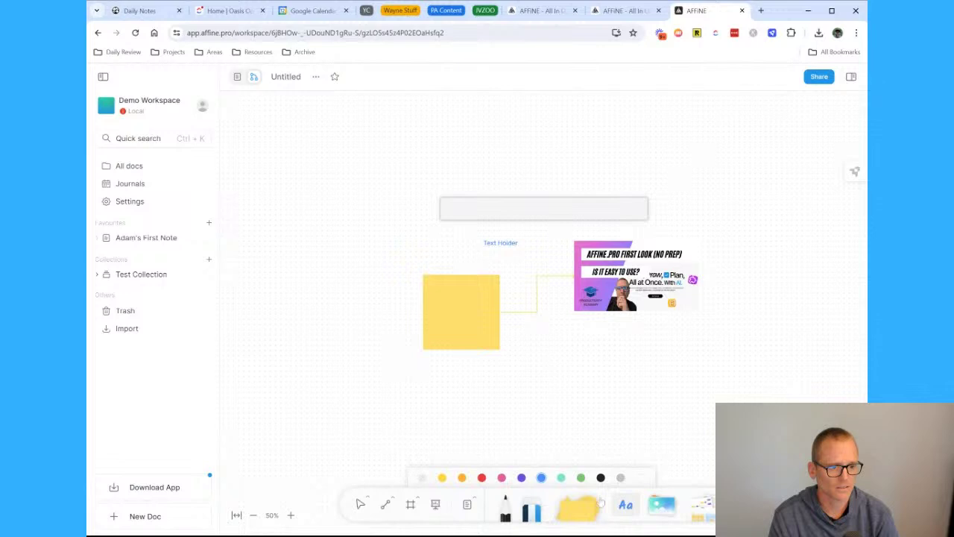
scroll(453, 298, "up", 1)
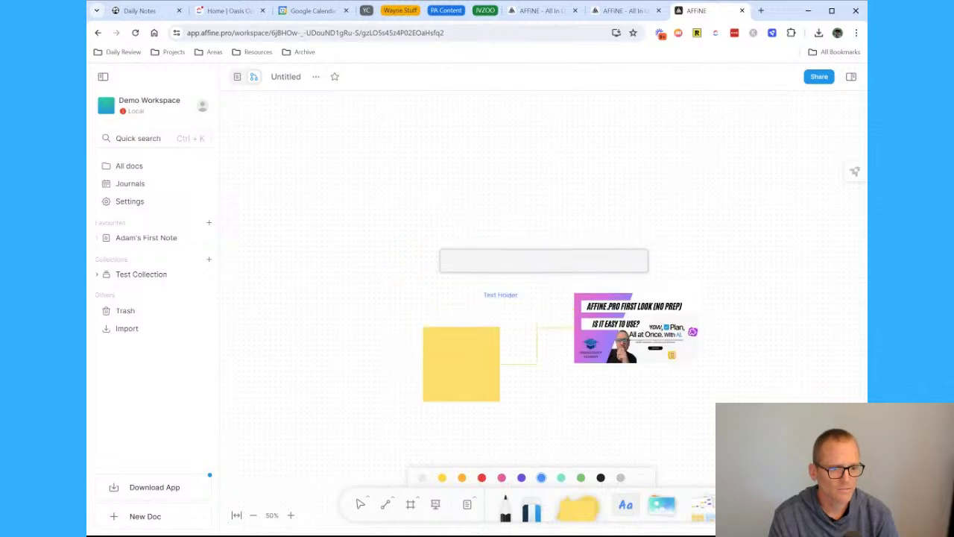
scroll(453, 298, "down", 2)
scroll(452, 259, "up", 3)
scroll(447, 263, "up", 2)
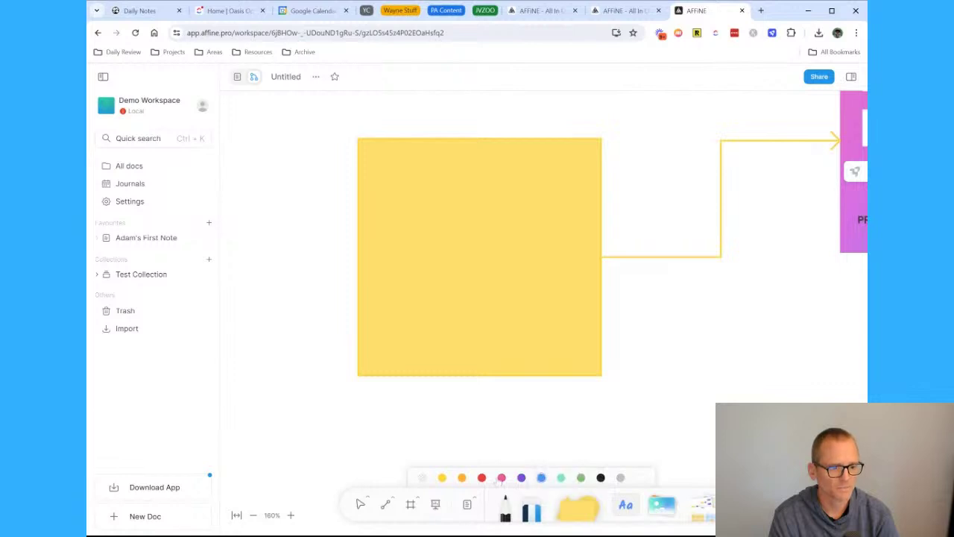
left_click(521, 478)
double_click(681, 313)
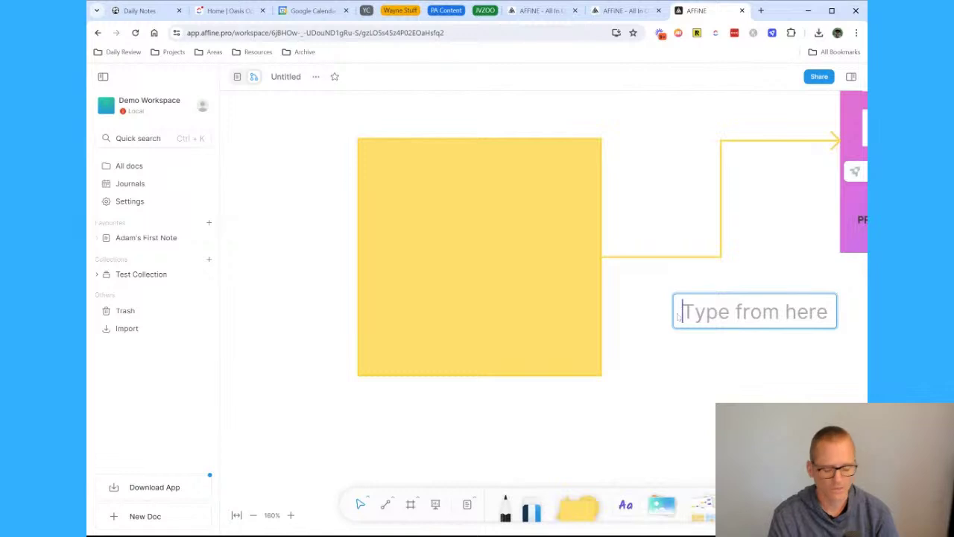
type("Text")
key("Return")
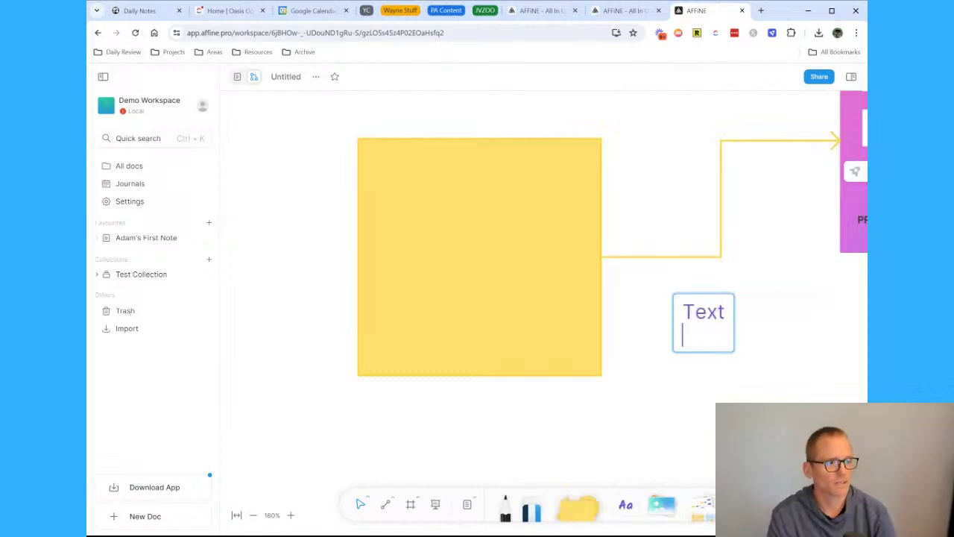
left_click(800, 326)
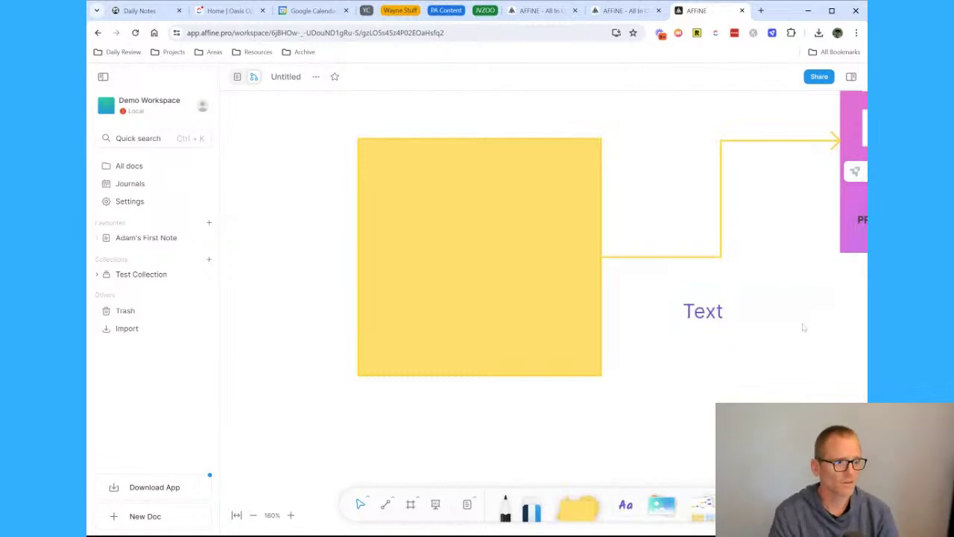
- Move the purple "Text" element to the middle of the yellow square and bring the whole whiteboard layout into view
left_click(712, 314)
left_click_drag(713, 317, 491, 264)
scroll(681, 373, "down", 6)
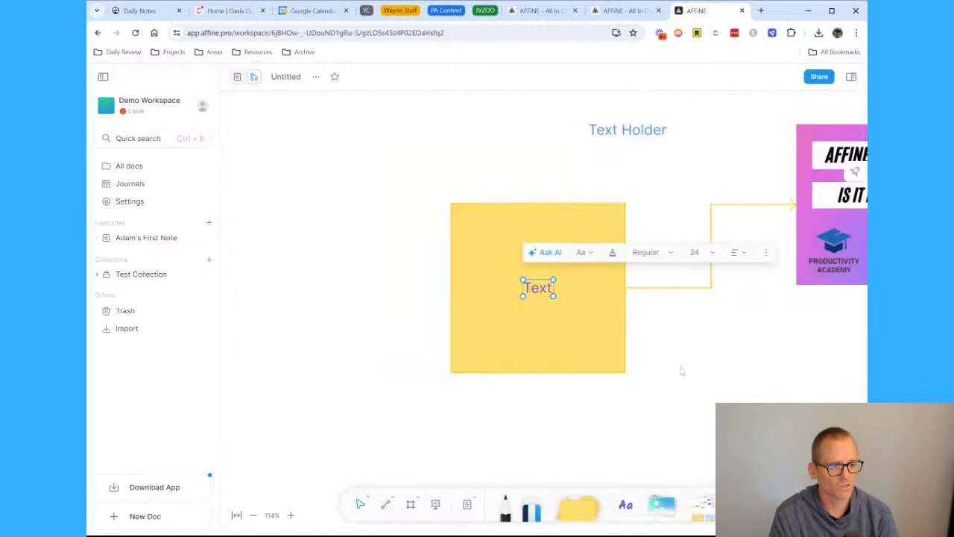
left_click(721, 375)
left_click_drag(733, 364, 530, 375)
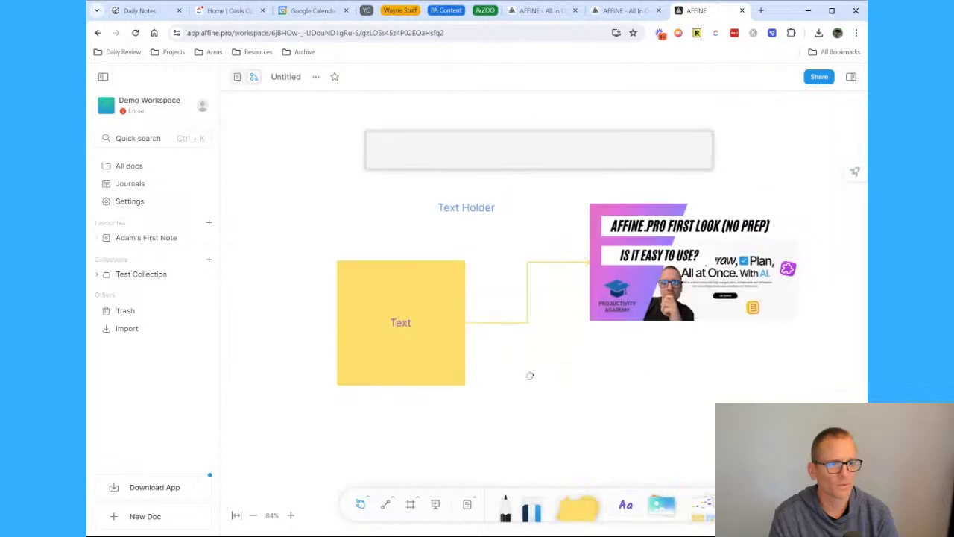
- Check how the doc appears in page mode and return to the edgeless whiteboard
left_click(398, 321)
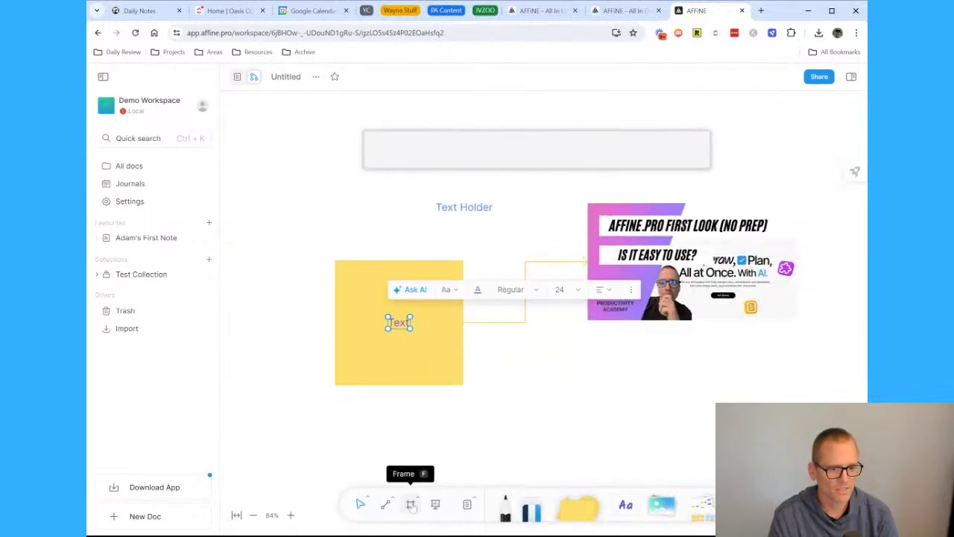
left_click(387, 506)
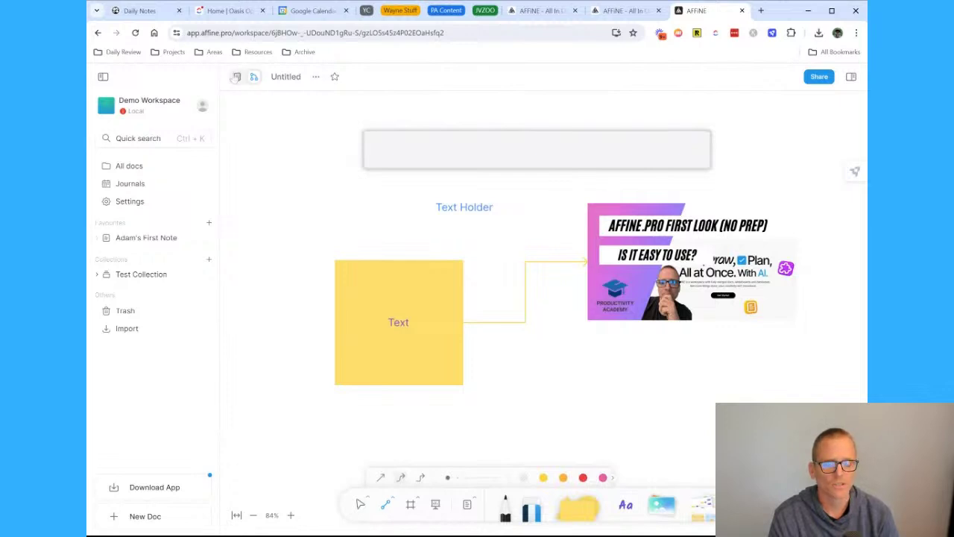
left_click(236, 77)
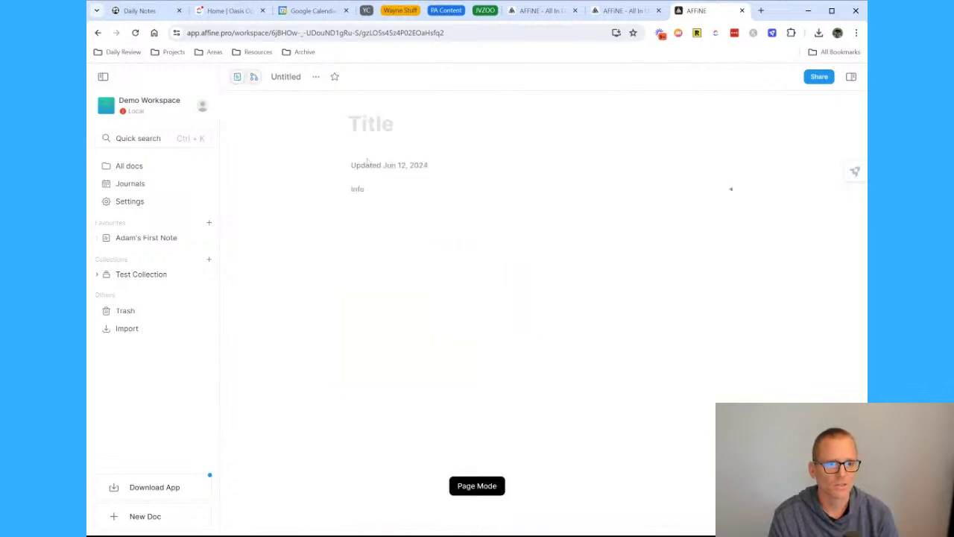
left_click(253, 76)
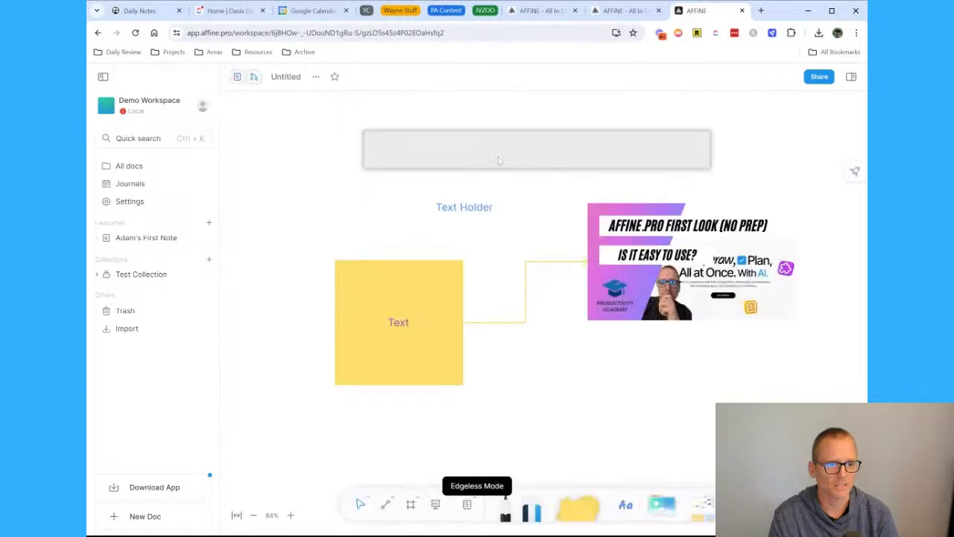
- Enlarge the blank note so it encloses the "Text Holder" text, yellow square, connector and image
left_click(510, 159)
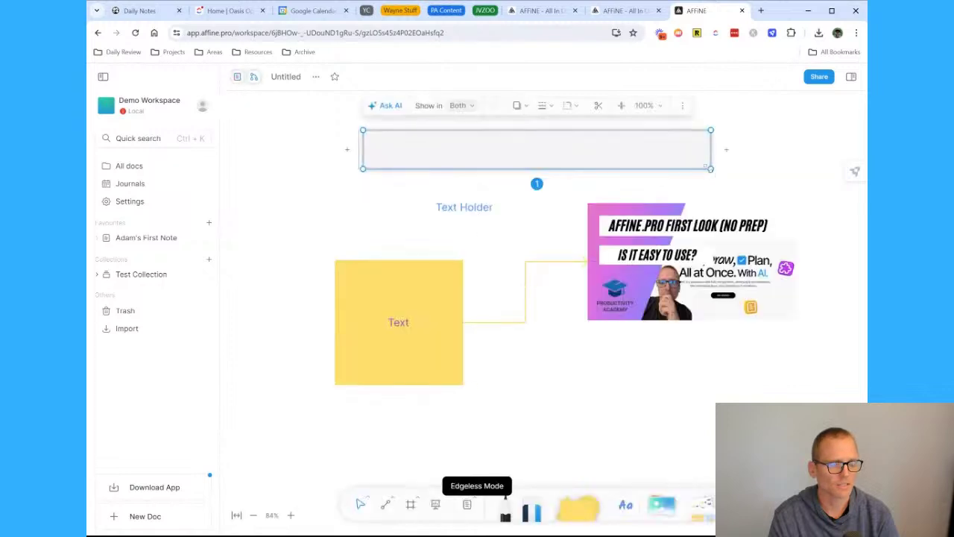
left_click_drag(710, 169, 829, 457)
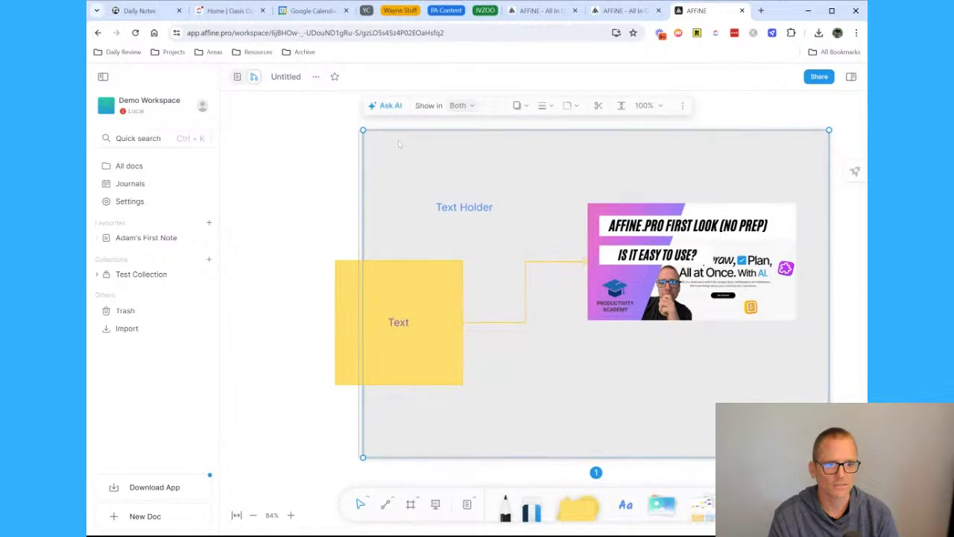
left_click_drag(363, 131, 303, 122)
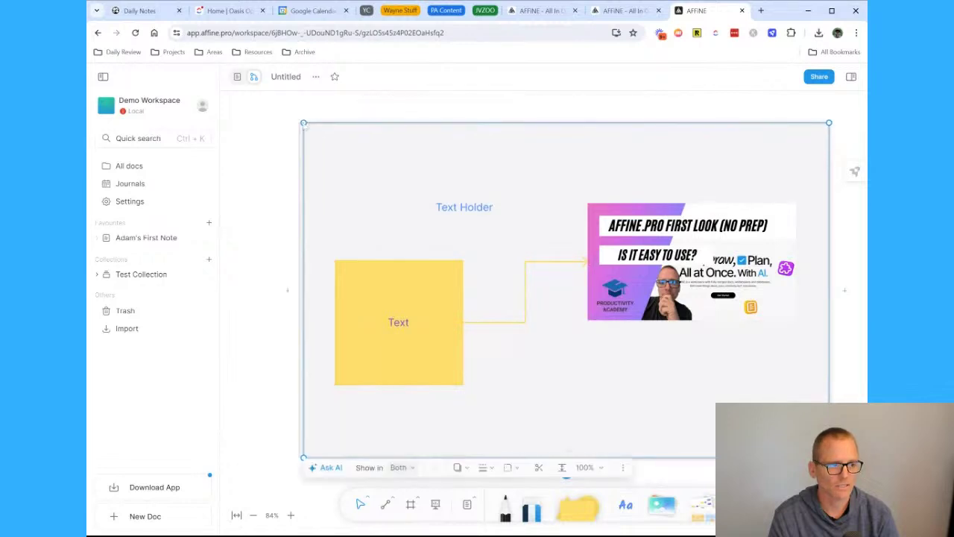
- Switch the doc to page mode and write "I'm testing the edgeless mode" as its first body line
left_click(237, 76)
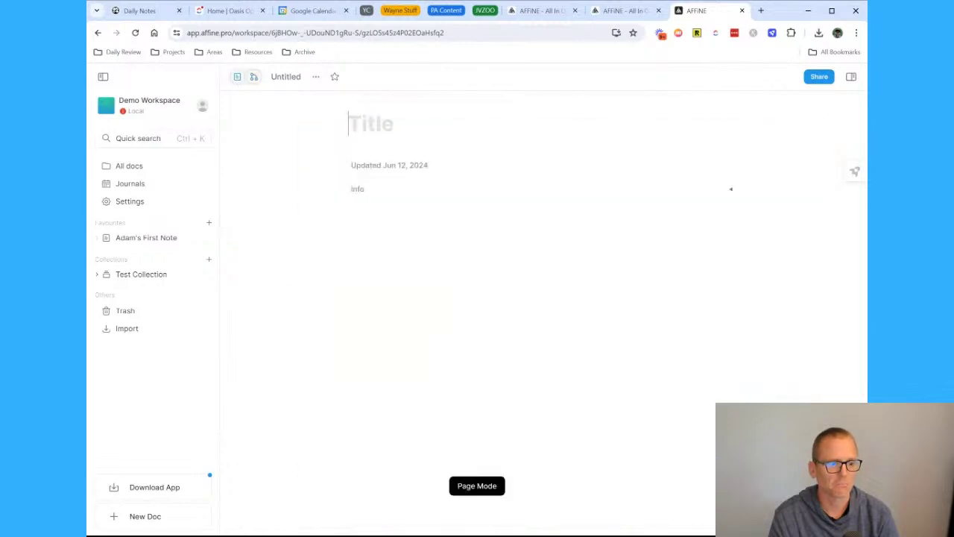
left_click(731, 190)
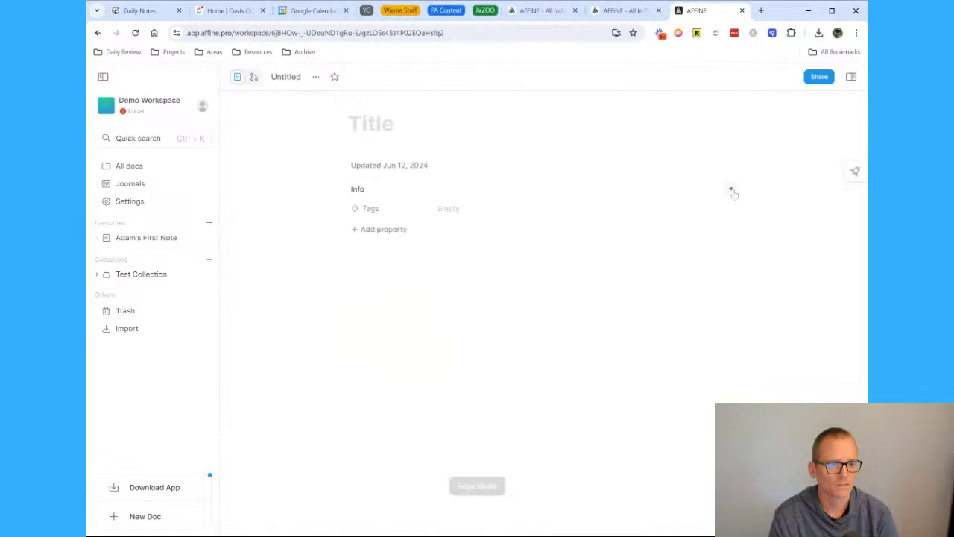
left_click(732, 190)
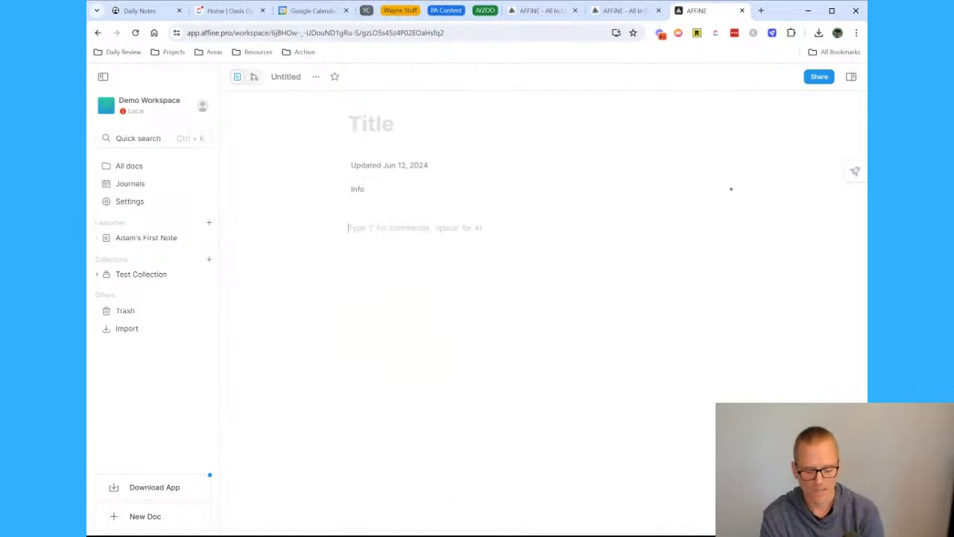
type("I'm testing ")
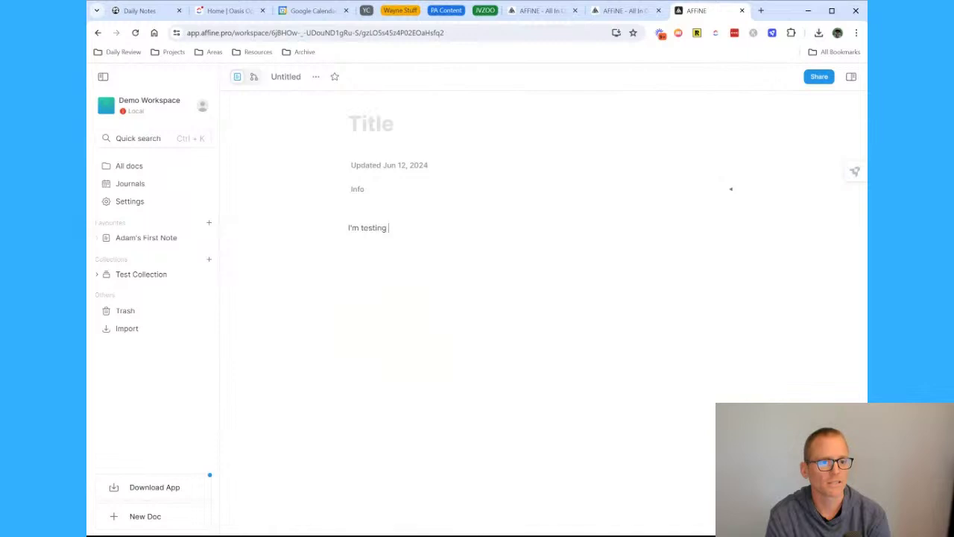
type("the e")
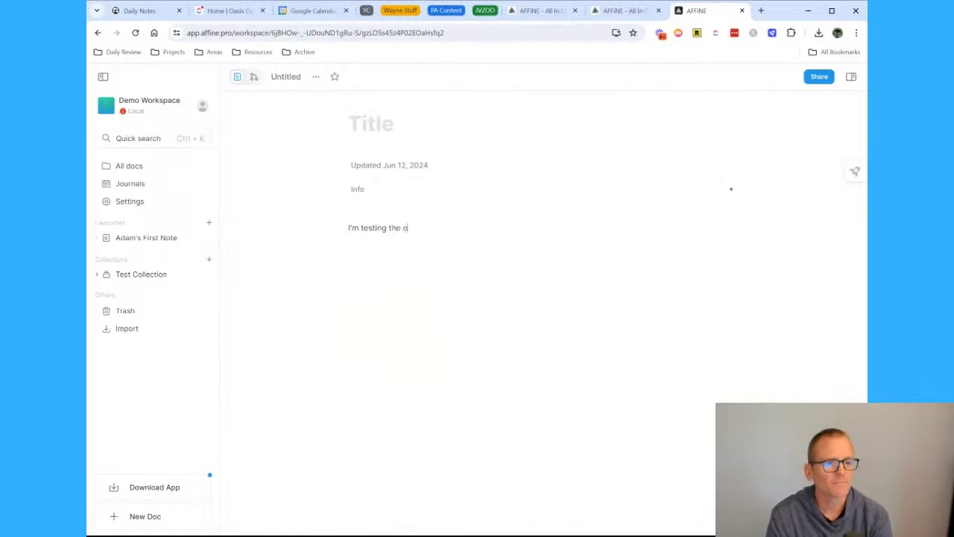
type("dgeless mode")
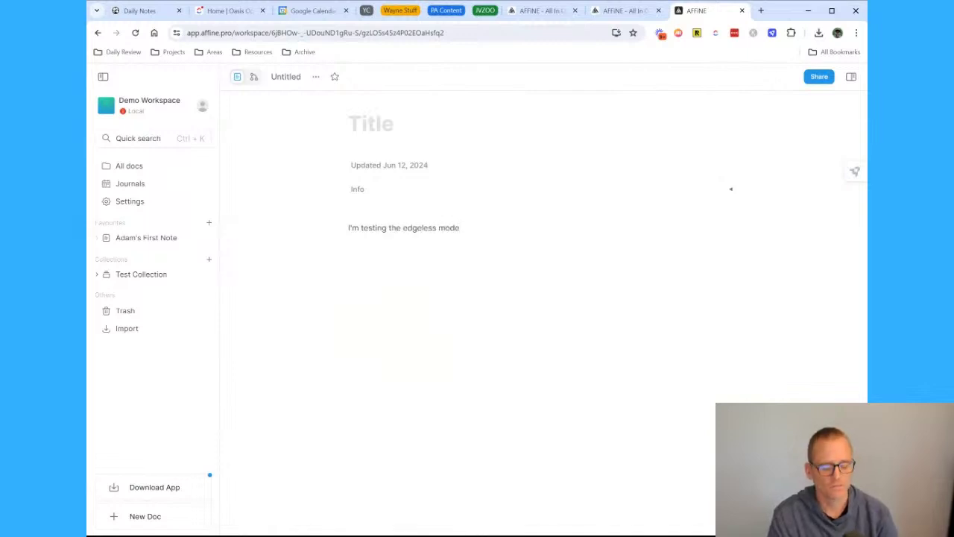
- Add a bulleted list with the items "one" and "two three" below the first line
key("Return")
type("/b")
key("Down")
key("Down")
key("Return")
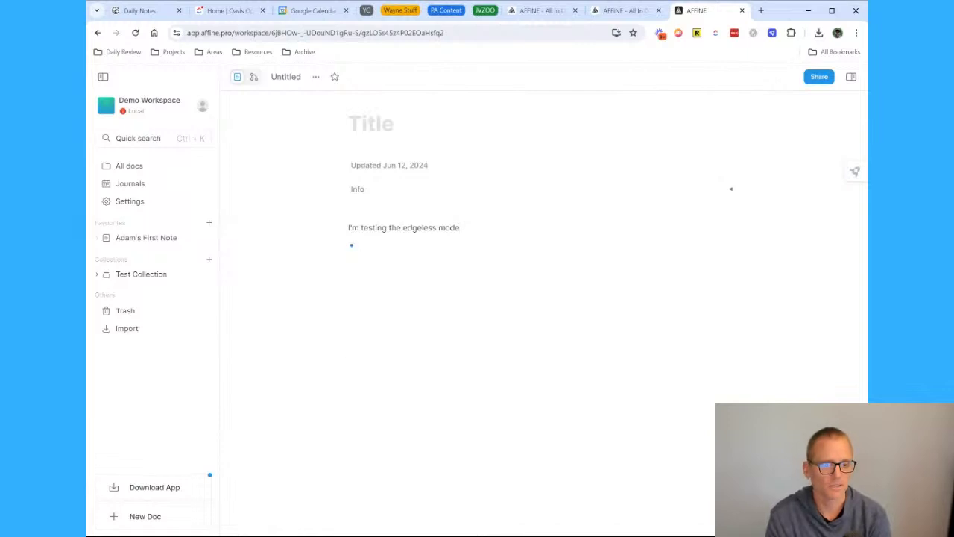
type("one")
key("Return")
type("two three")
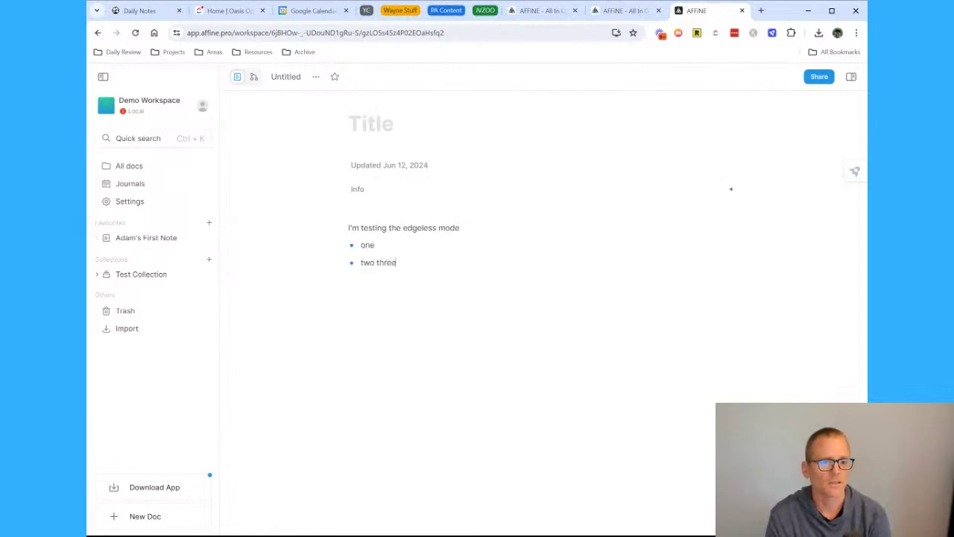
- End the bulleted list and insert the AFFiNE "Write, Draw, Plan" banner image below it
key("Return")
key("Return")
type("/image")
key("Return")
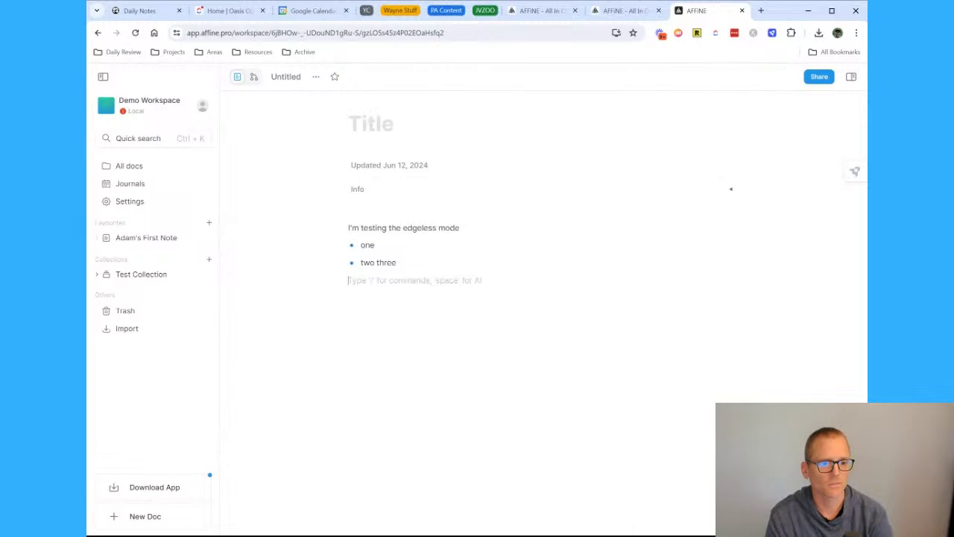
double_click(276, 112)
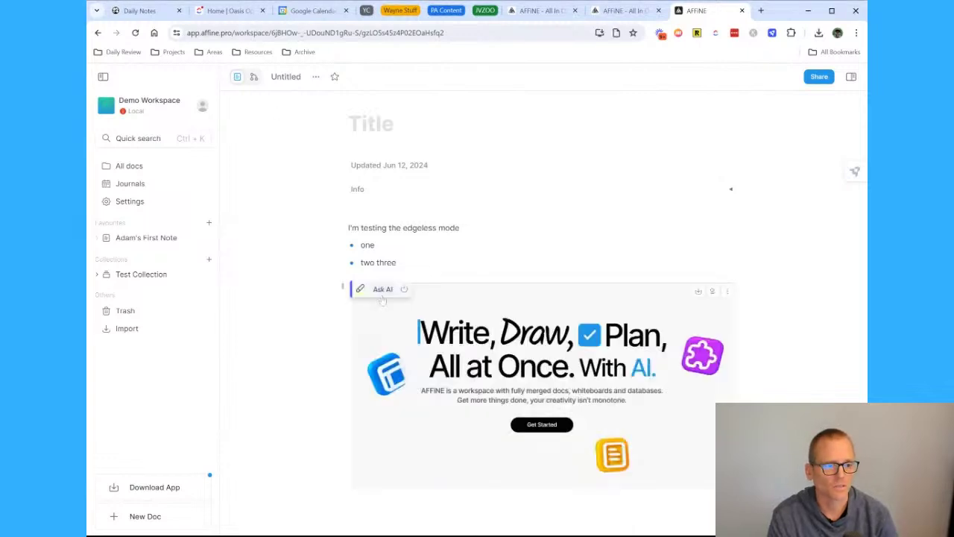
- Switch to edgeless mode and move the thumbnail image and the yellow square above the enlarged note
left_click(253, 78)
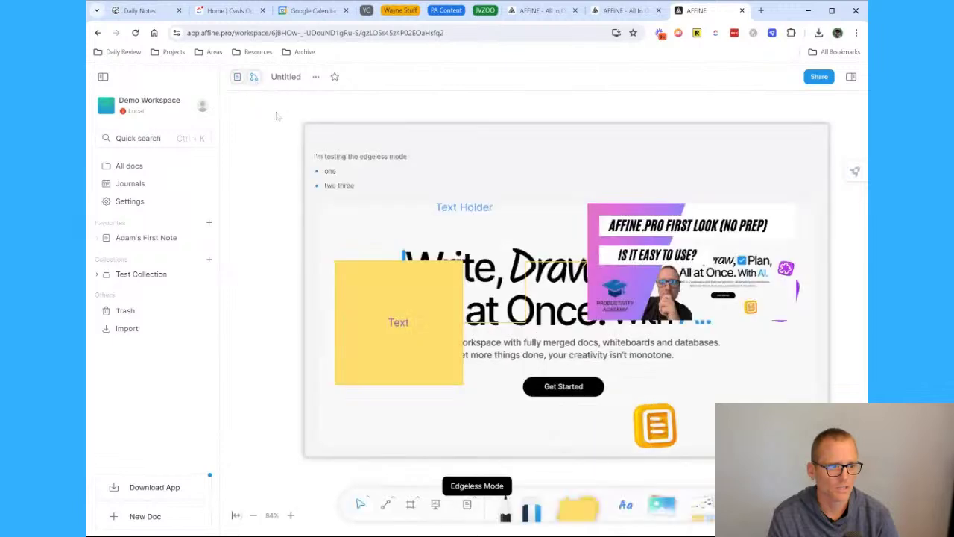
scroll(486, 331, "down", 3)
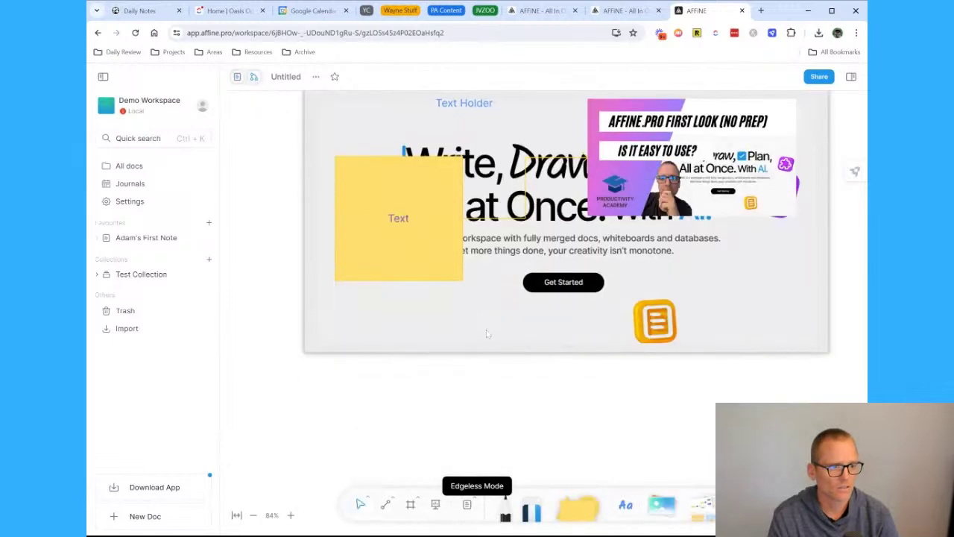
scroll(486, 331, "up", 1)
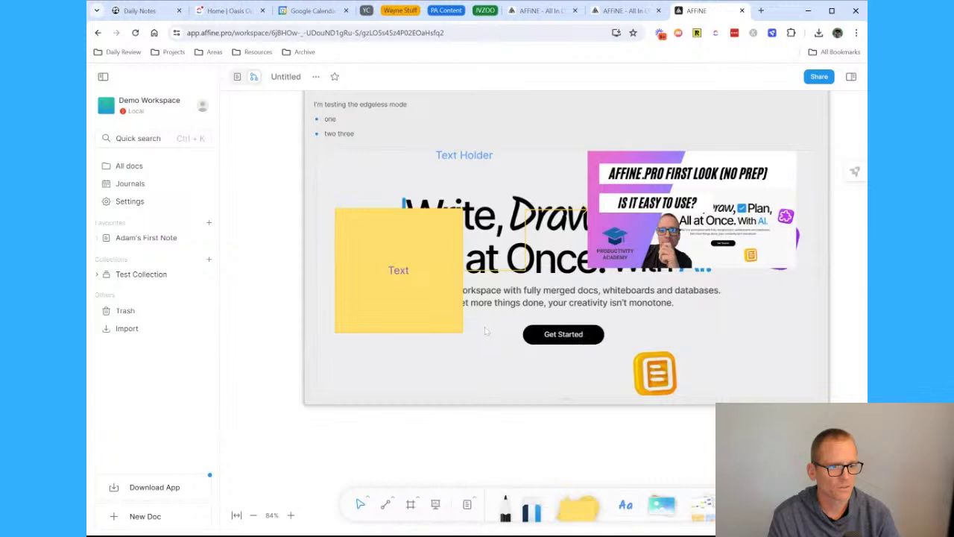
scroll(481, 328, "up", 1)
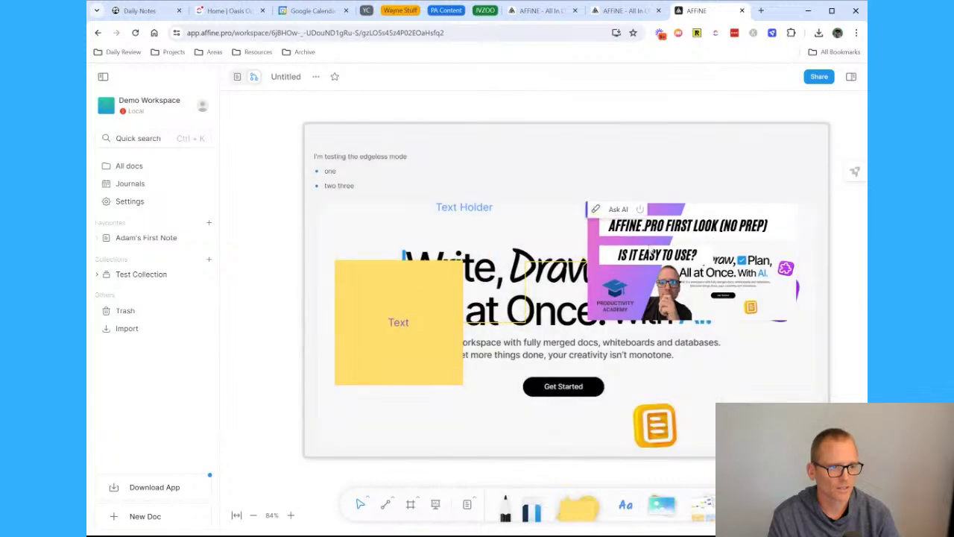
scroll(554, 278, "down", 1)
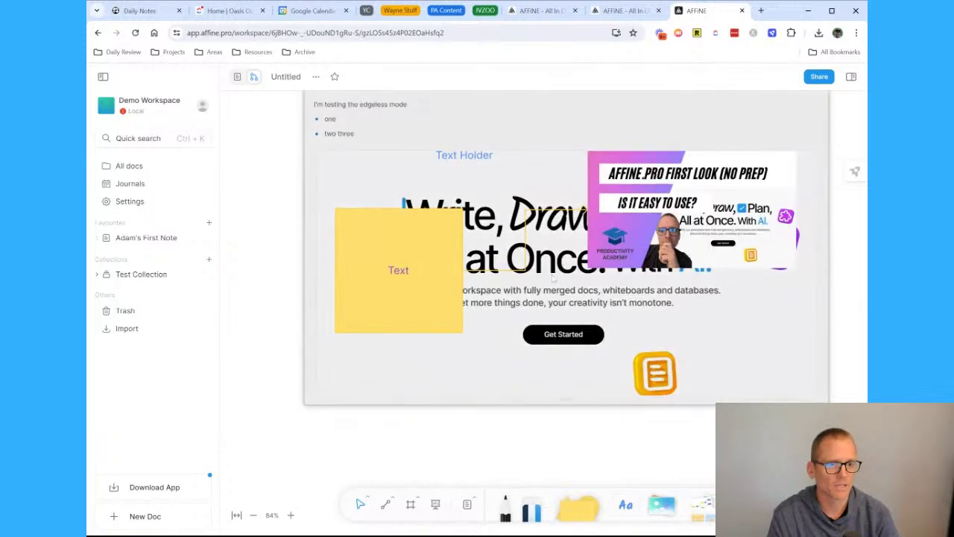
scroll(552, 278, "down", 3)
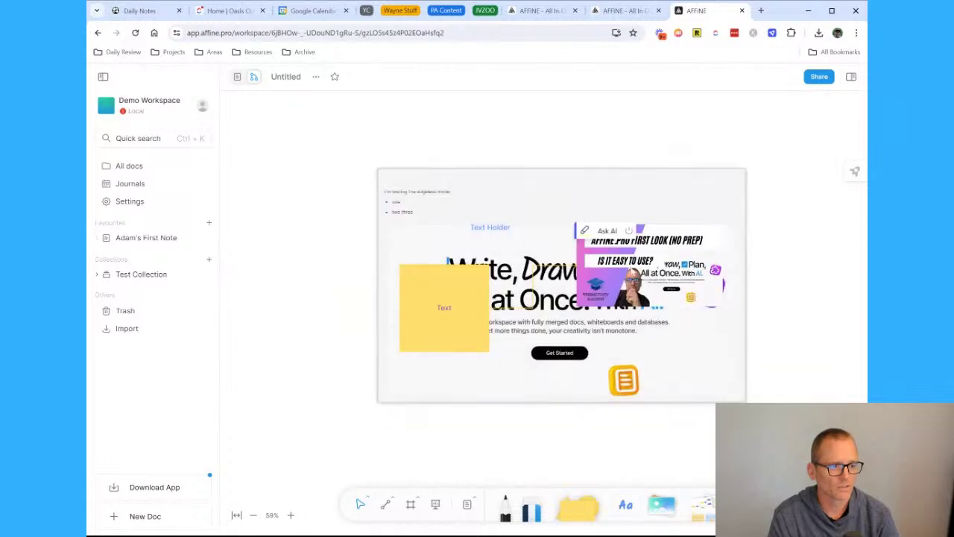
left_click_drag(648, 264, 759, 123)
left_click_drag(469, 327, 500, 133)
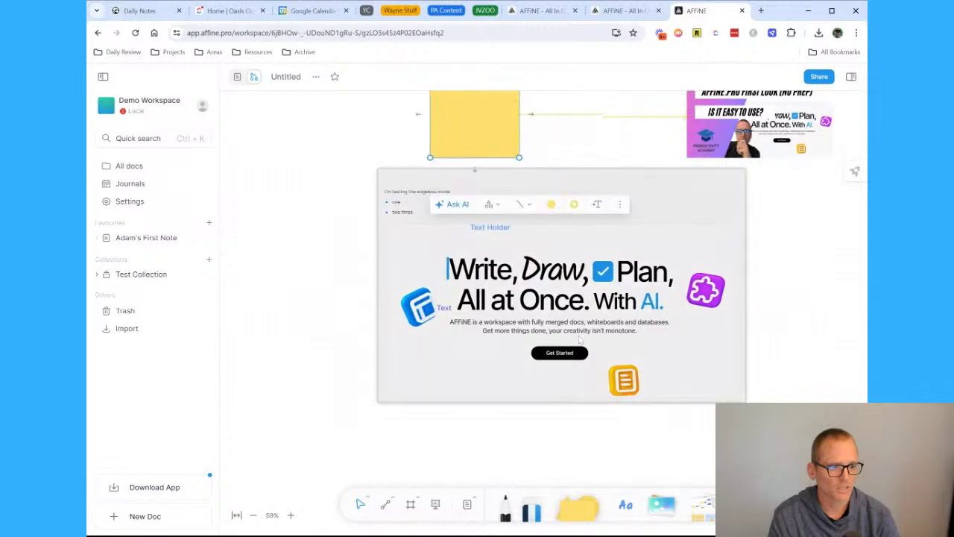
- Delete the purple "Text" element lying over the note's banner image
left_click(452, 310)
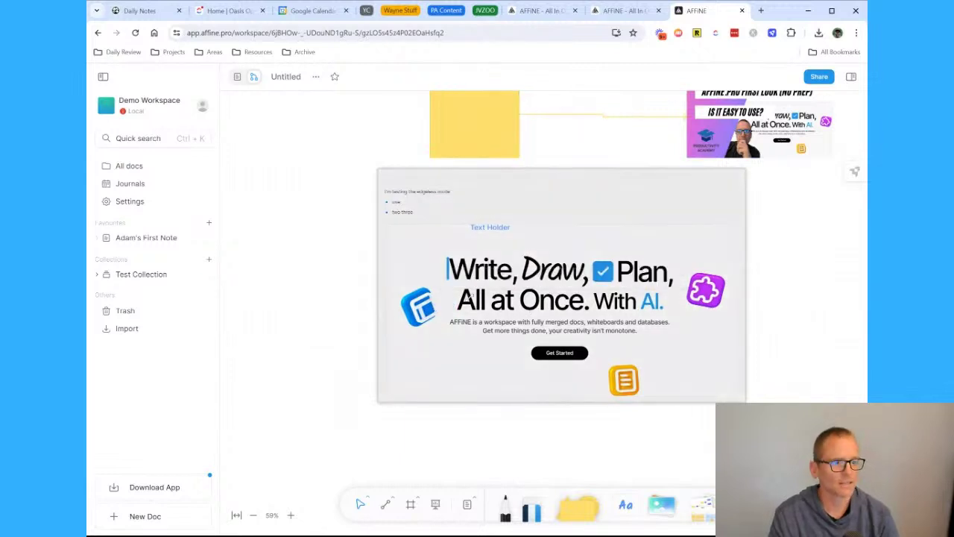
scroll(542, 322, "up", 1)
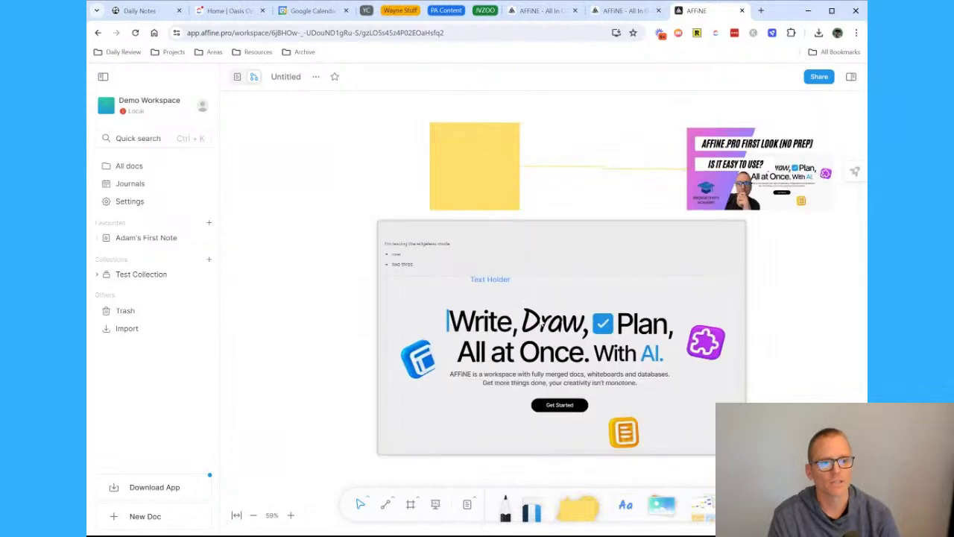
scroll(618, 340, "down", 1)
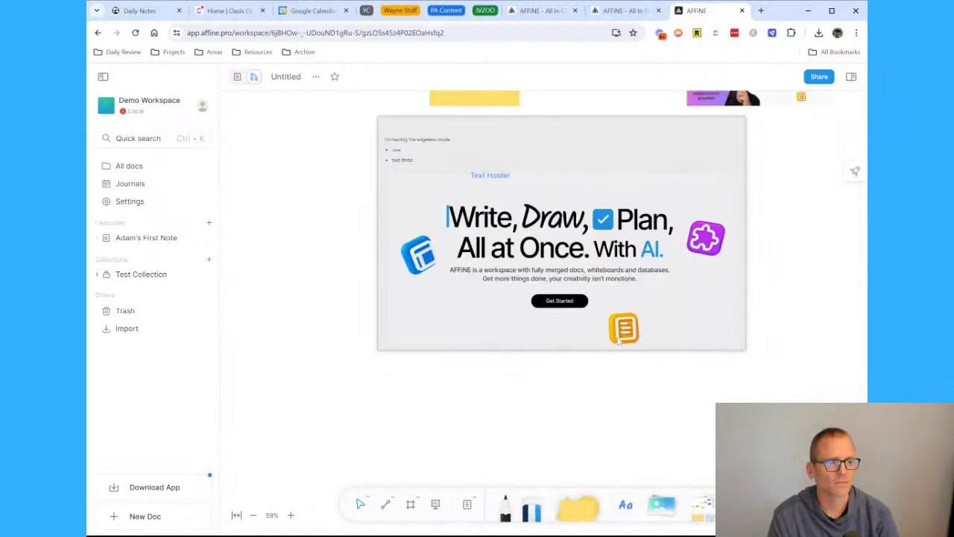
- Return to page mode and add five separate lines reading "test" below the banner image
left_click(237, 76)
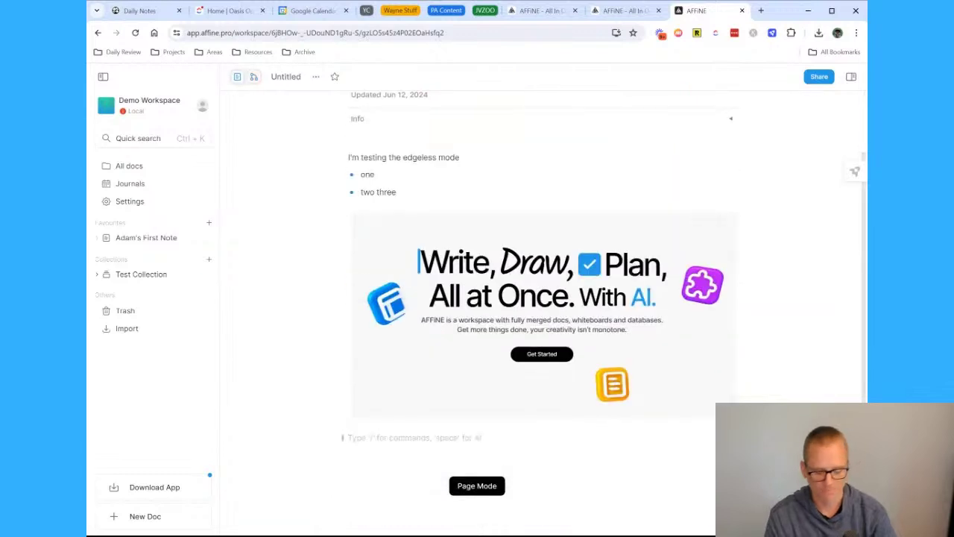
type("test")
key("Return")
type("test")
key("Return")
type("test")
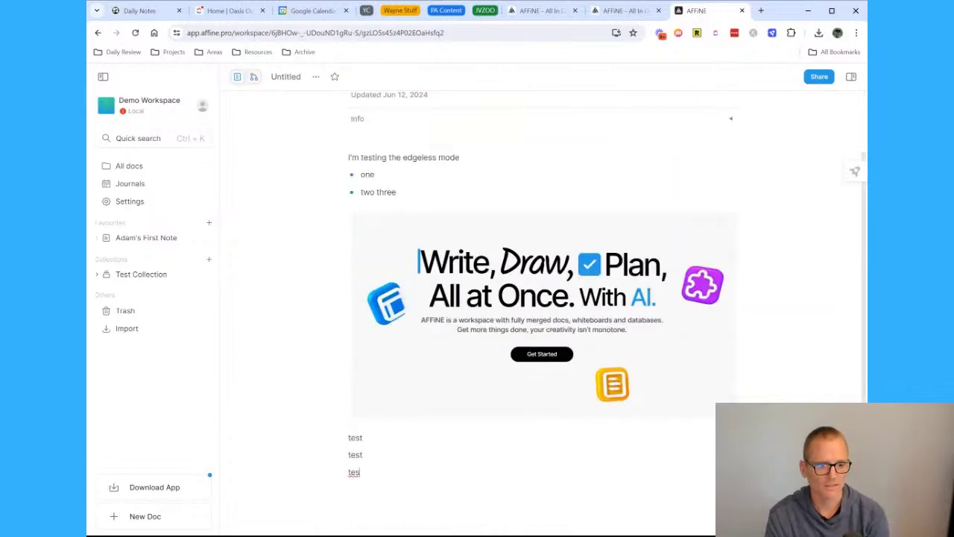
key("Return")
type("test")
key("Return")
type("test")
key("Return")
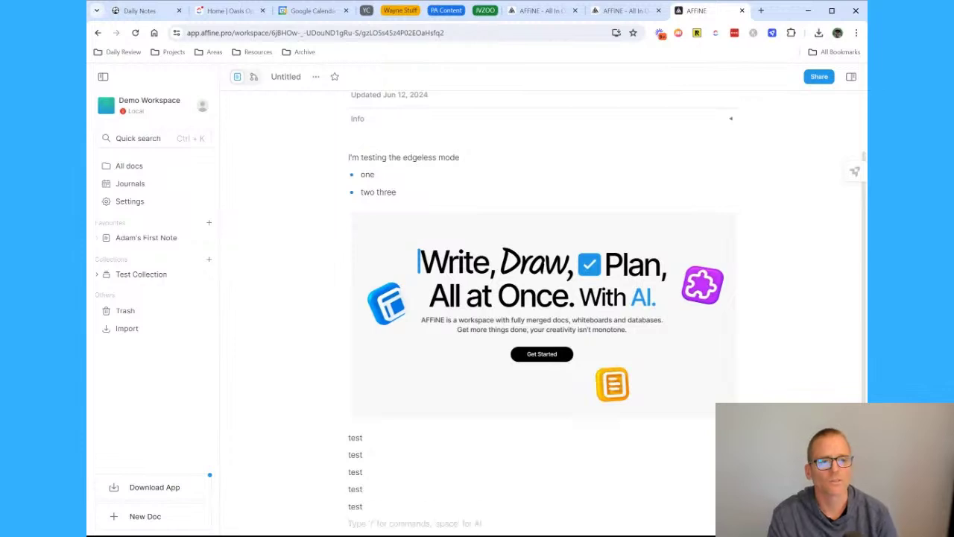
- In edgeless mode, expand the banner note so all its content shows, and shift it slightly to the left
left_click(253, 76)
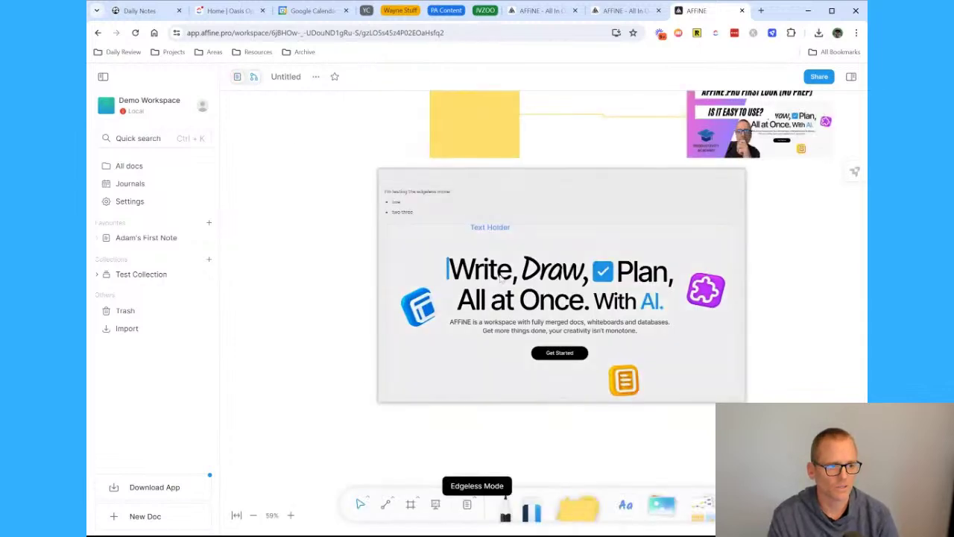
scroll(495, 325, "down", 2)
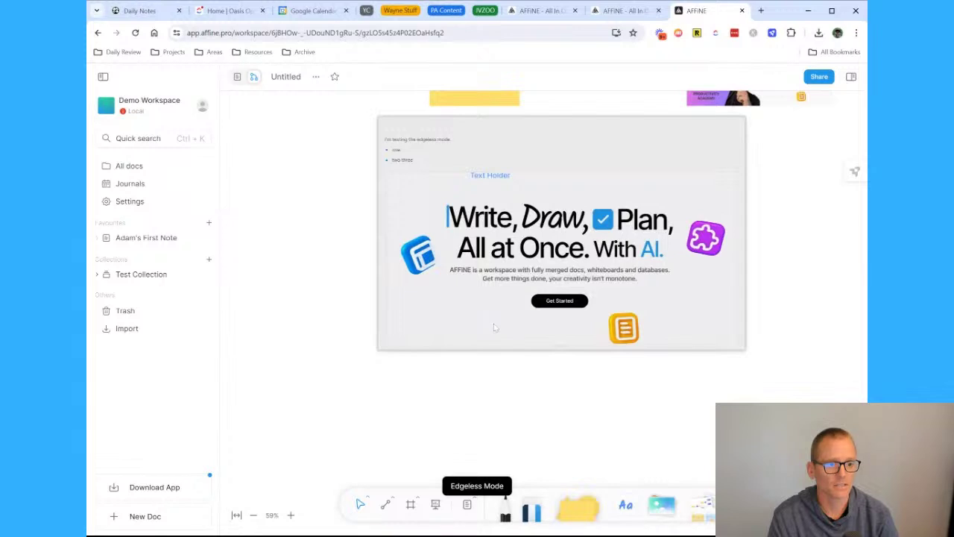
left_click(494, 327)
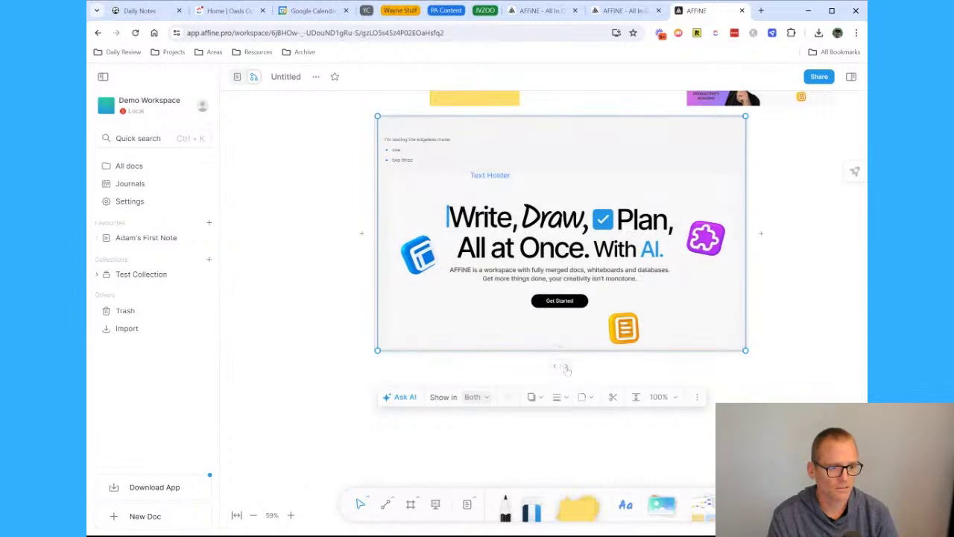
left_click(565, 371)
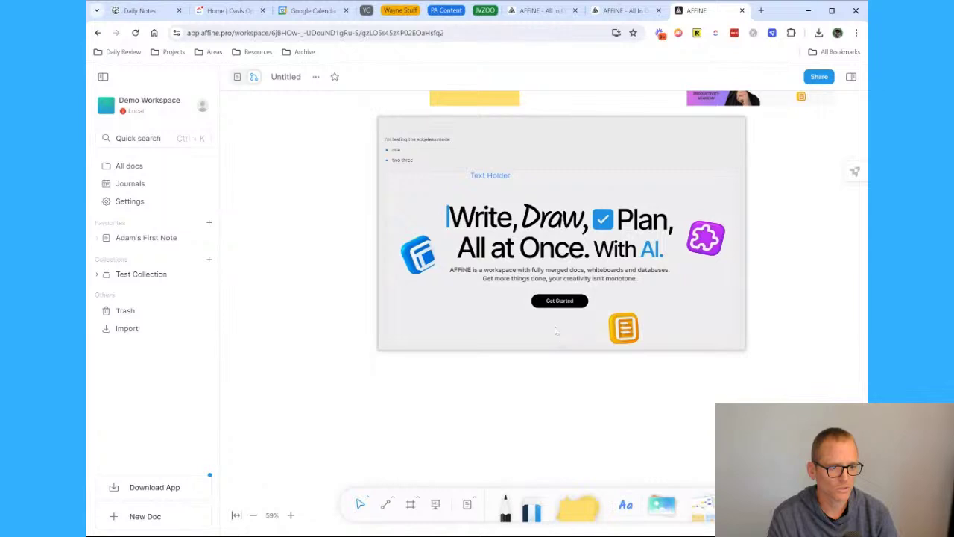
left_click(567, 348)
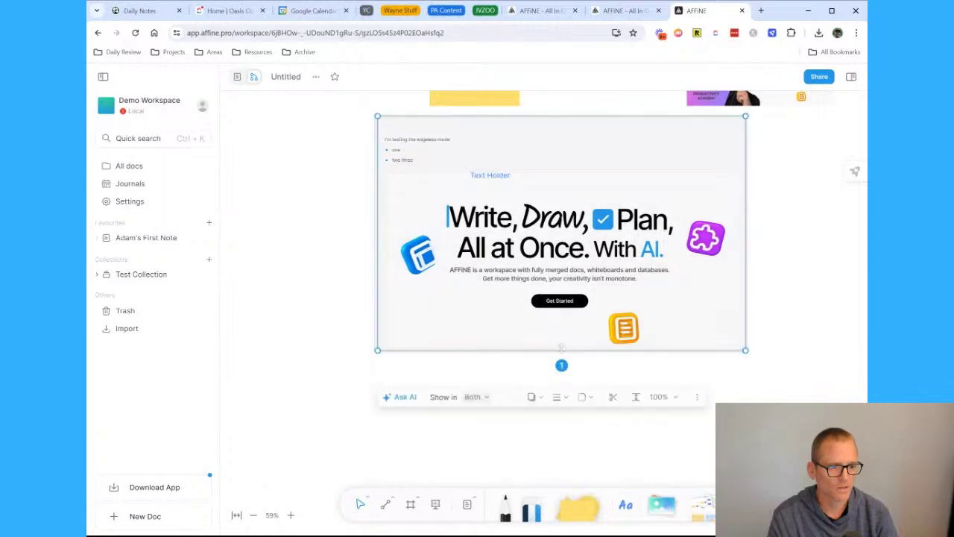
left_click_drag(562, 347, 547, 346)
key("Escape")
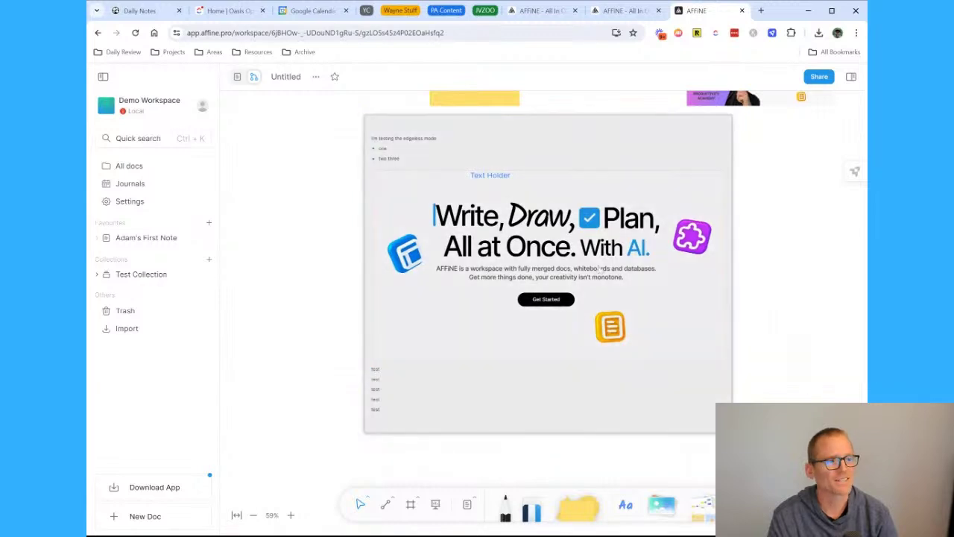
- Return to page mode, title the doc "test title" and add an empty line beneath the title
scroll(317, 237, "up", 2)
scroll(292, 245, "down", 1)
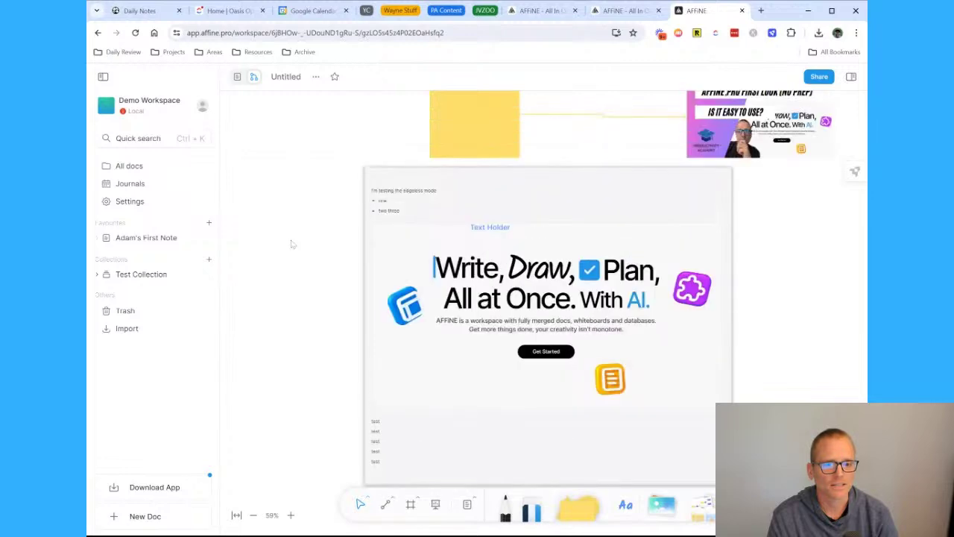
scroll(292, 244, "up", 3)
scroll(296, 241, "down", 2)
scroll(291, 247, "down", 1)
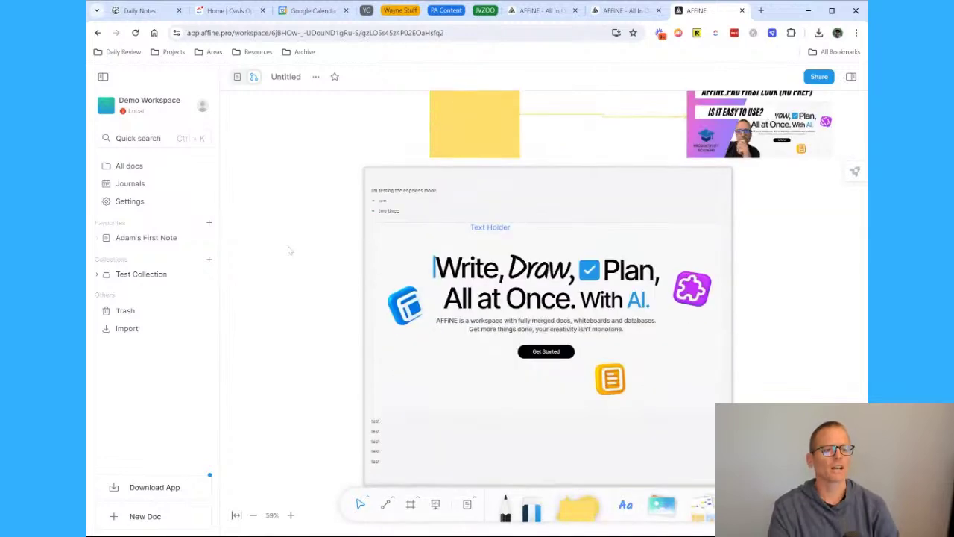
scroll(288, 251, "up", 1)
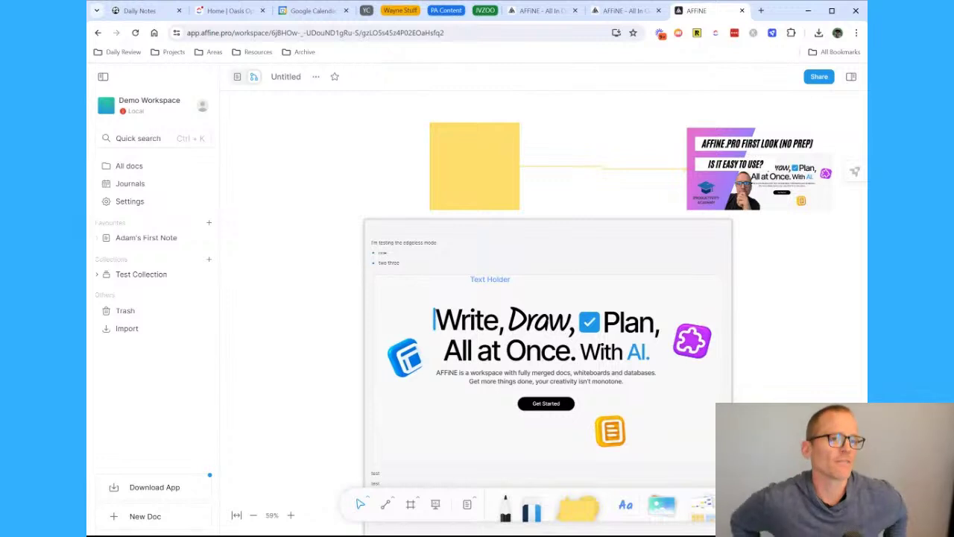
left_click(237, 76)
scroll(542, 298, "down", 3)
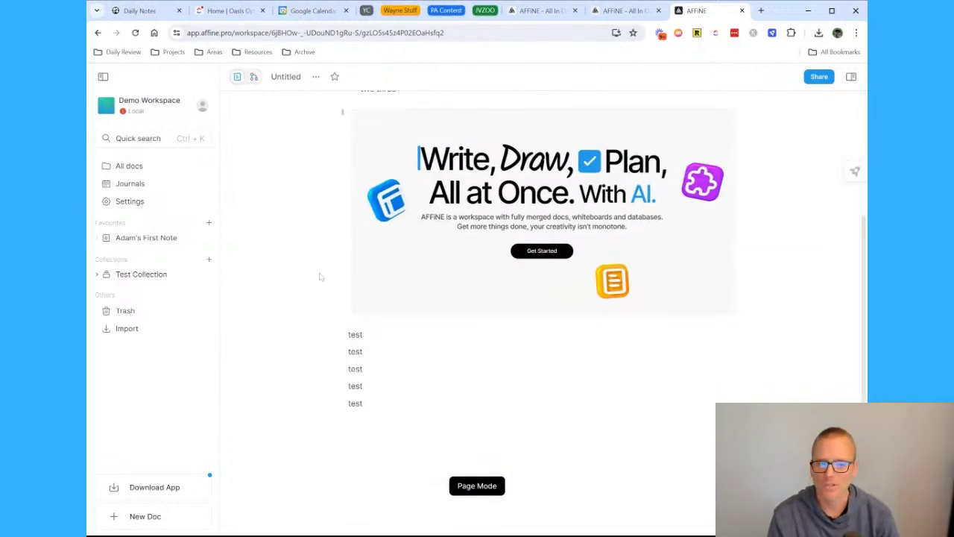
scroll(319, 277, "up", 3)
type("tes")
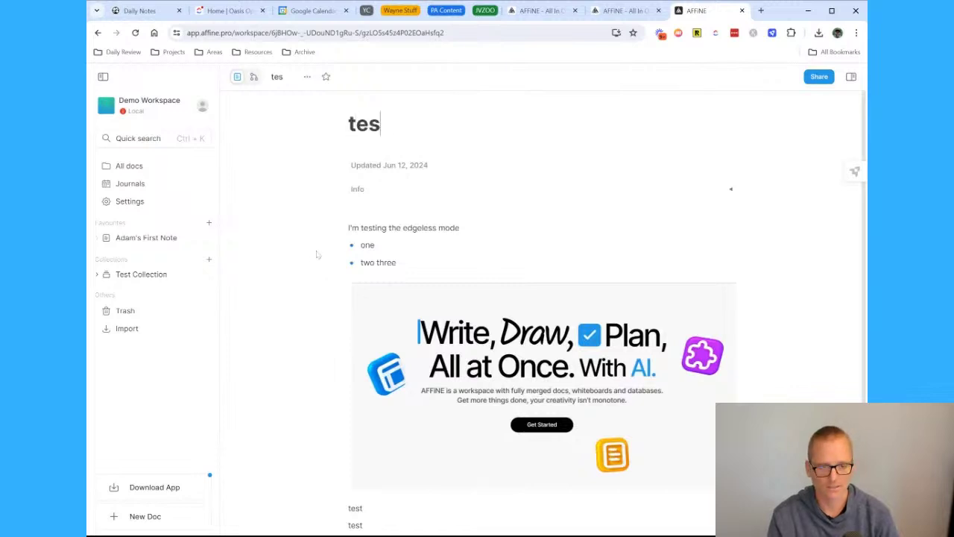
type("t title")
key("Return")
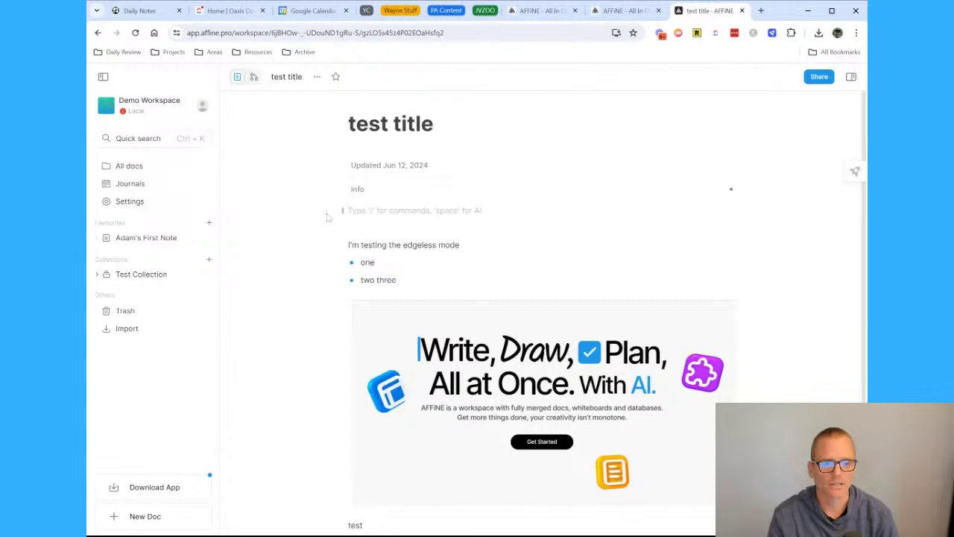
- Create a new doc from the all-docs list, dismiss the local data warning and title the doc "Project Title"
left_click(145, 168)
left_click(824, 125)
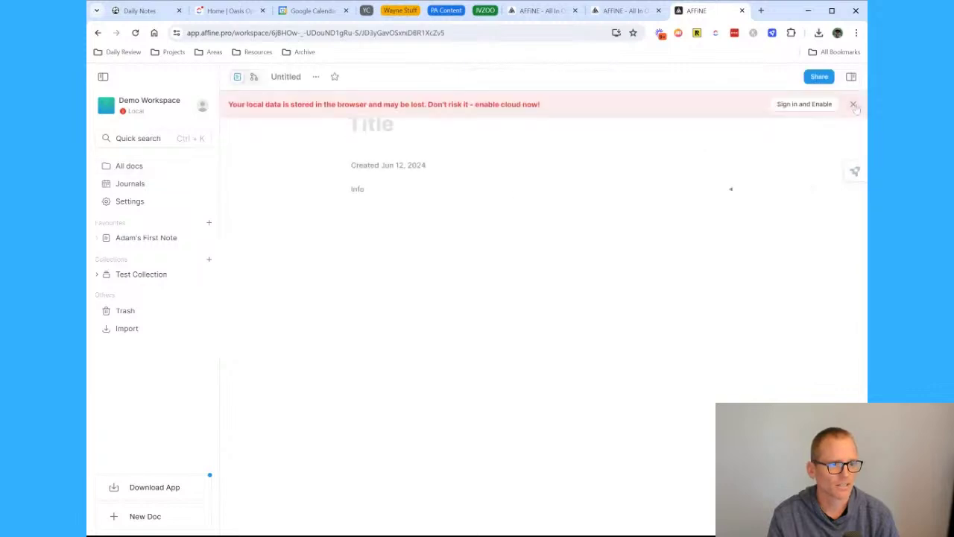
left_click(854, 104)
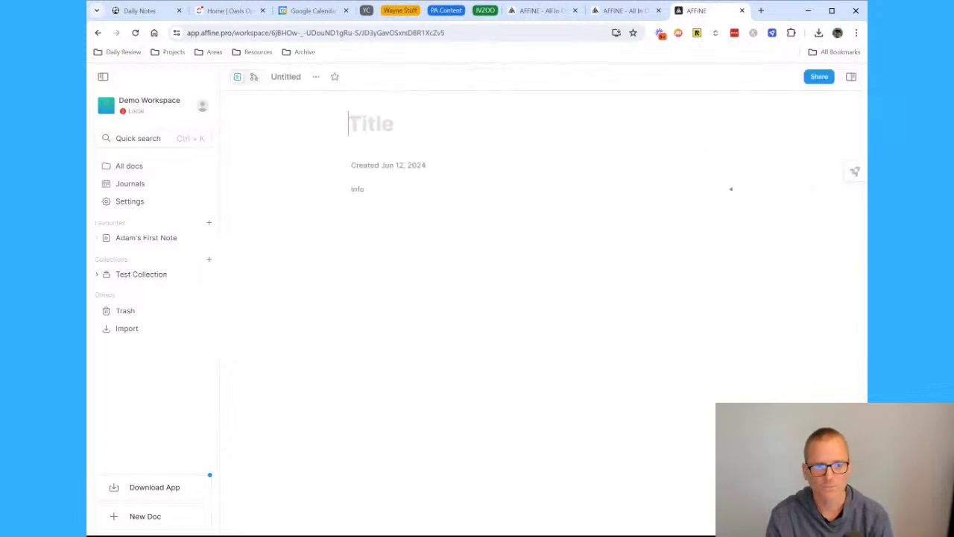
type("Project Title")
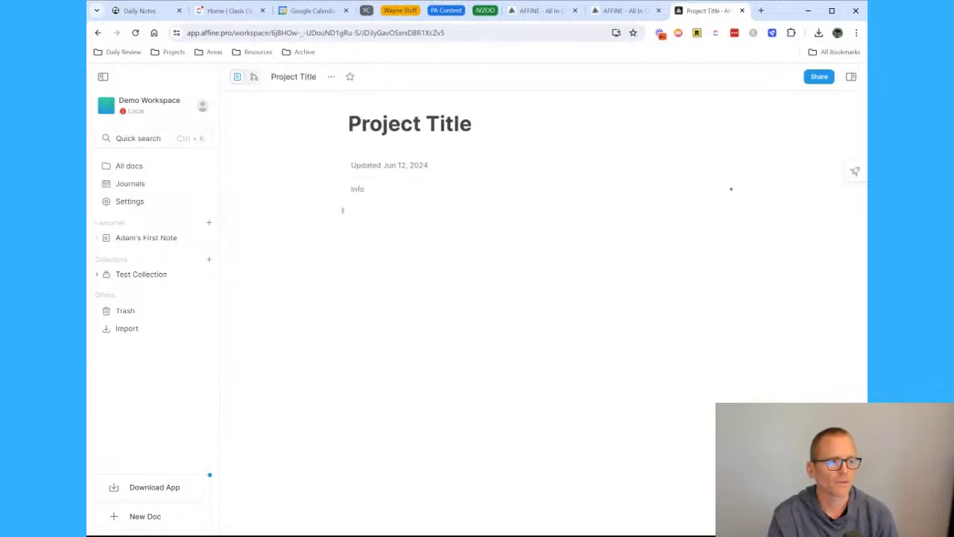
- Create the tag "Test Project" on the Project Title doc and mark the doc as a favourite
left_click(731, 190)
left_click(447, 208)
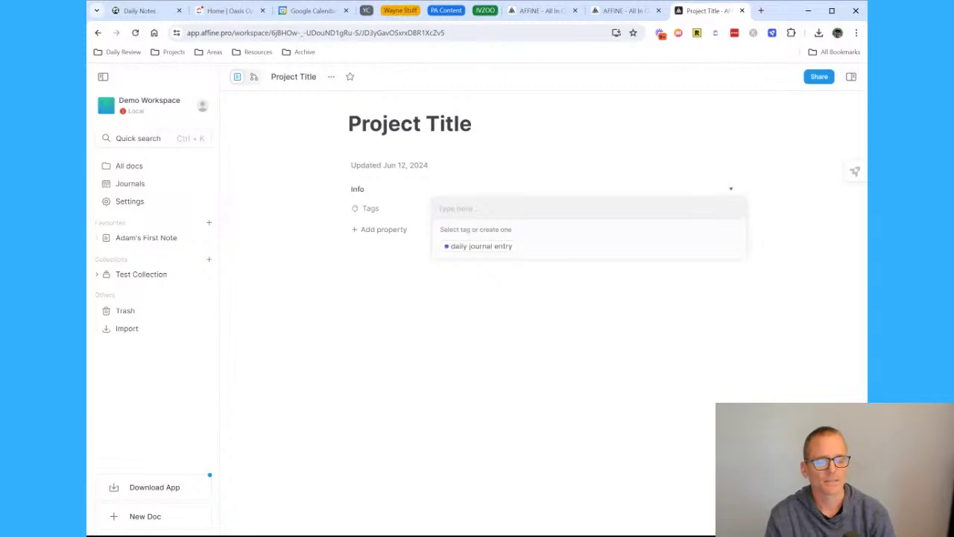
type("Test Project")
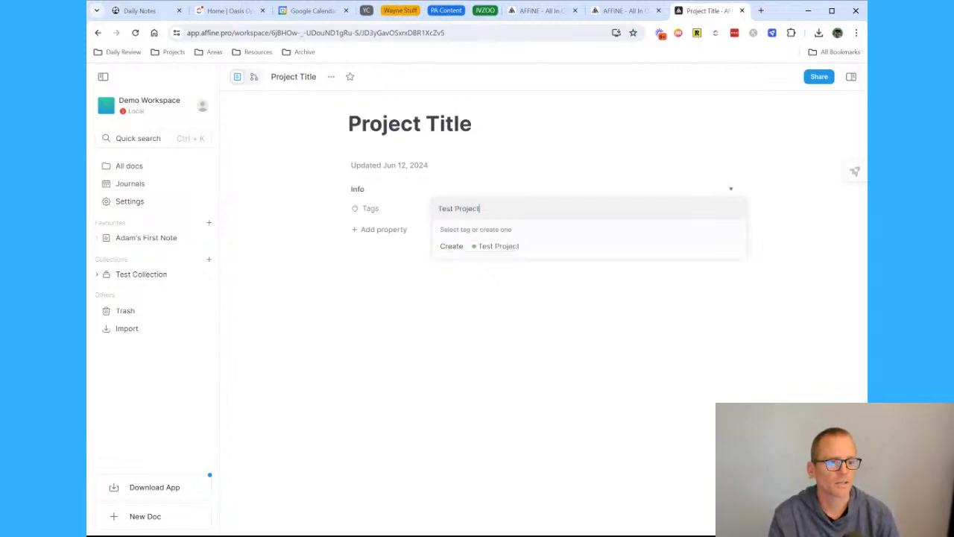
key("Return")
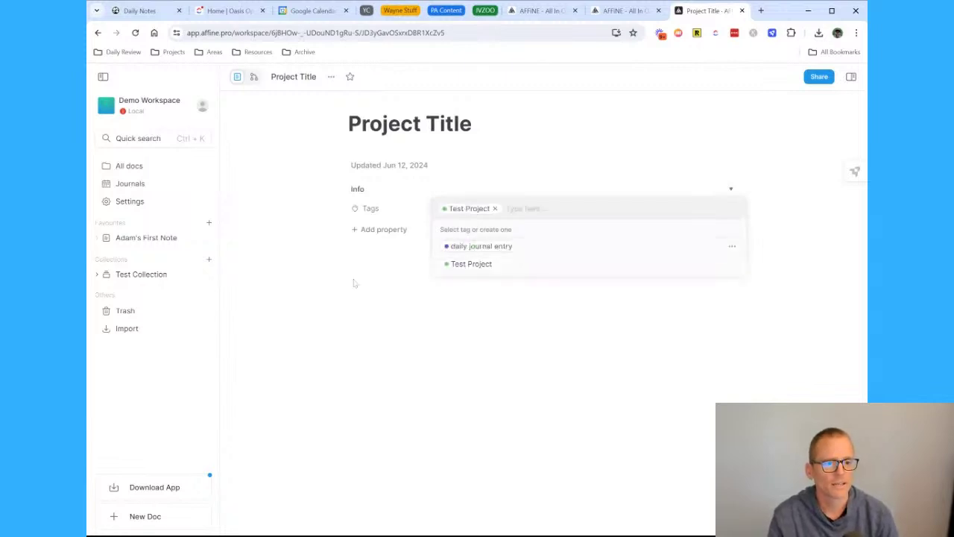
left_click(356, 281)
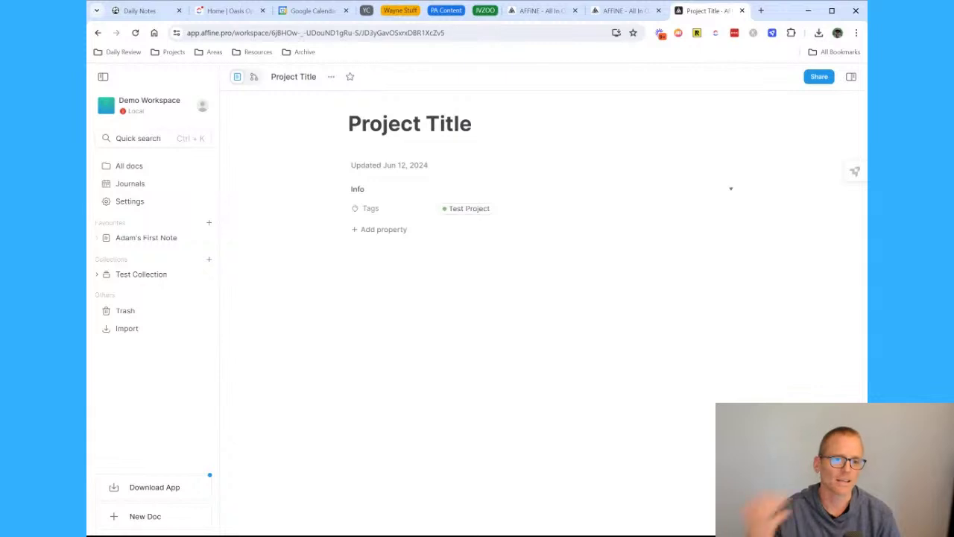
left_click(395, 281)
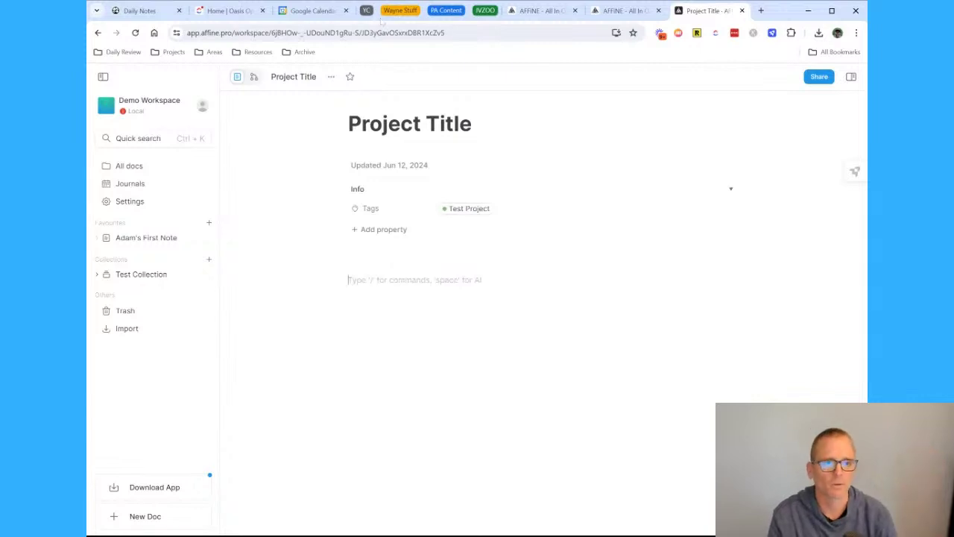
left_click(349, 76)
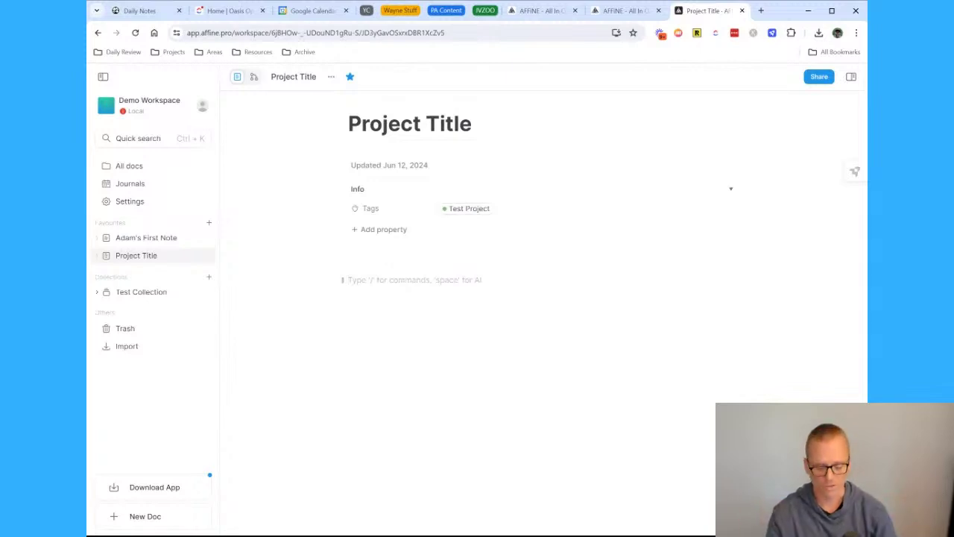
- Write "Goal:" and "Resources:" on separate lines in the doc body and start a new line below them
type("Goal")
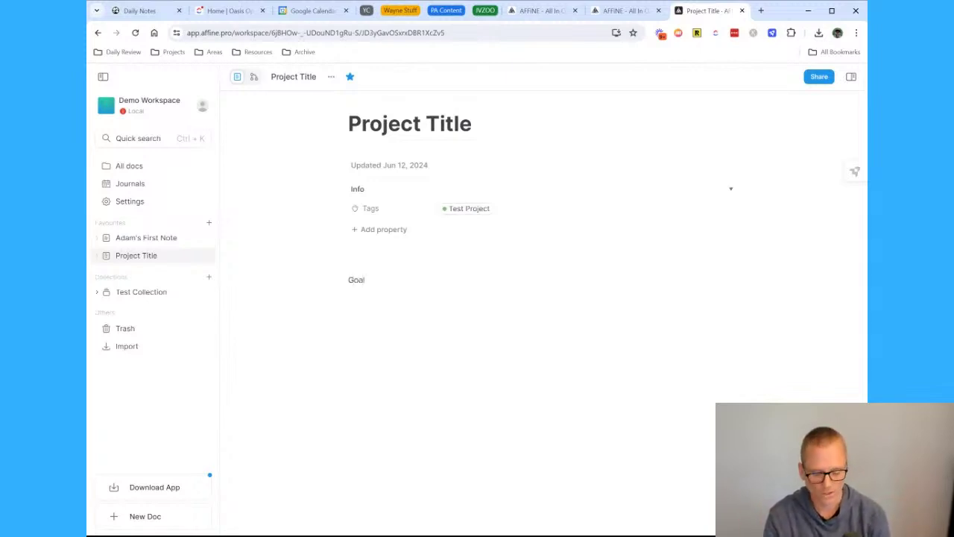
type(":")
key("Return")
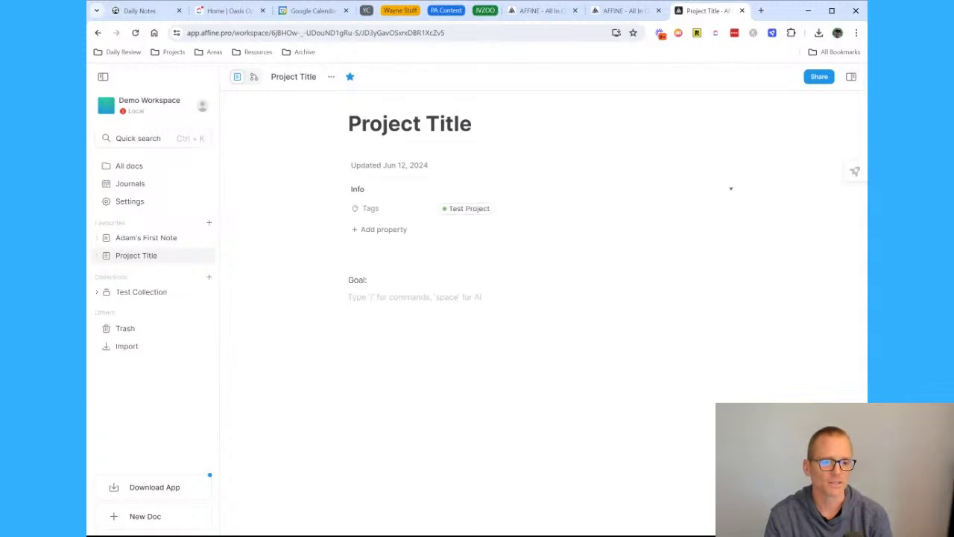
type("R")
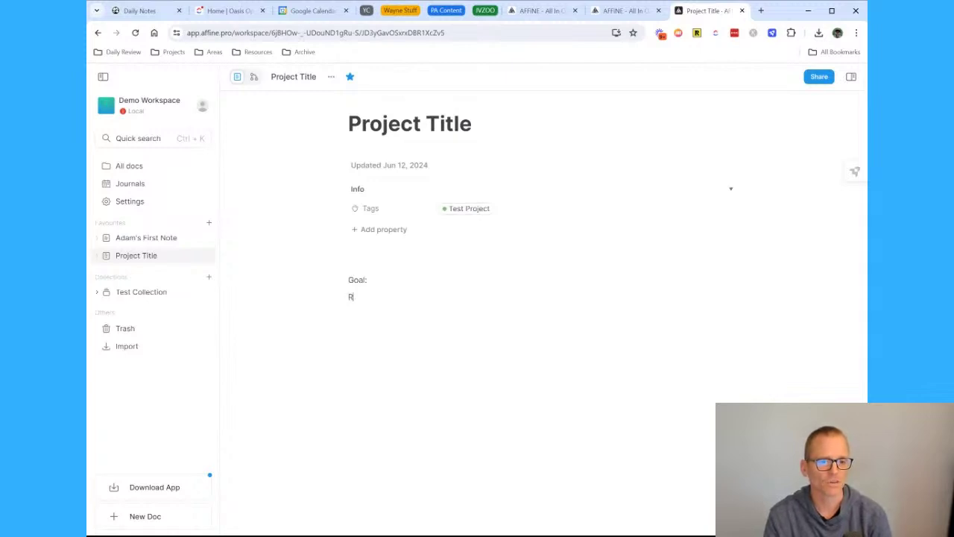
type("esources:")
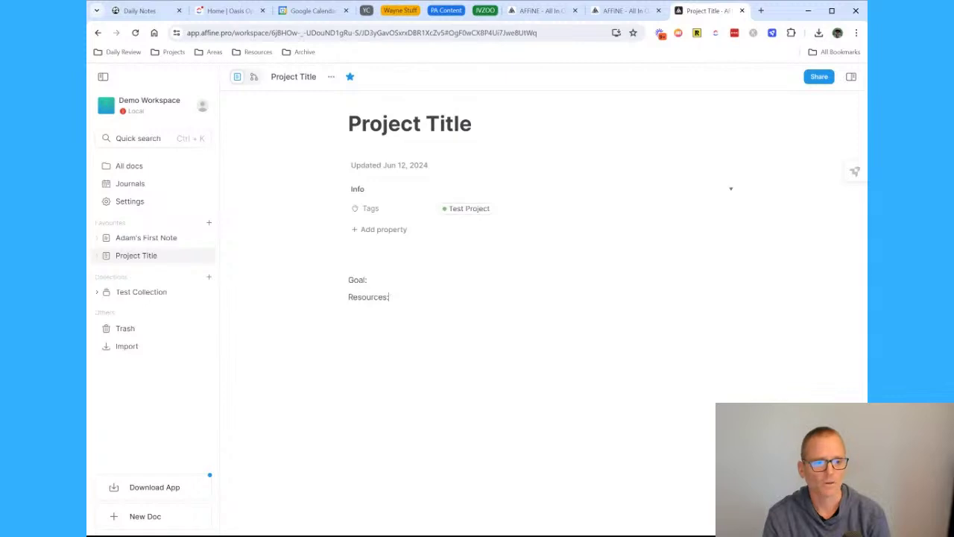
key("Return")
type("/check")
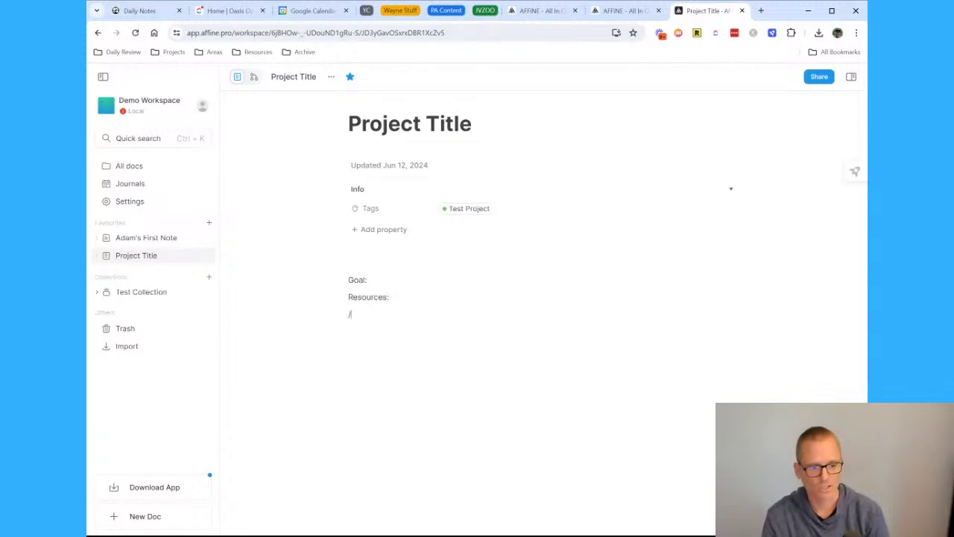
key("BackSpace")
key("BackSpace")
key("BackSpace")
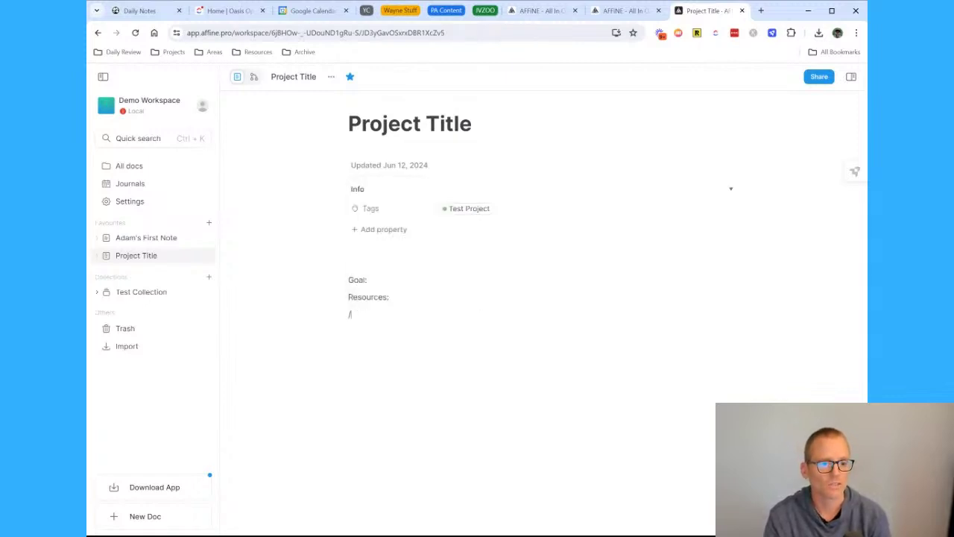
key("BackSpace")
type("/tod")
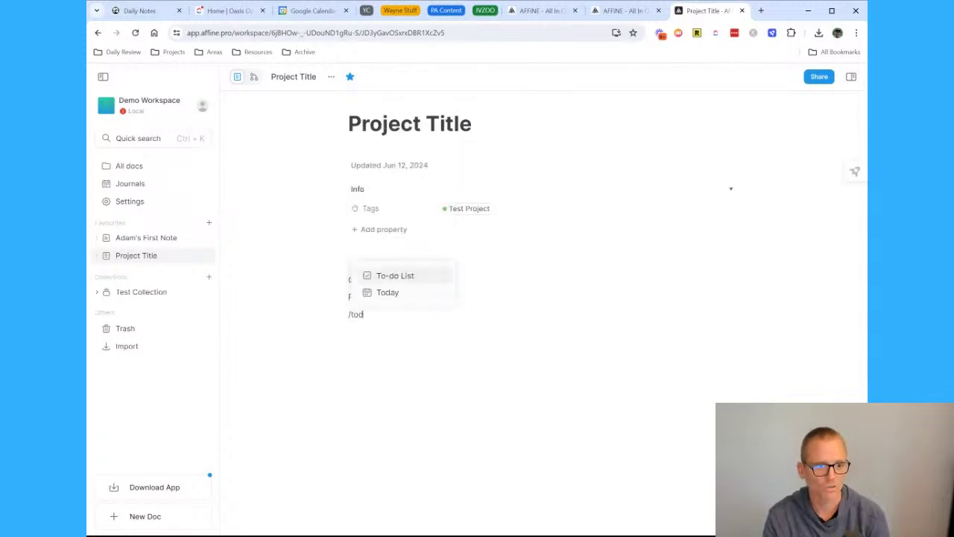
key("Return")
key("BackSpace")
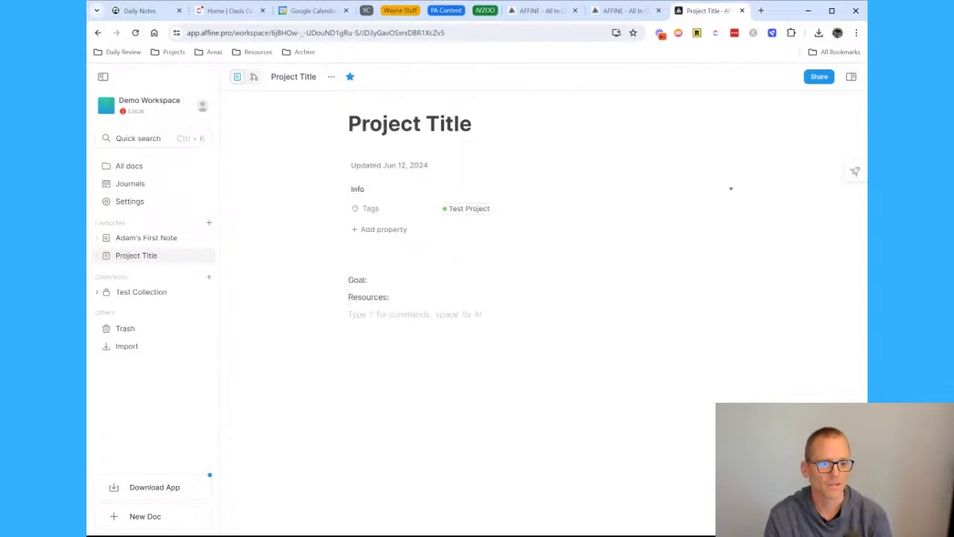
- Insert a to-do list below "Resources:" with the items "sdfdsfs", "sdfsdf", "sdfsdfsd" and "sdfsdfsdf", and end the list with an empty line
type("/todo")
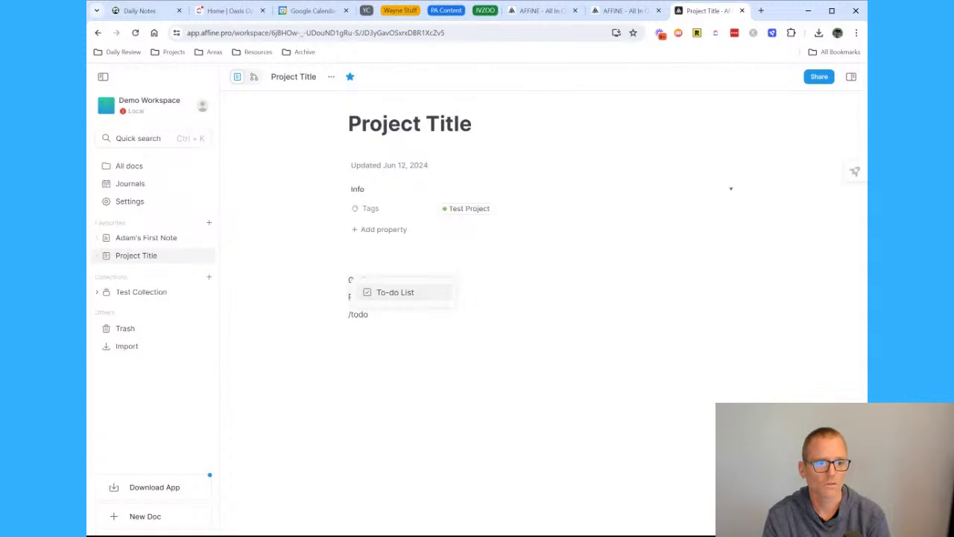
key("Return")
type("sdfdsfs")
key("Return")
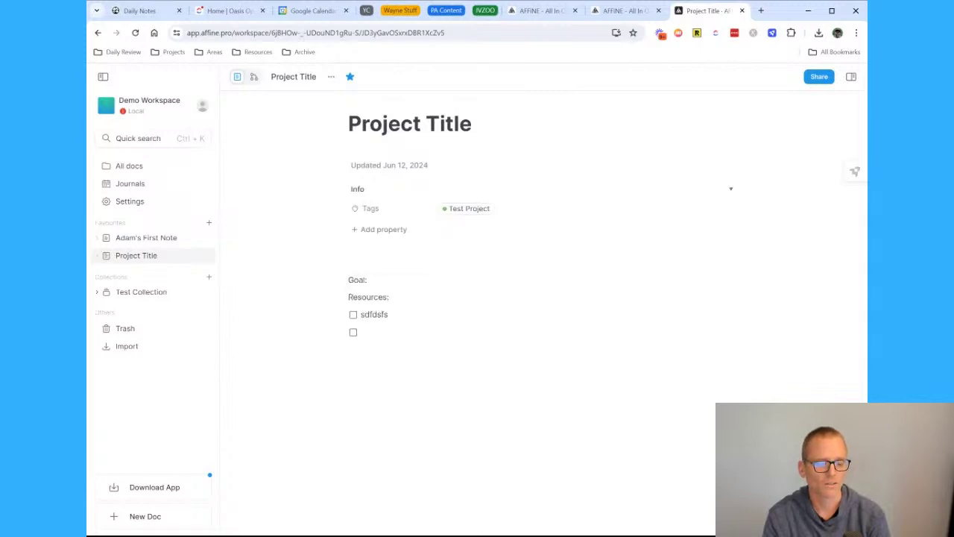
type("sdfdsf")
key("Return")
type("sdfdsfd")
key("Return")
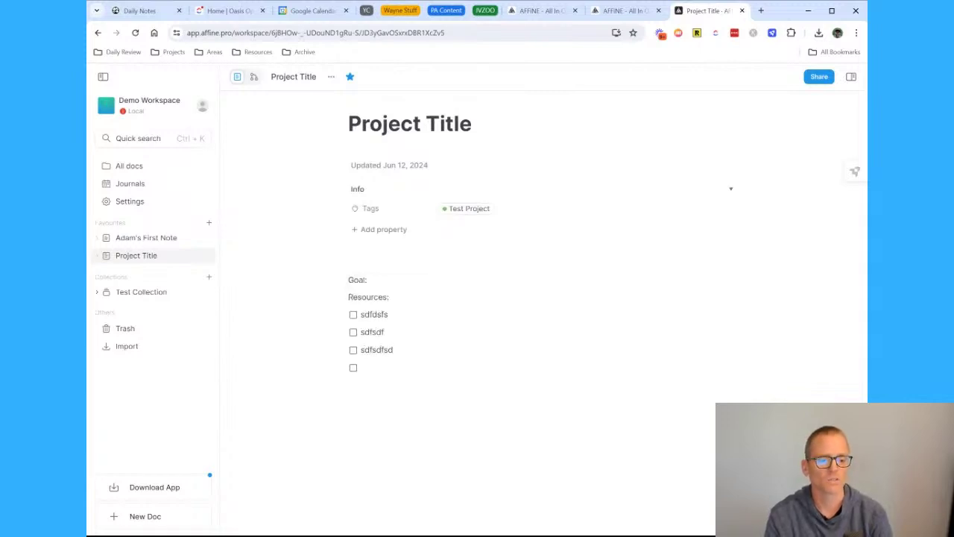
type("sdfsdfsdf")
key("Return")
key("Return")
key("Return")
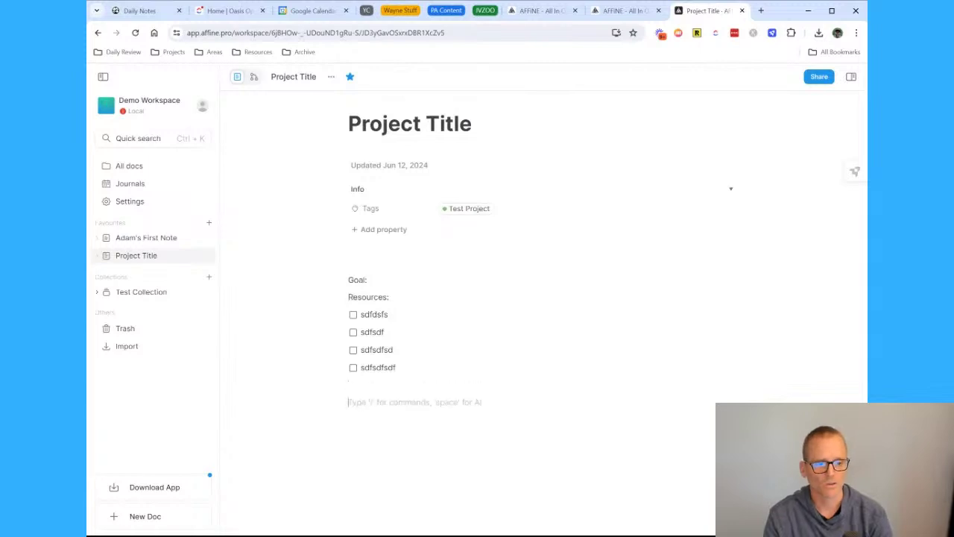
- Insert a Table View database on the empty line below the to-do list
type("/")
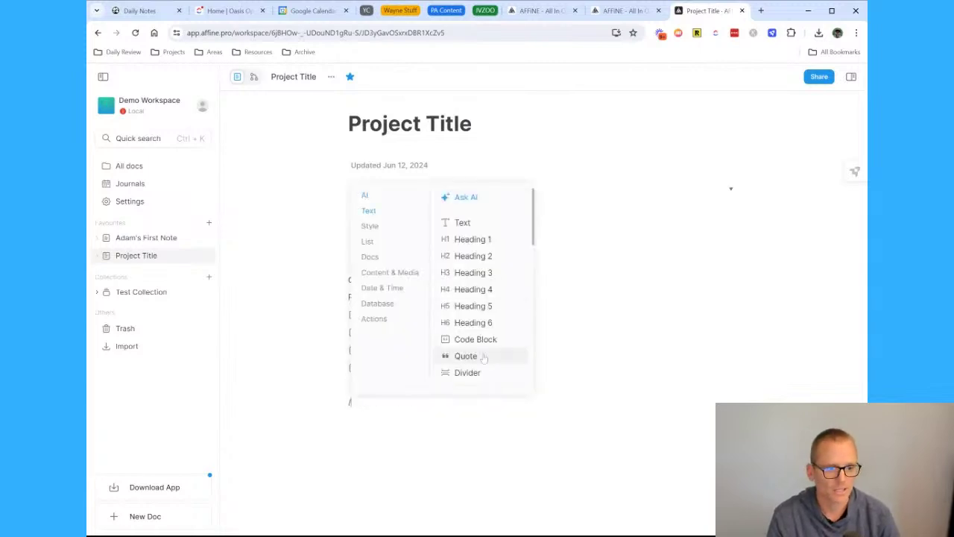
left_click(374, 319)
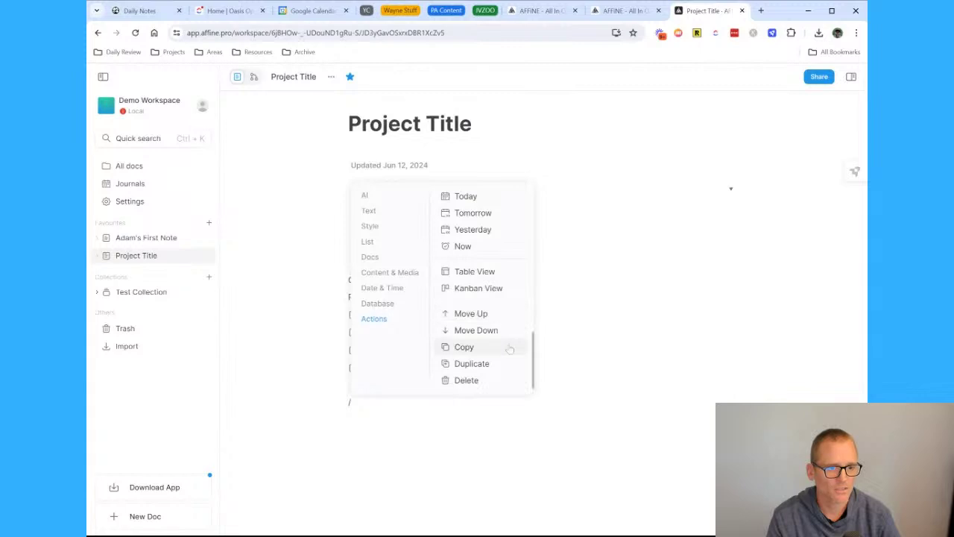
left_click(390, 303)
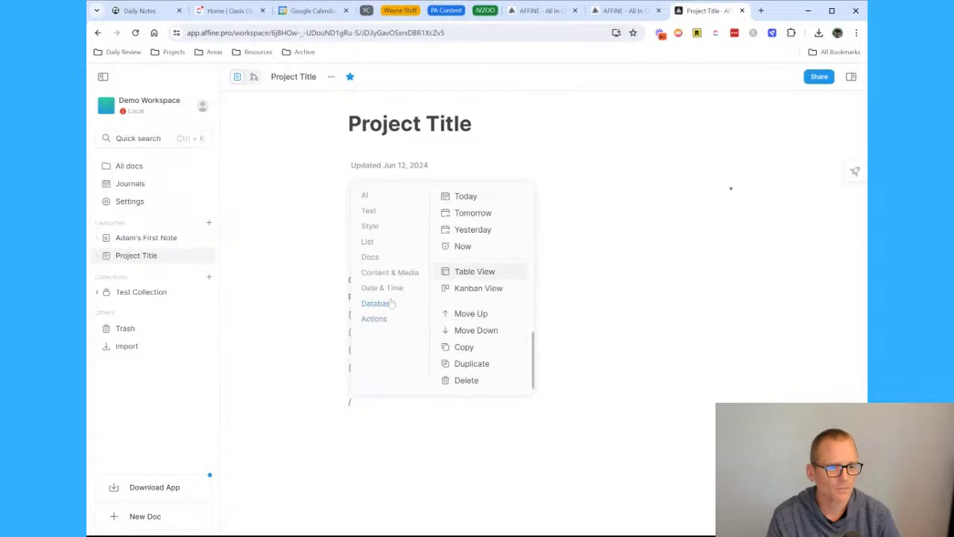
left_click(474, 277)
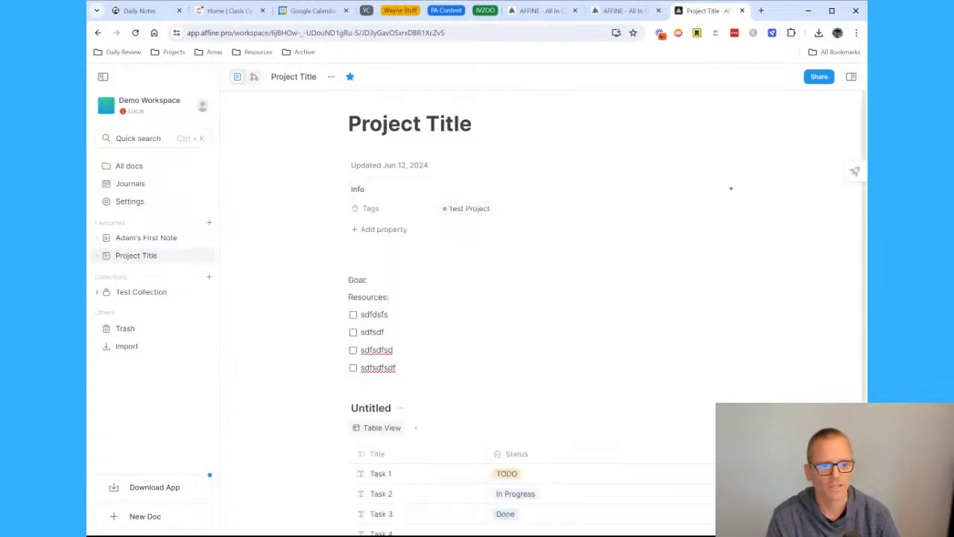
scroll(433, 370, "down", 3)
scroll(433, 369, "up", 3)
scroll(433, 369, "down", 2)
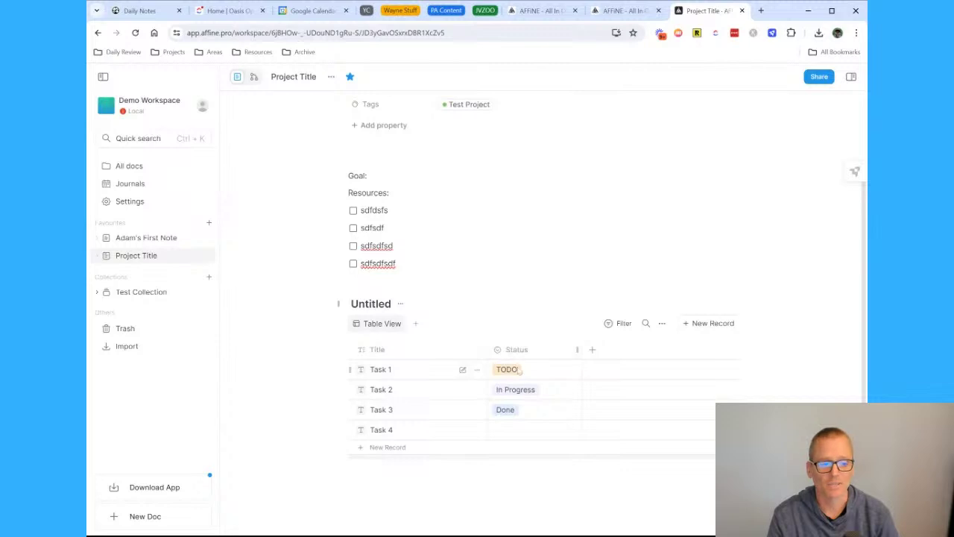
- Add a Kanban View to the database below the to-do list and look across its status columns
left_click(387, 331)
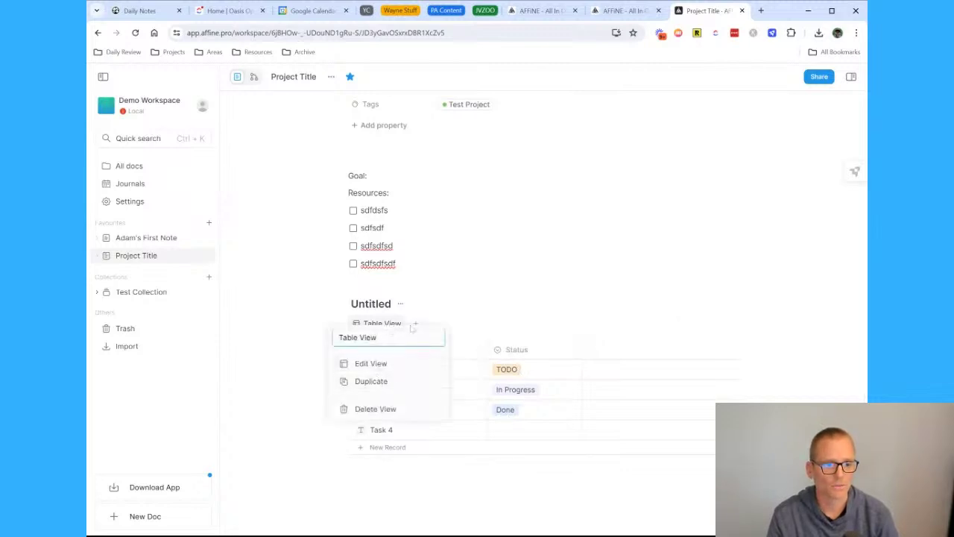
left_click(415, 325)
left_click(415, 325)
left_click(403, 357)
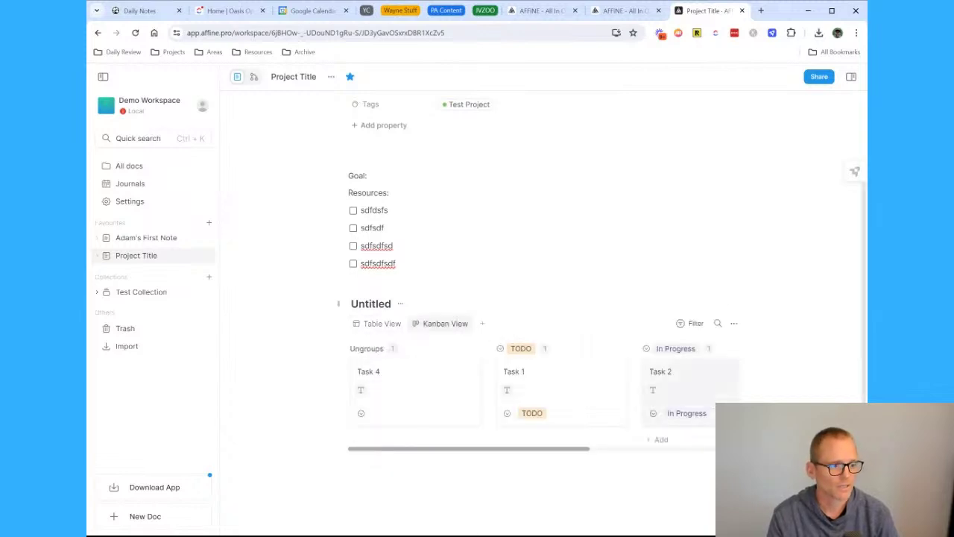
left_click_drag(588, 452, 738, 452)
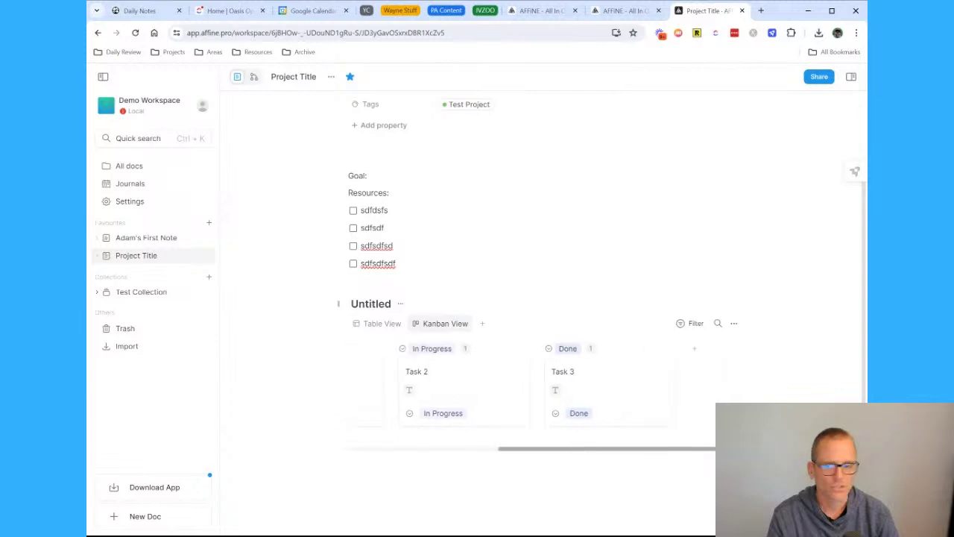
scroll(521, 402, "left", 5)
scroll(522, 403, "up", 2)
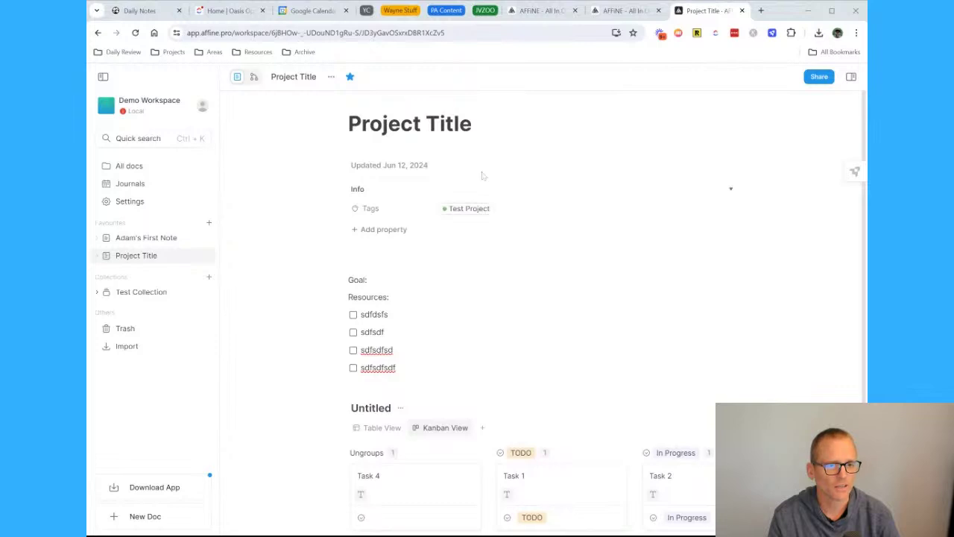
- Switch the Project Title doc to edgeless mode and look over its note with the to-do list and database
left_click(255, 77)
scroll(350, 208, "down", 3)
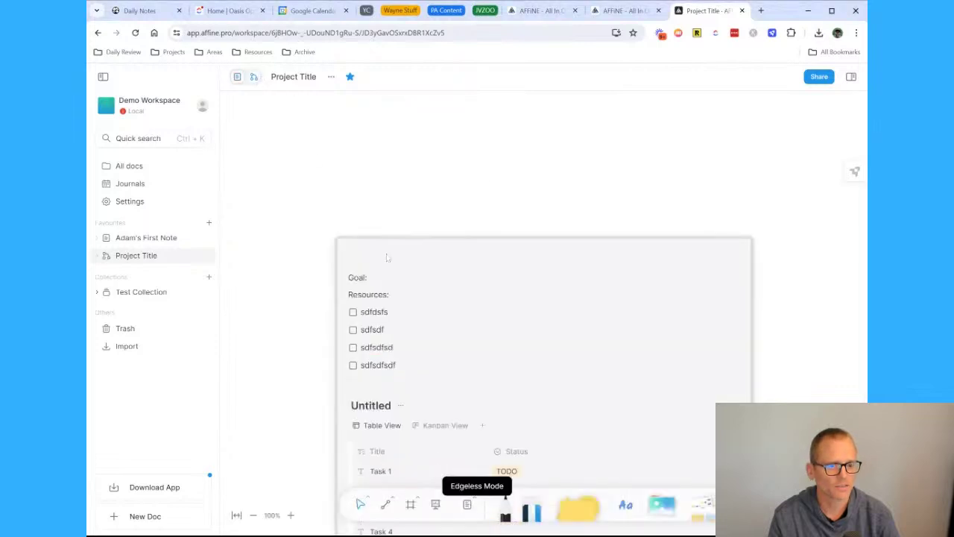
scroll(381, 253, "up", 2)
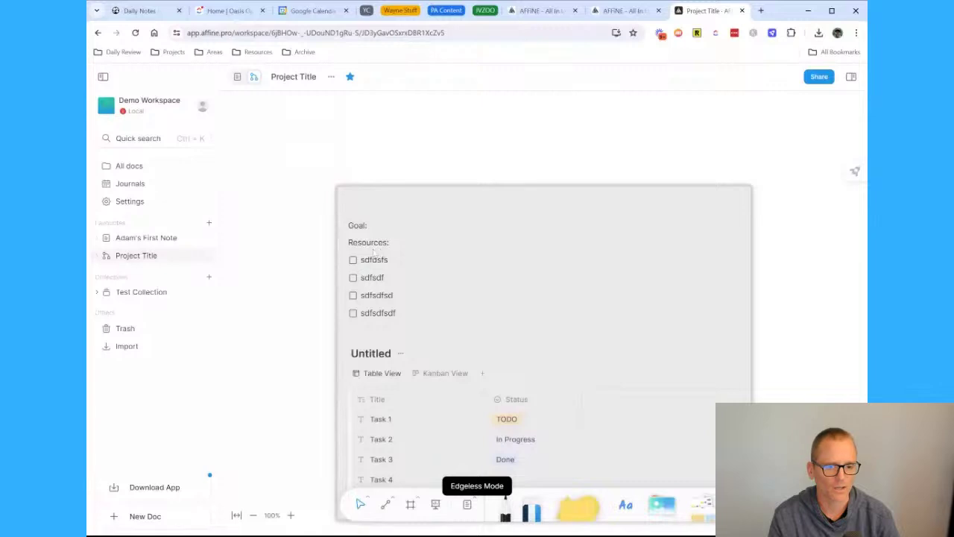
scroll(350, 252, "down", 2)
scroll(306, 242, "up", 2)
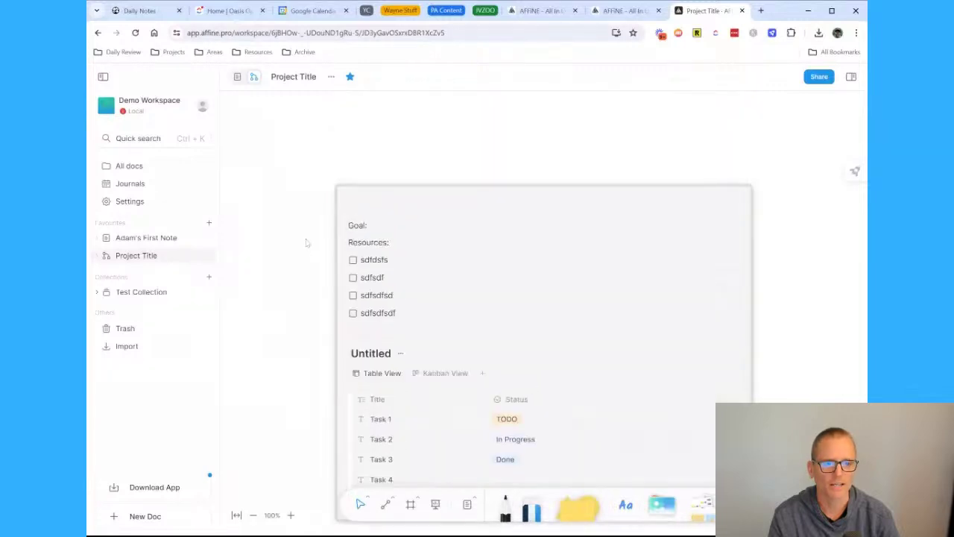